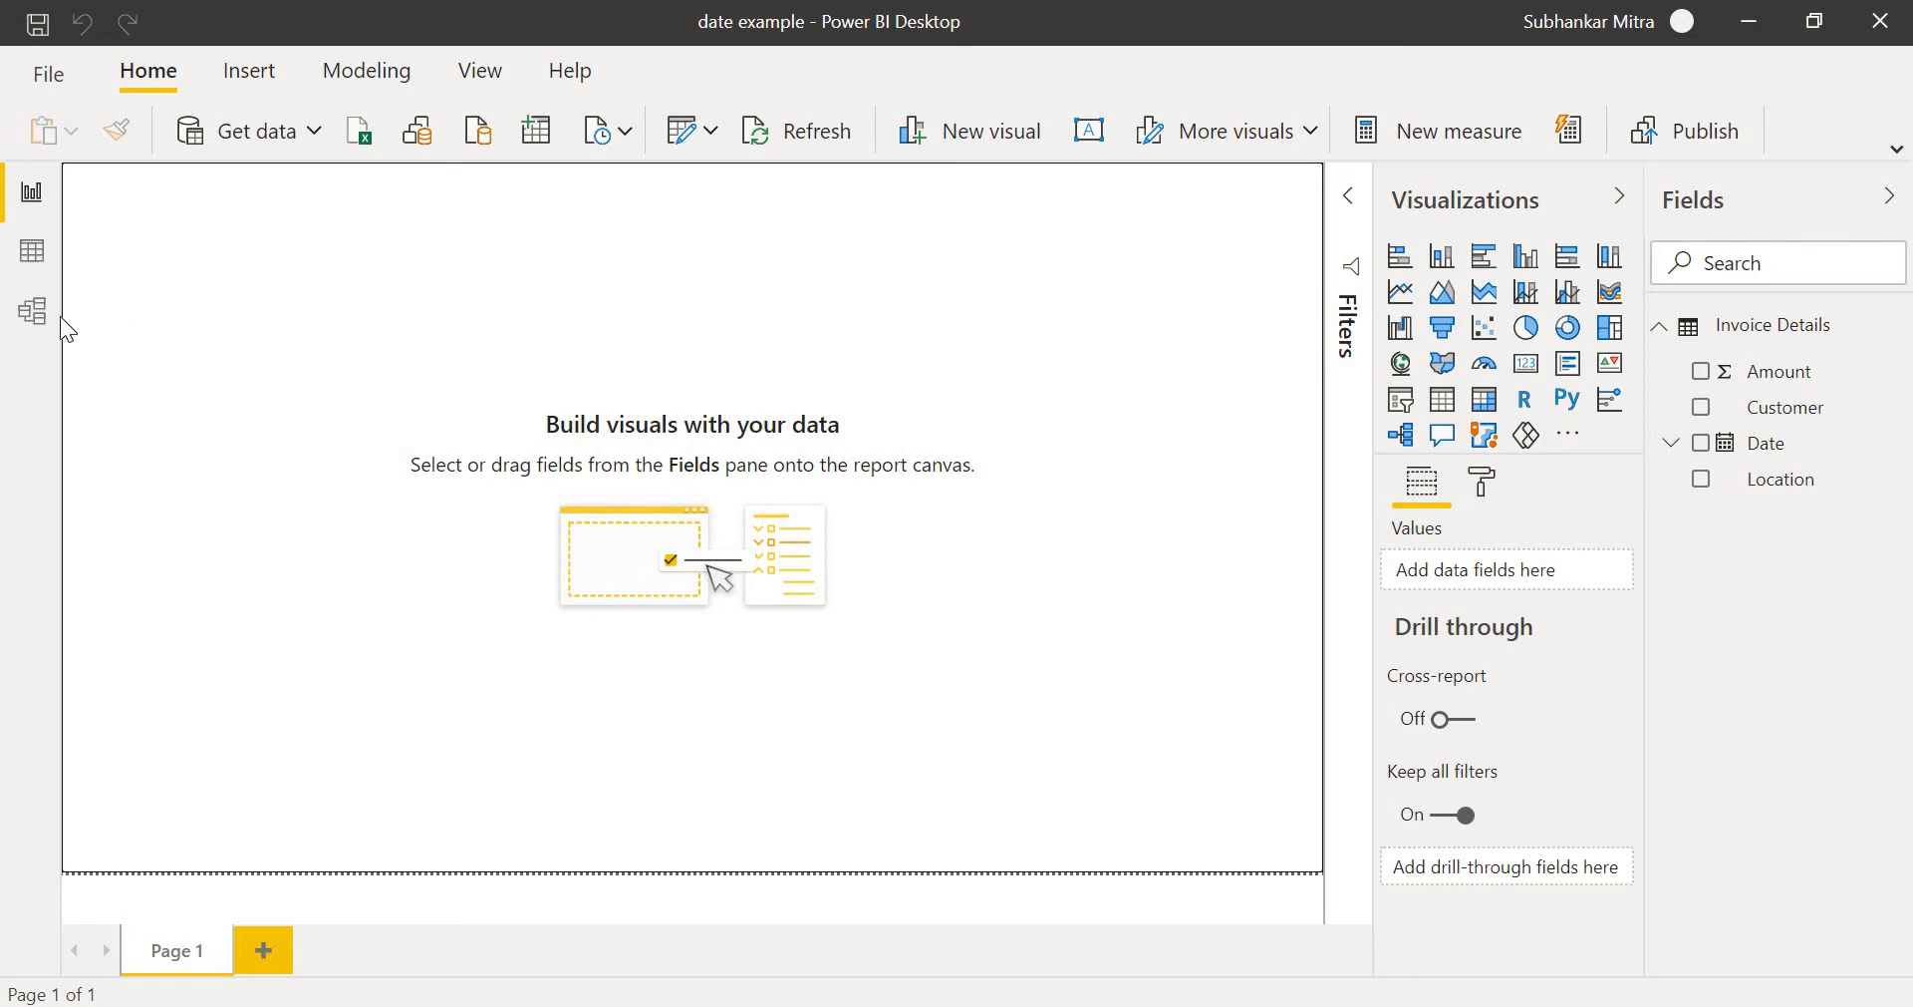
# Move the Invoice Details table toward the middle of the model diagram and examine its rows in the data view.
pyautogui.click(31, 312)
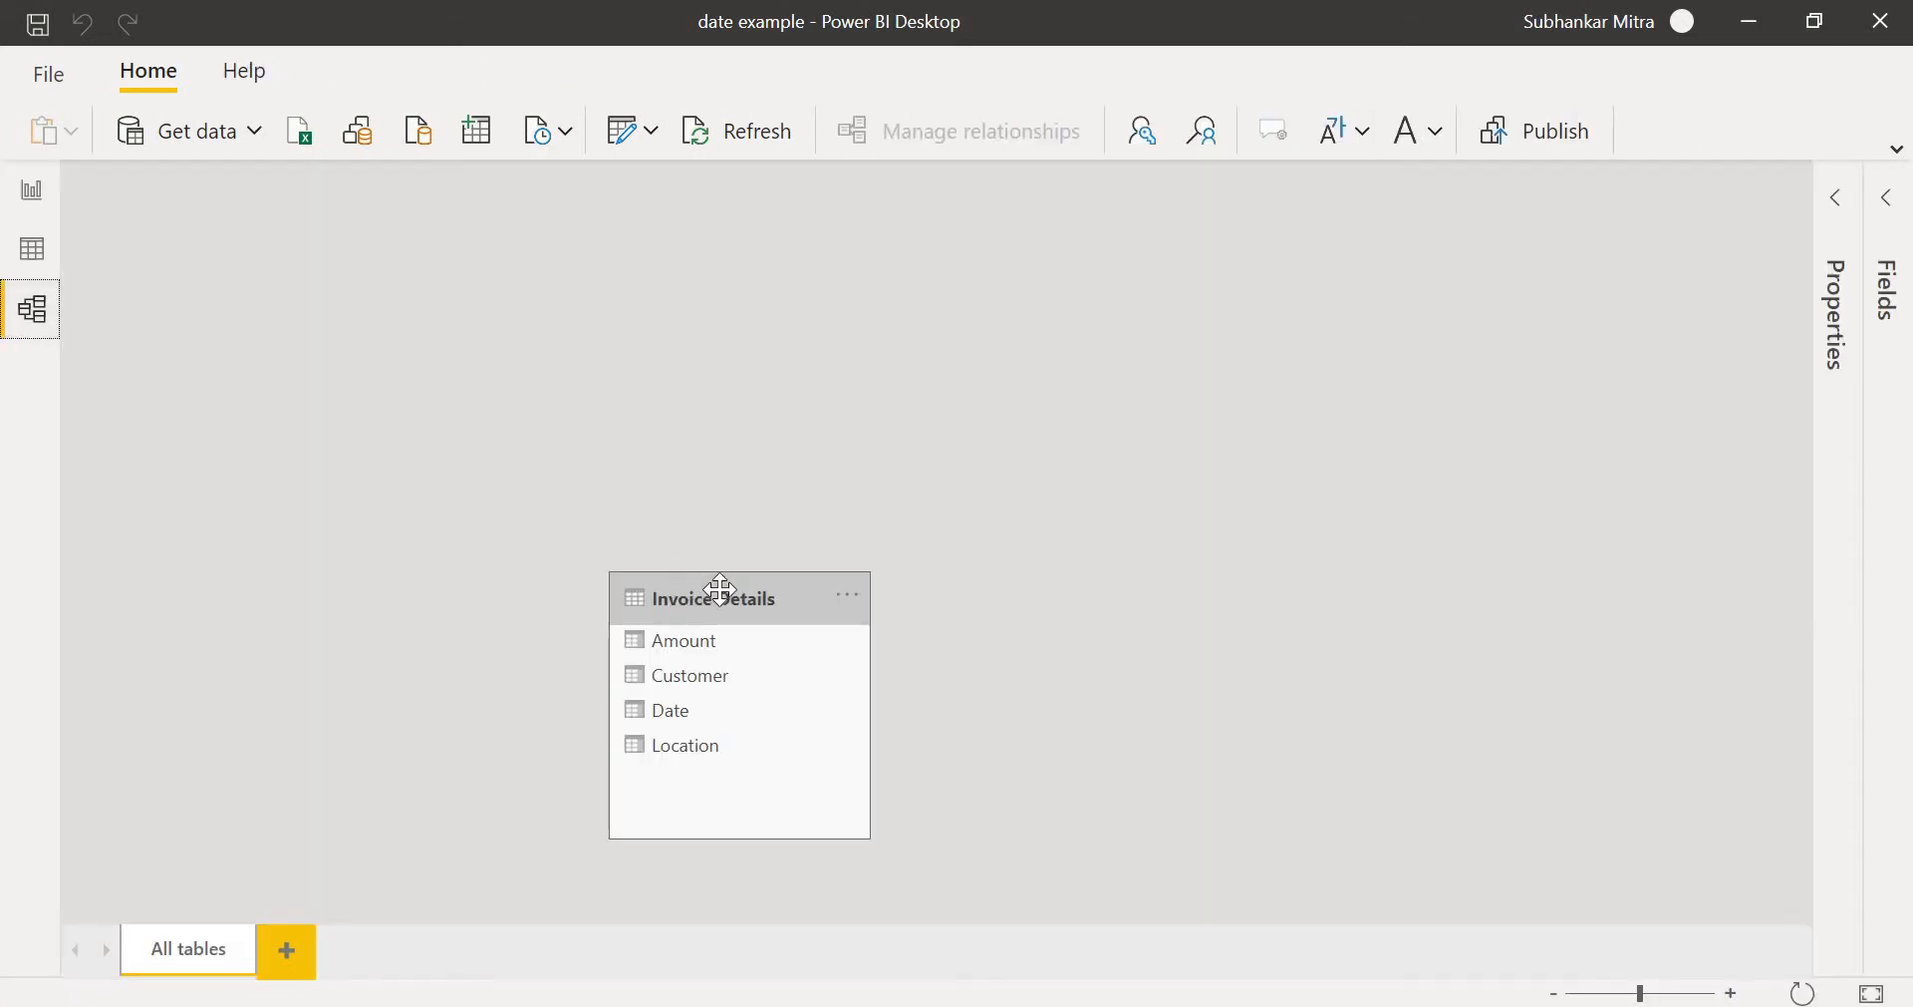
pyautogui.moveTo(717, 589); pyautogui.dragTo(970, 578)
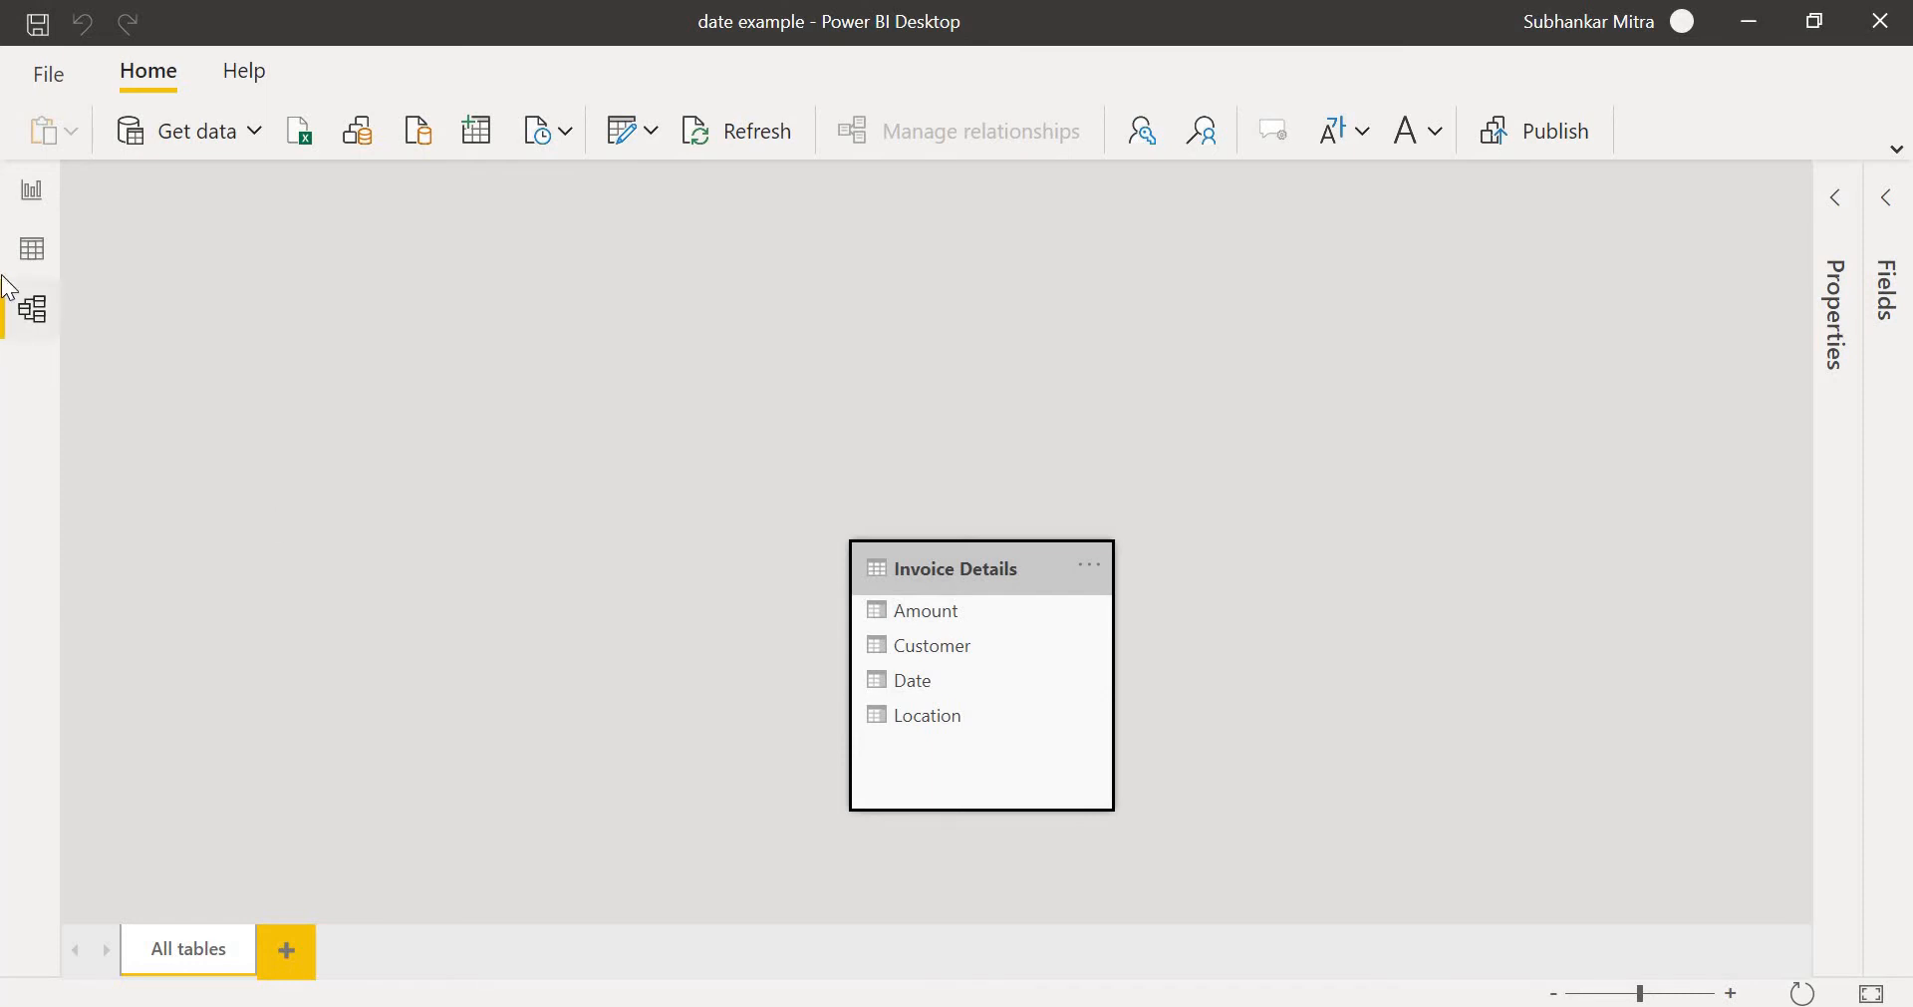
pyautogui.click(17, 239)
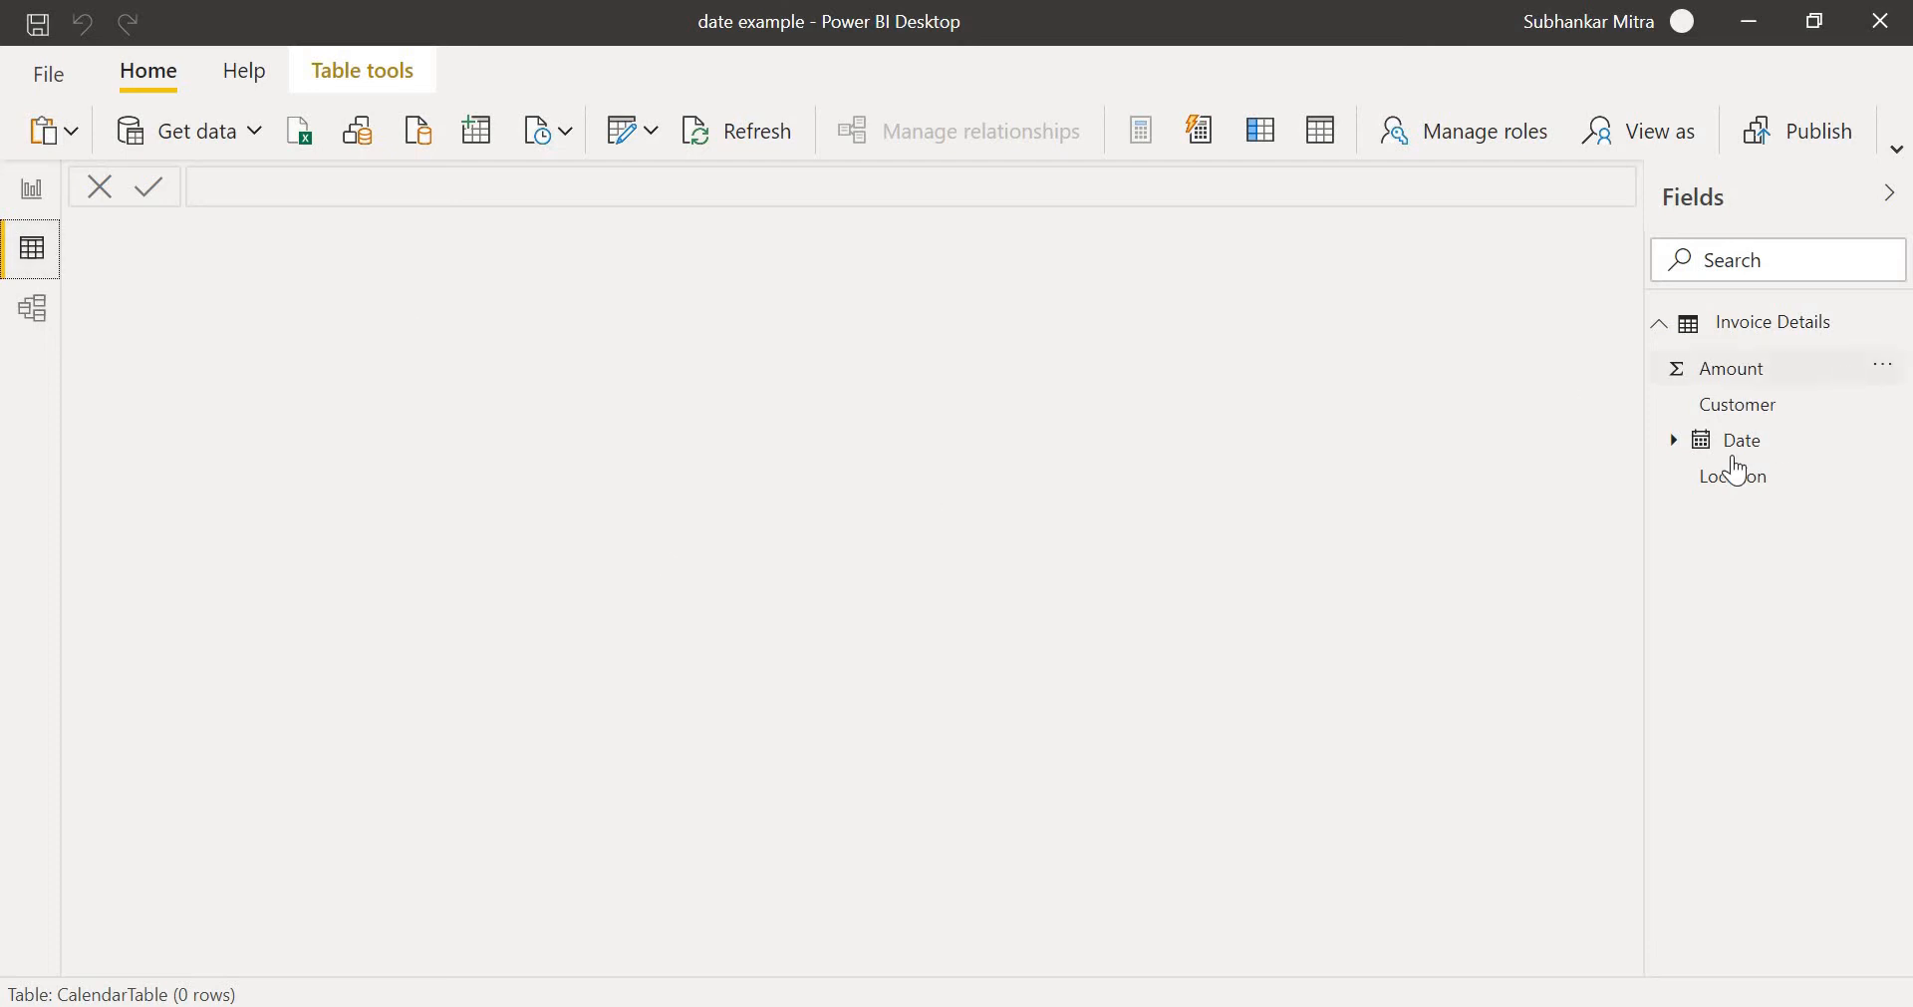
pyautogui.click(1734, 375)
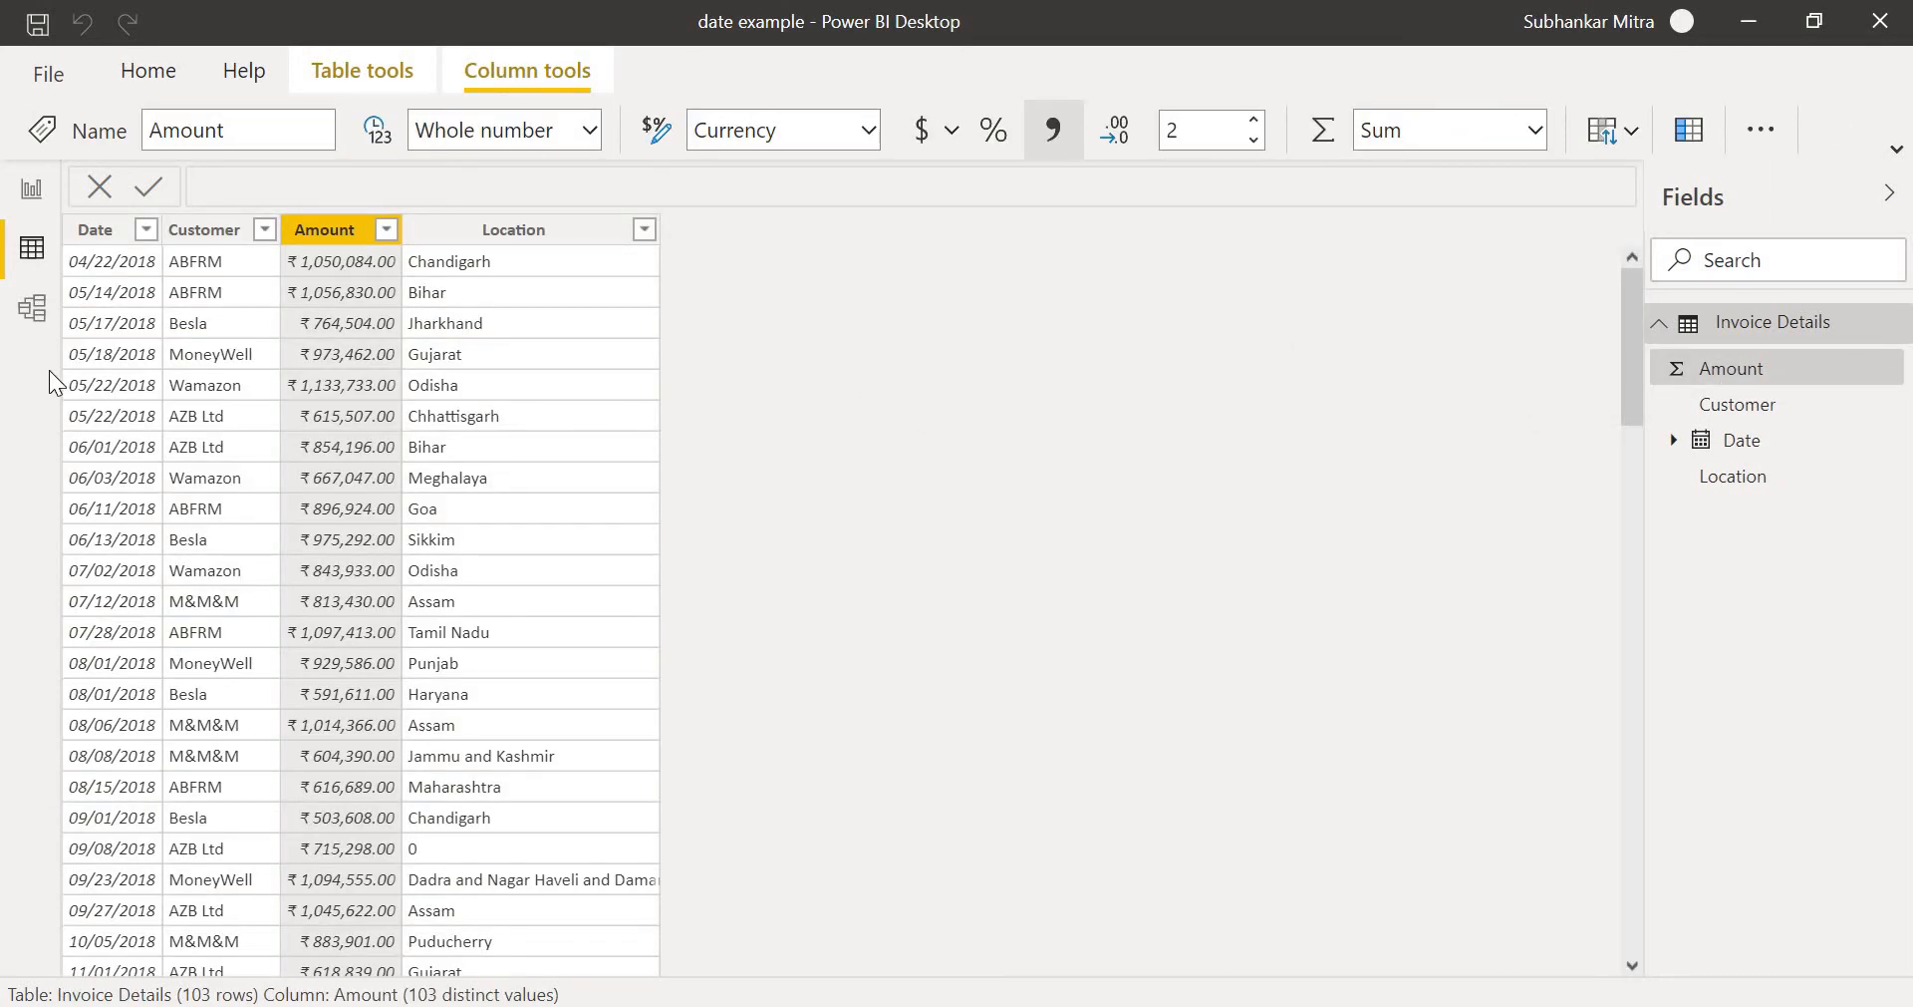
pyautogui.click(1784, 334)
# Return to the report and start a new calculated table whose formula names it CalendarTable.
pyautogui.click(32, 200)
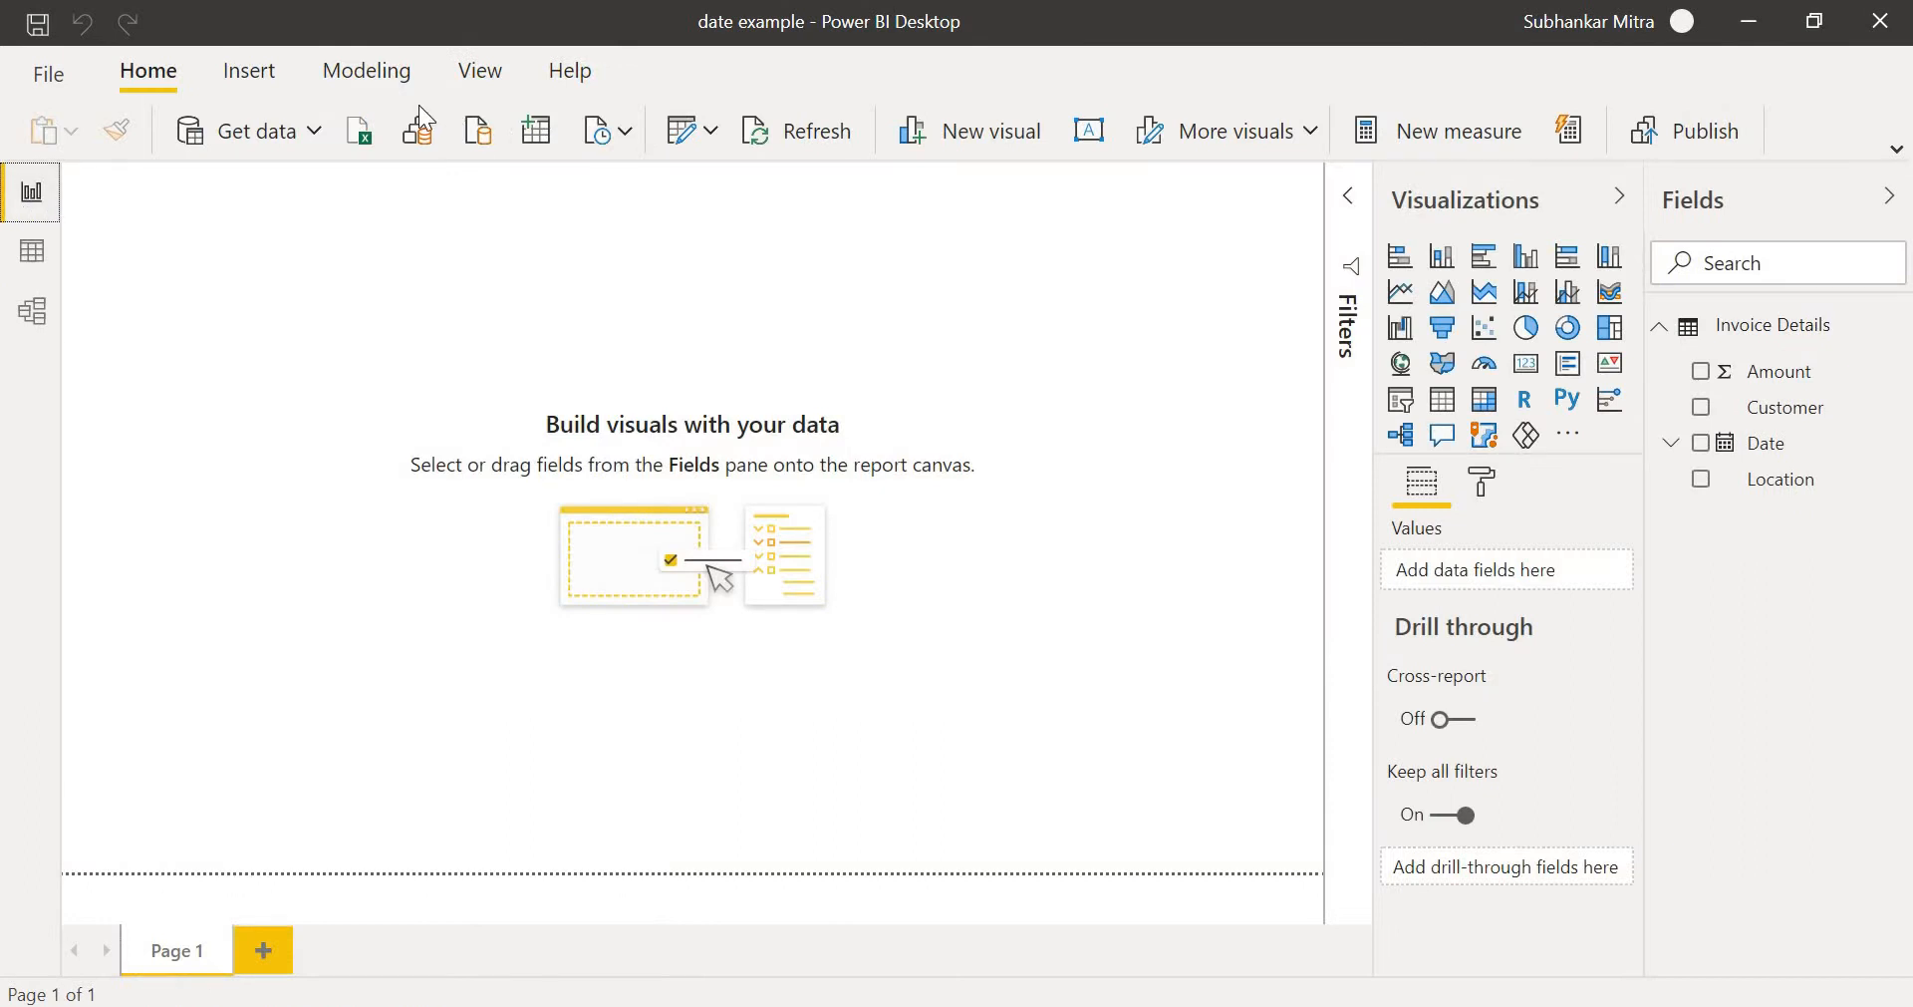
pyautogui.click(393, 85)
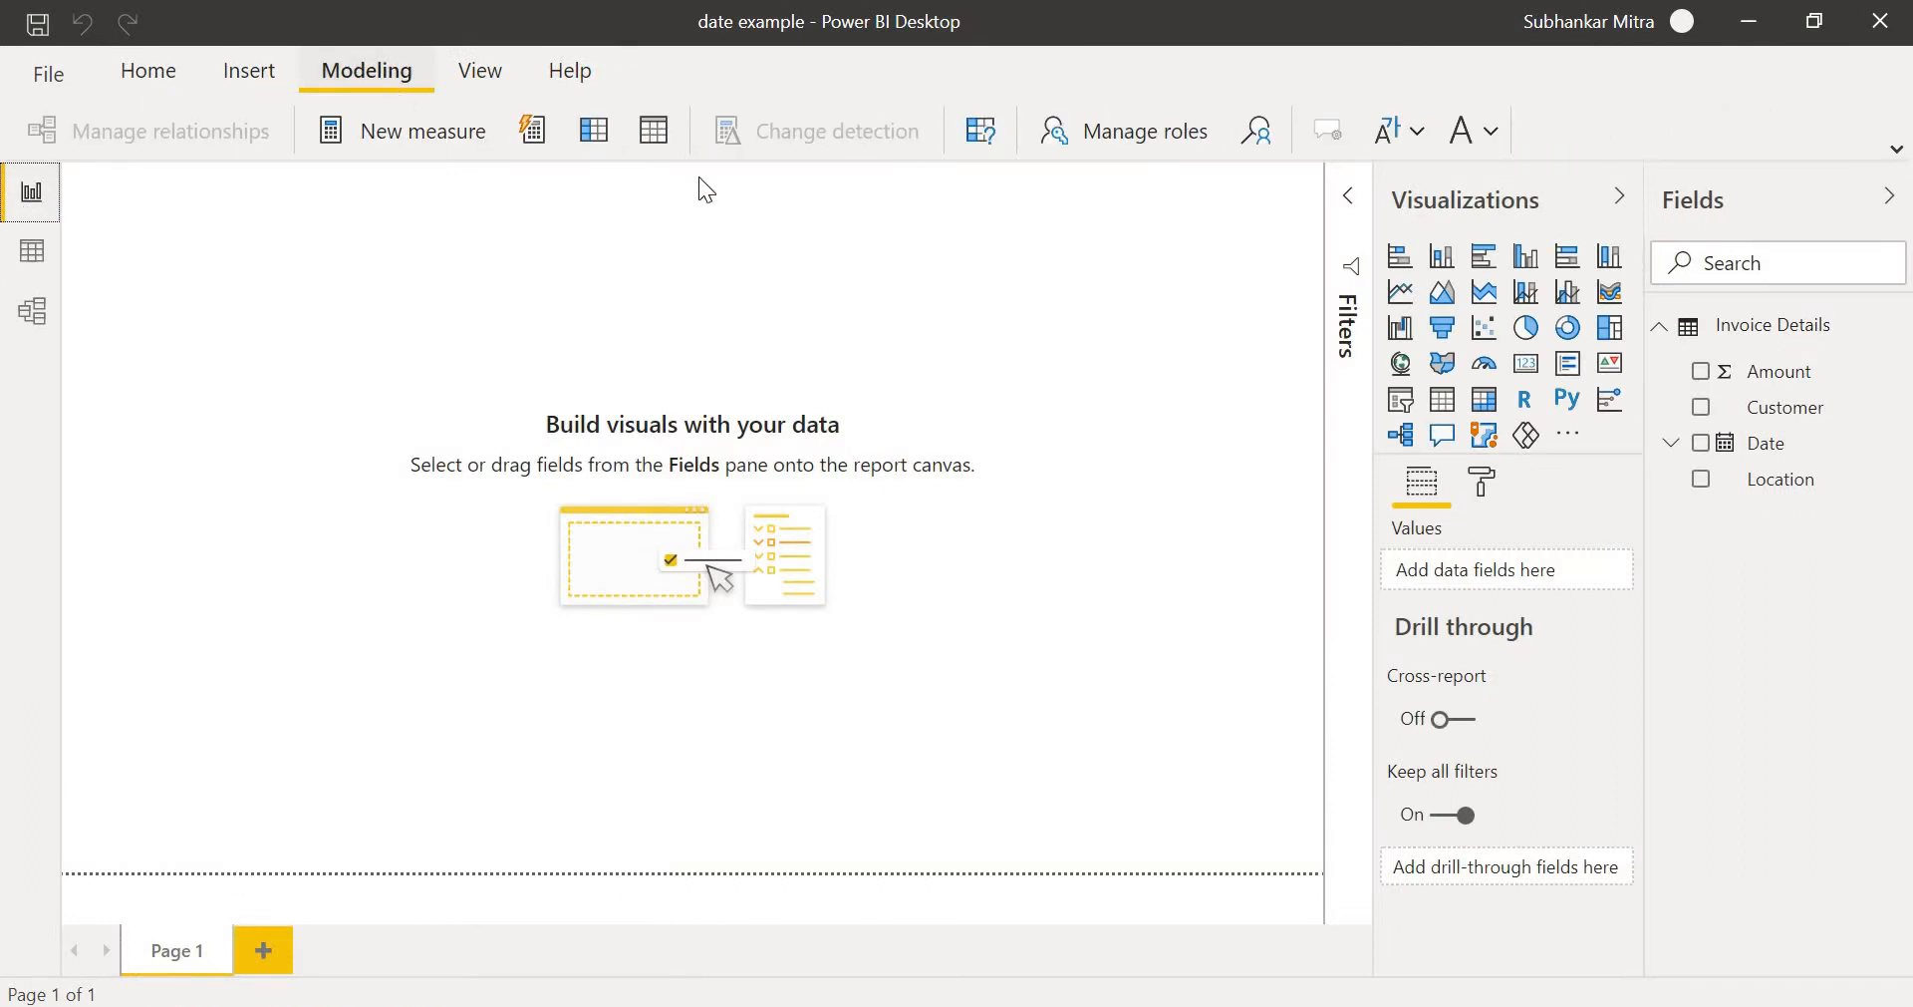
pyautogui.click(641, 145)
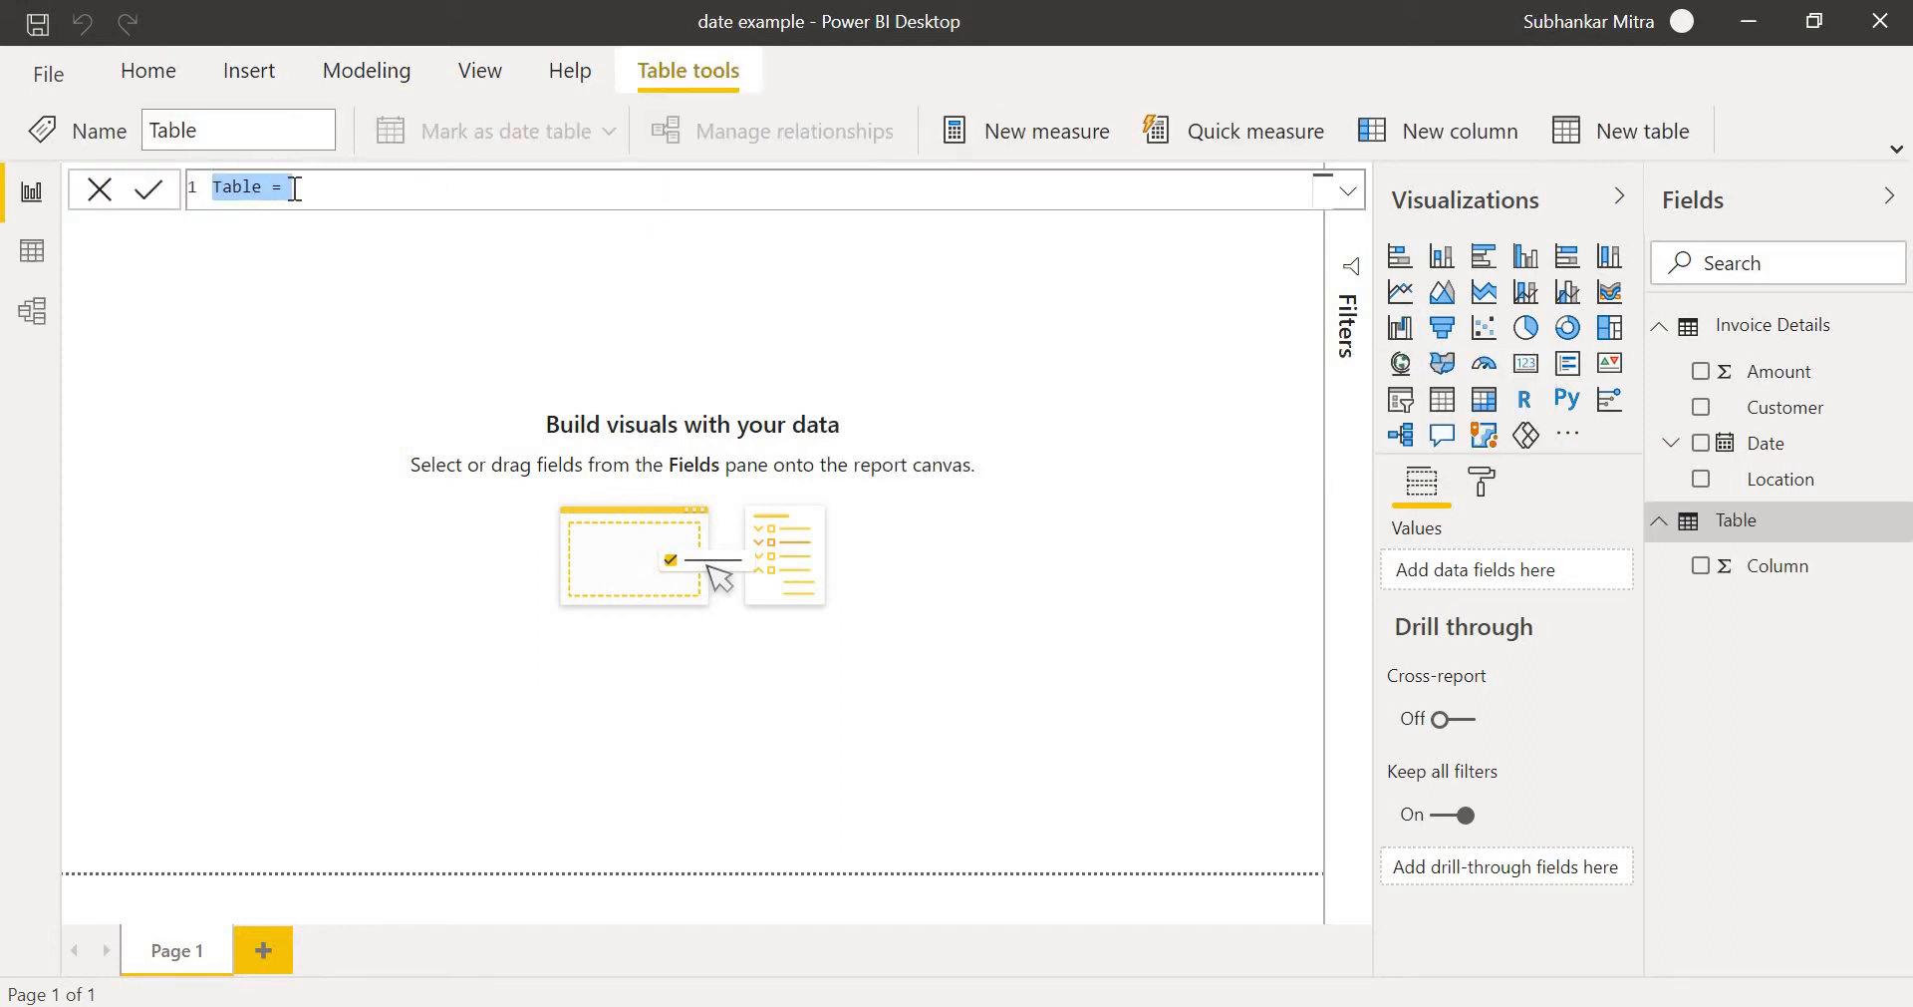
pyautogui.press('BackSpace')
pyautogui.write('CalendarTable')
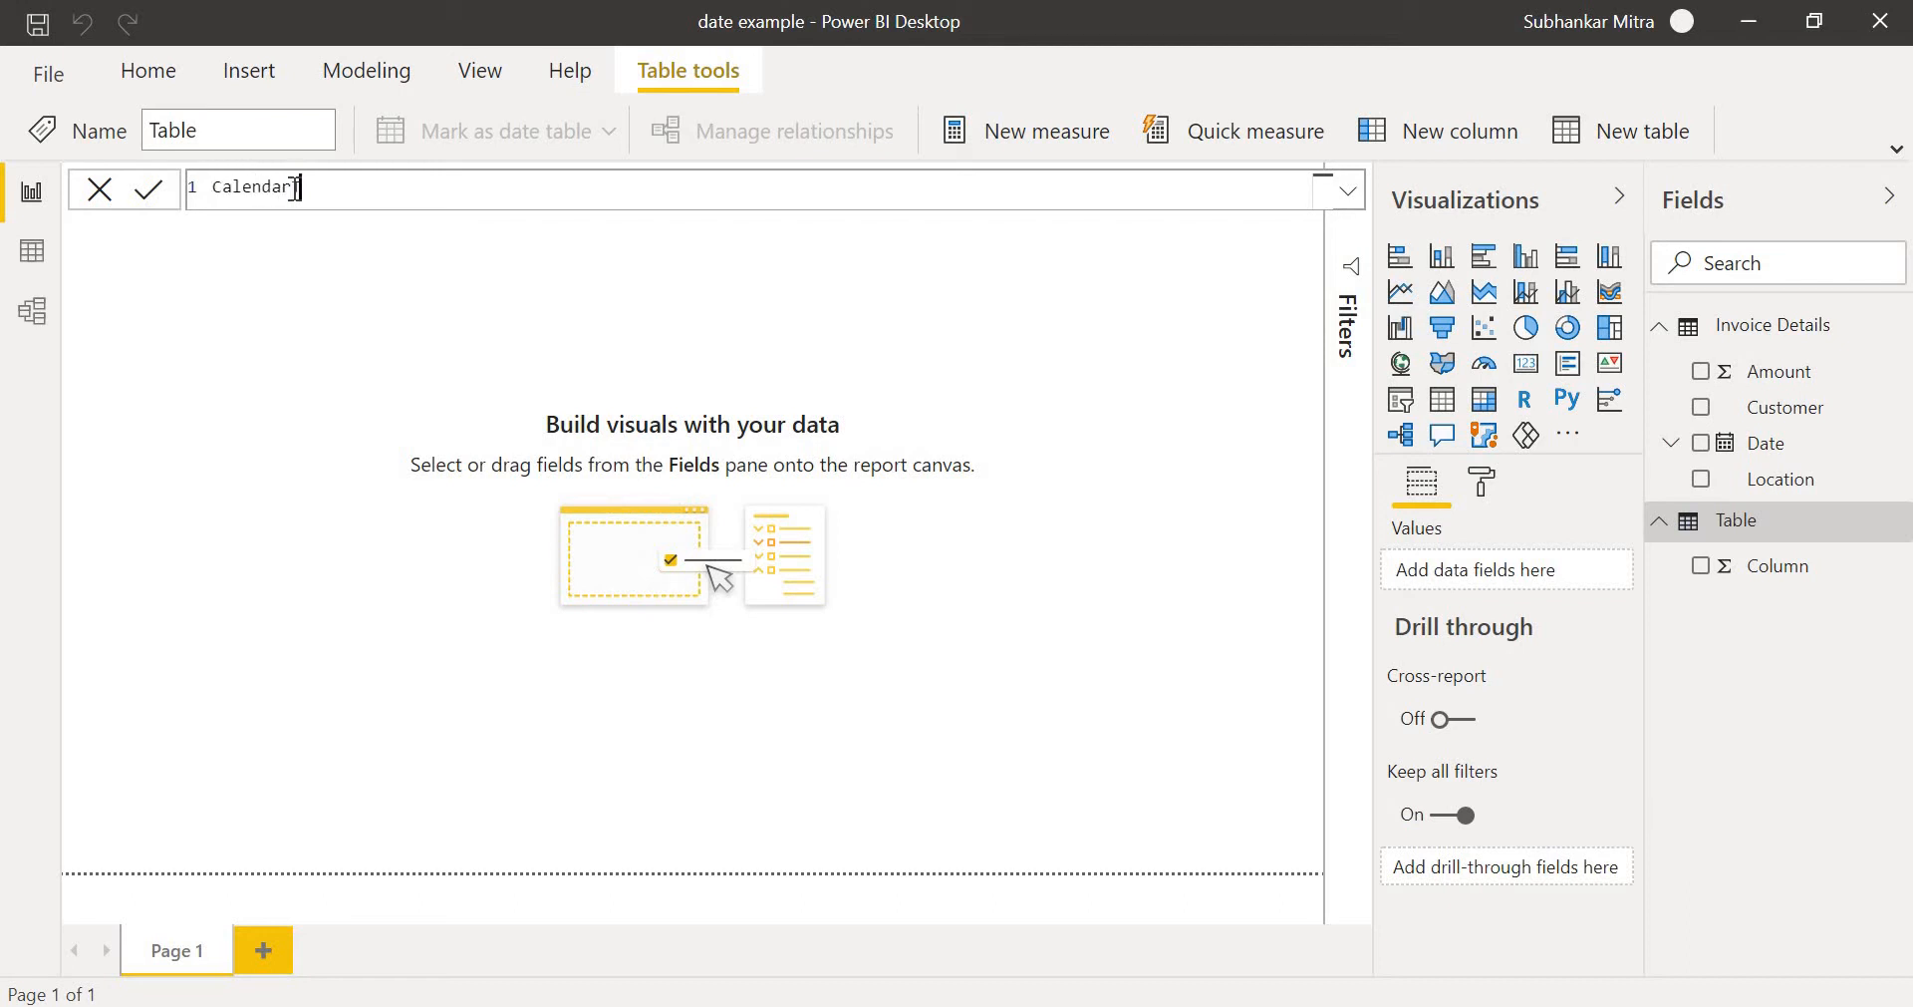
pyautogui.write('=')
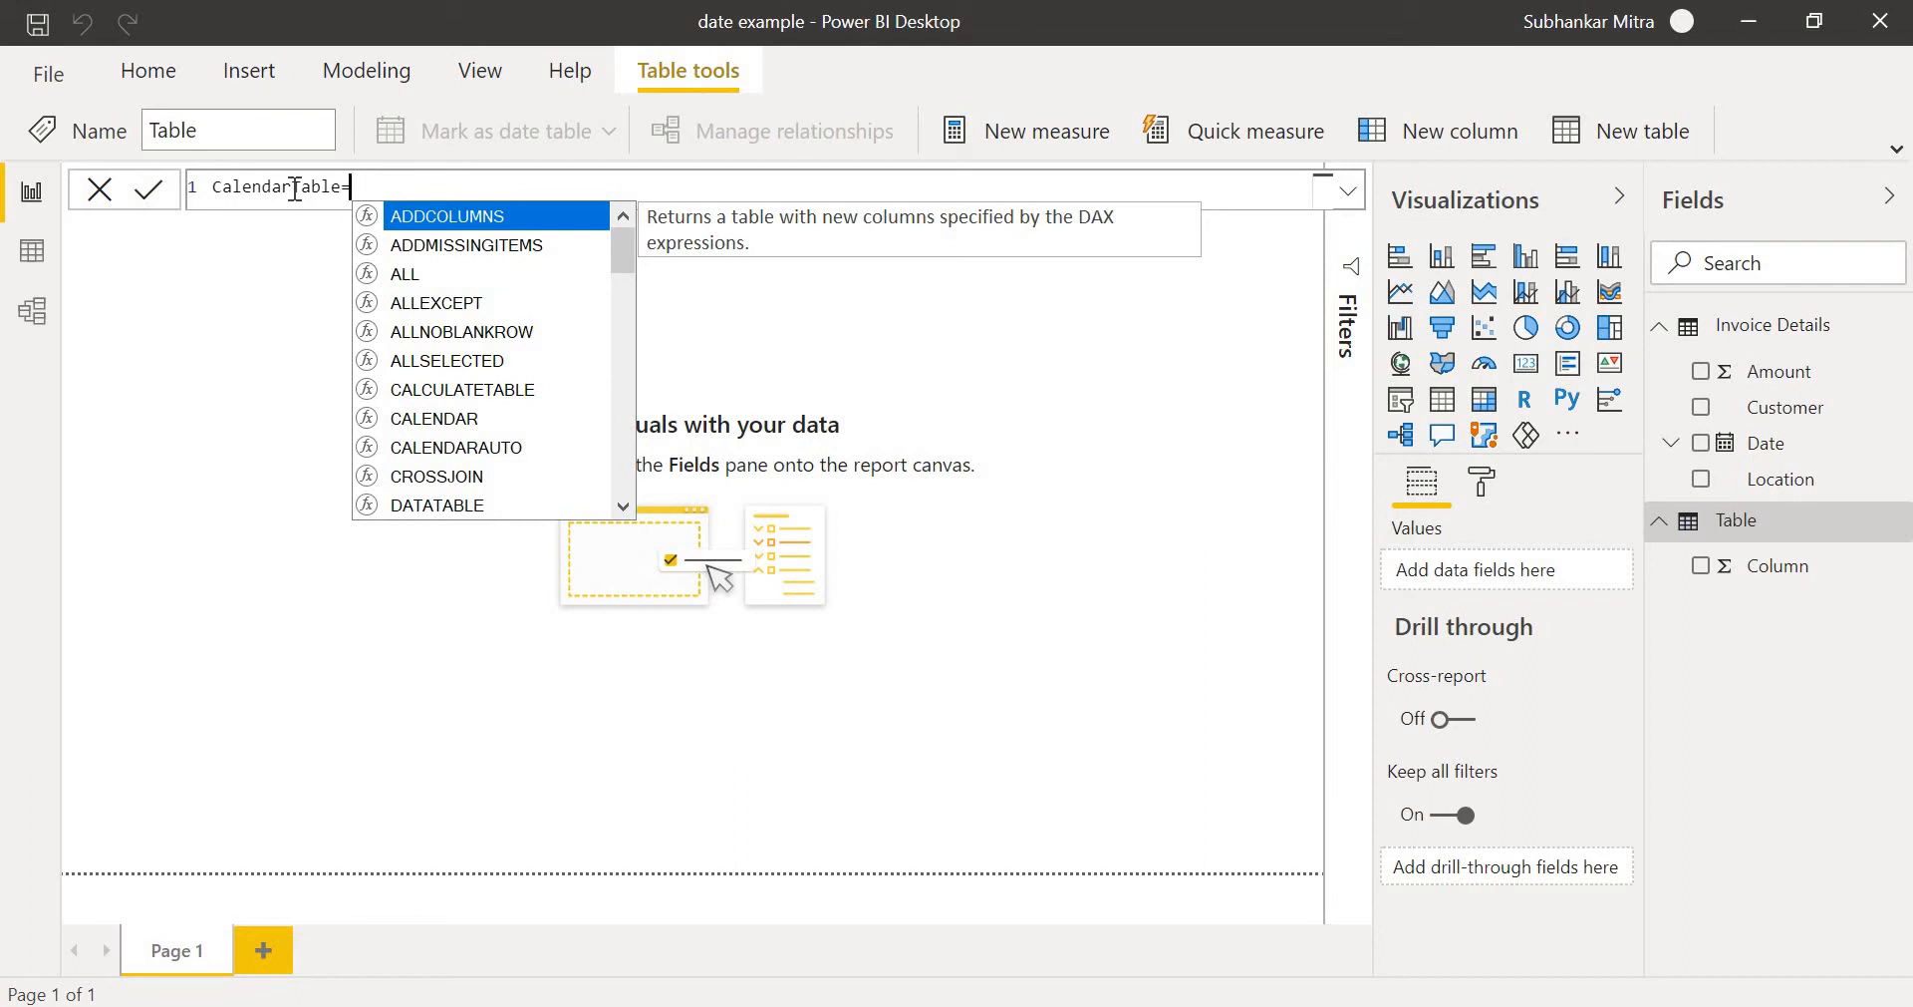
# Define CalendarTable with the CALENDARAUTO() function without a fiscal year end month and commit the formula.
pyautogui.write('cal')
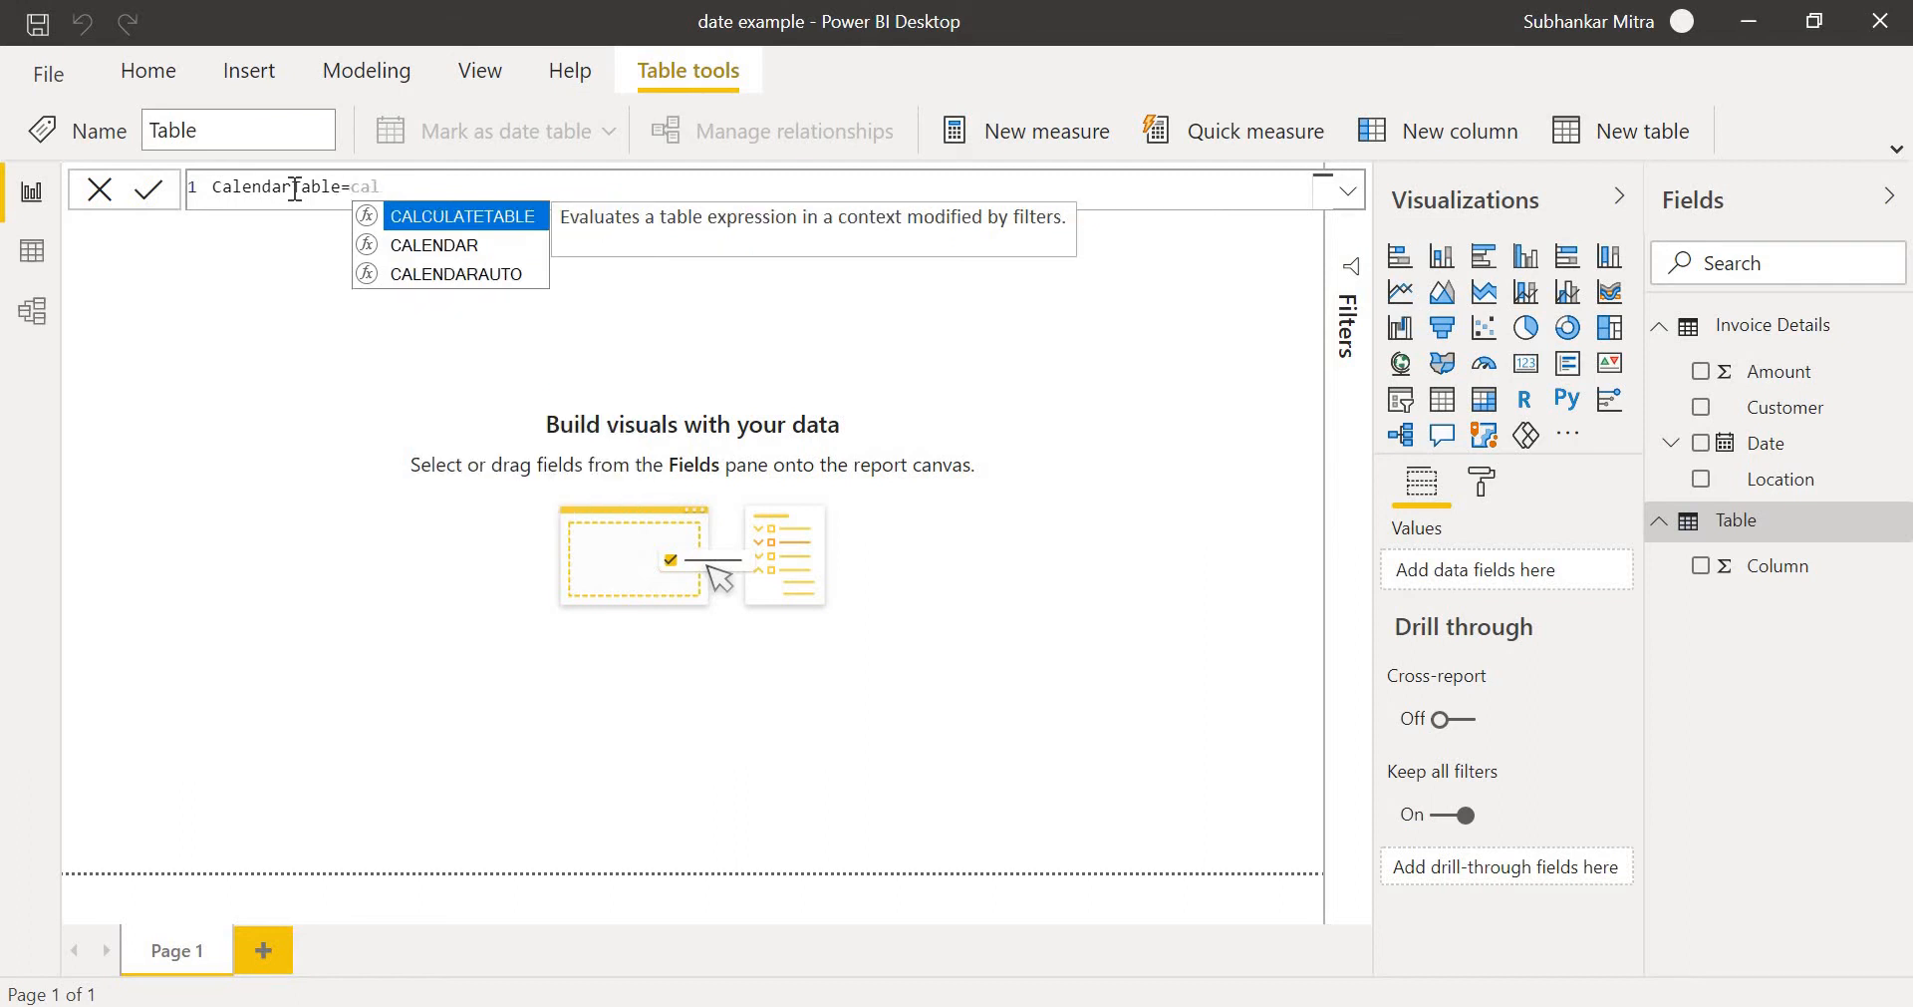
pyautogui.press('Down')
pyautogui.press('Down')
pyautogui.press('Tab')
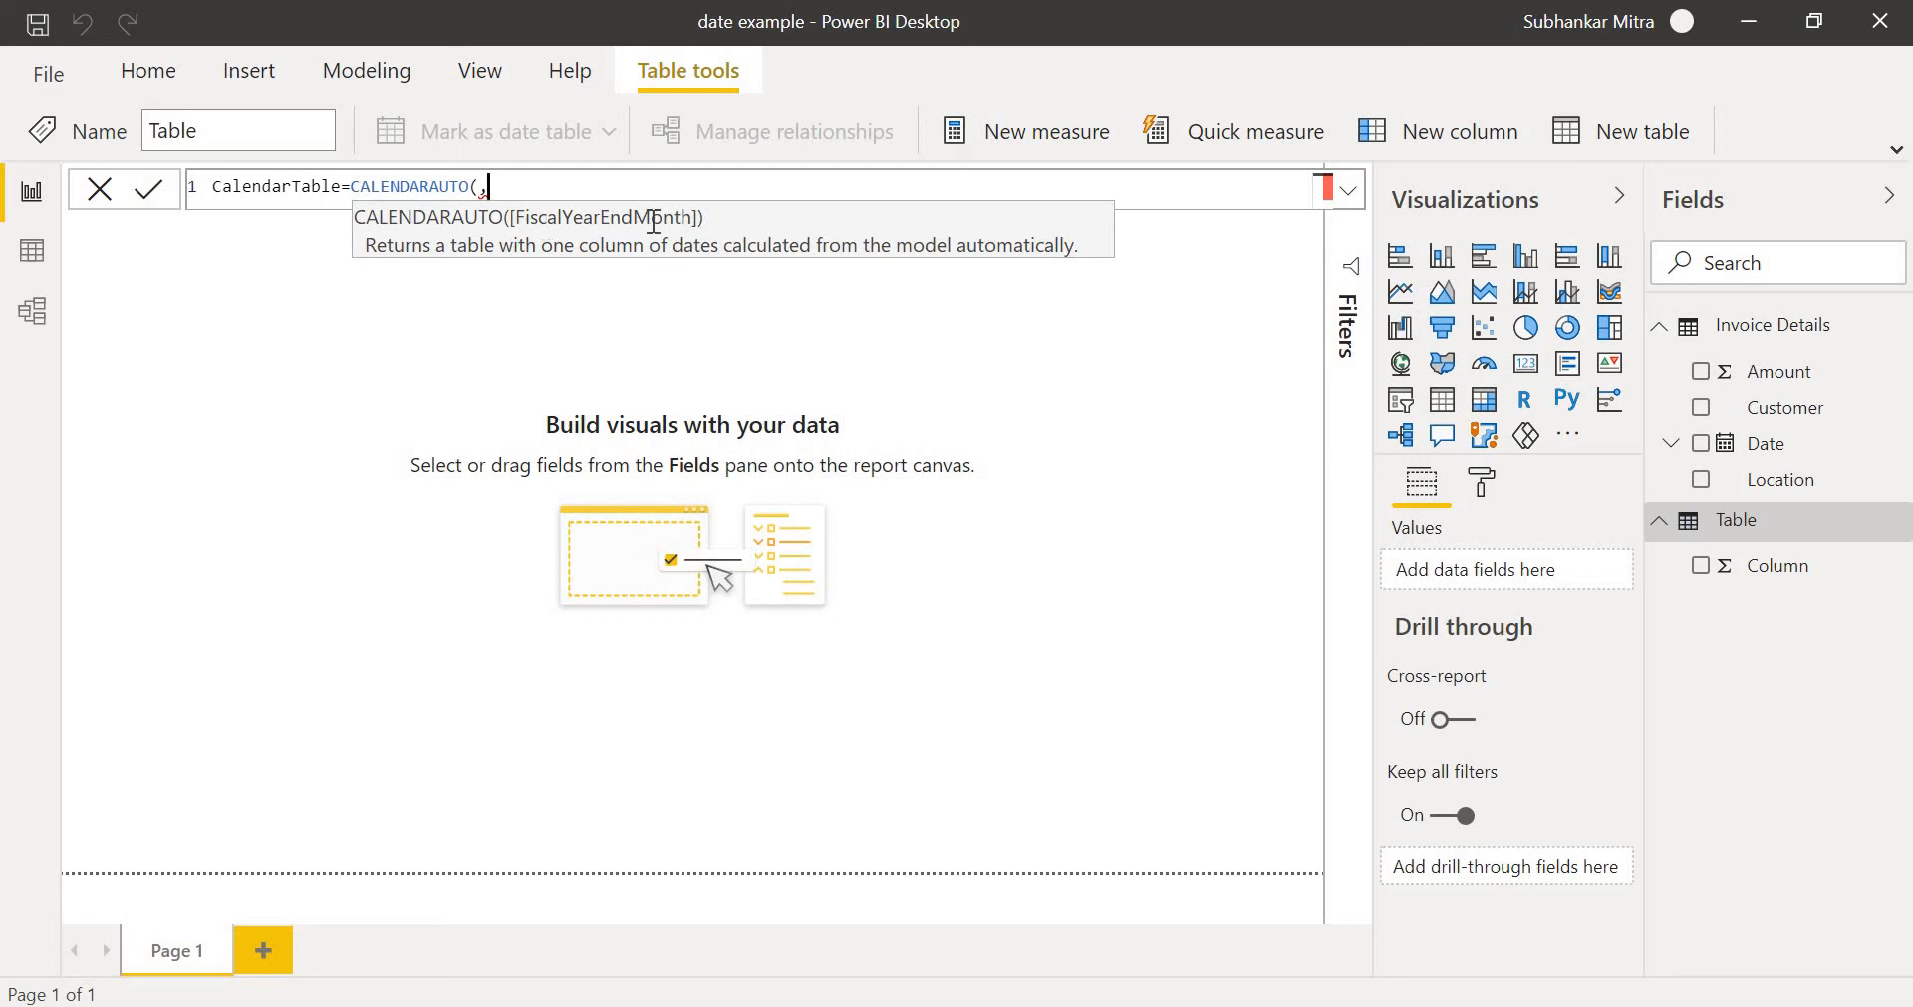
pyautogui.press('BackSpace')
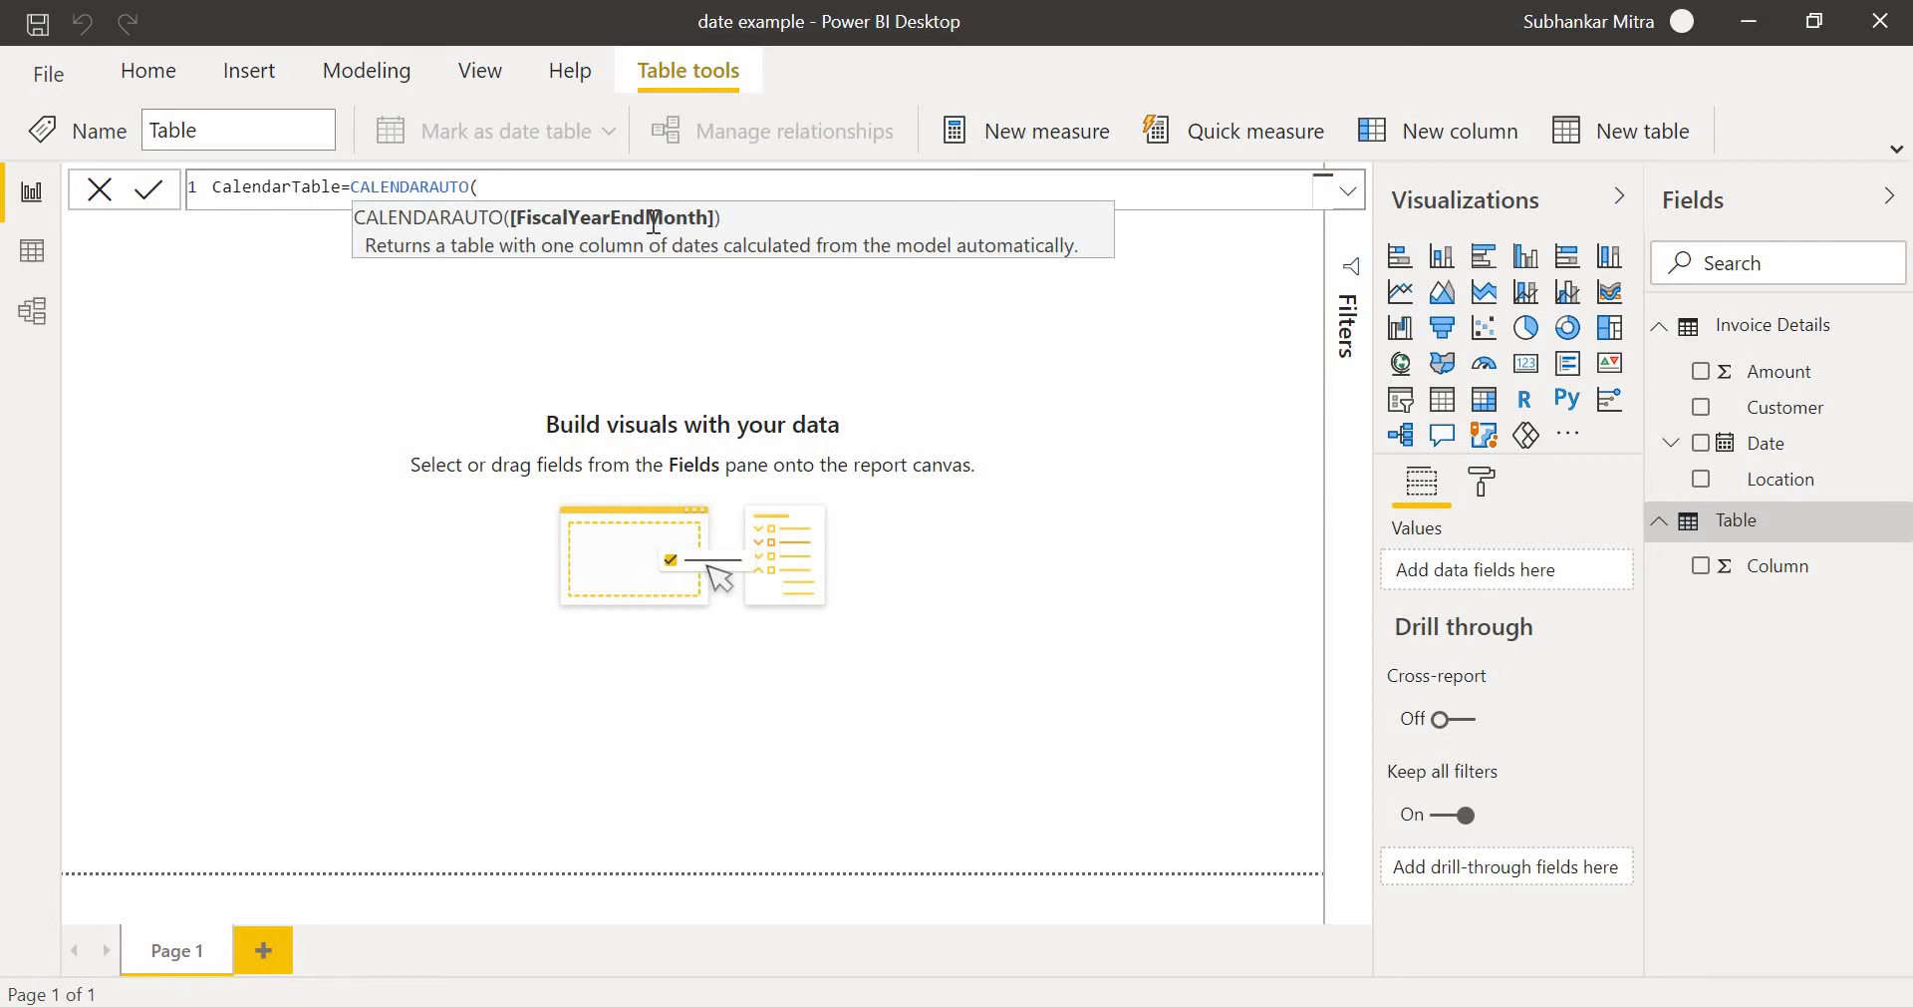
pyautogui.write(')')
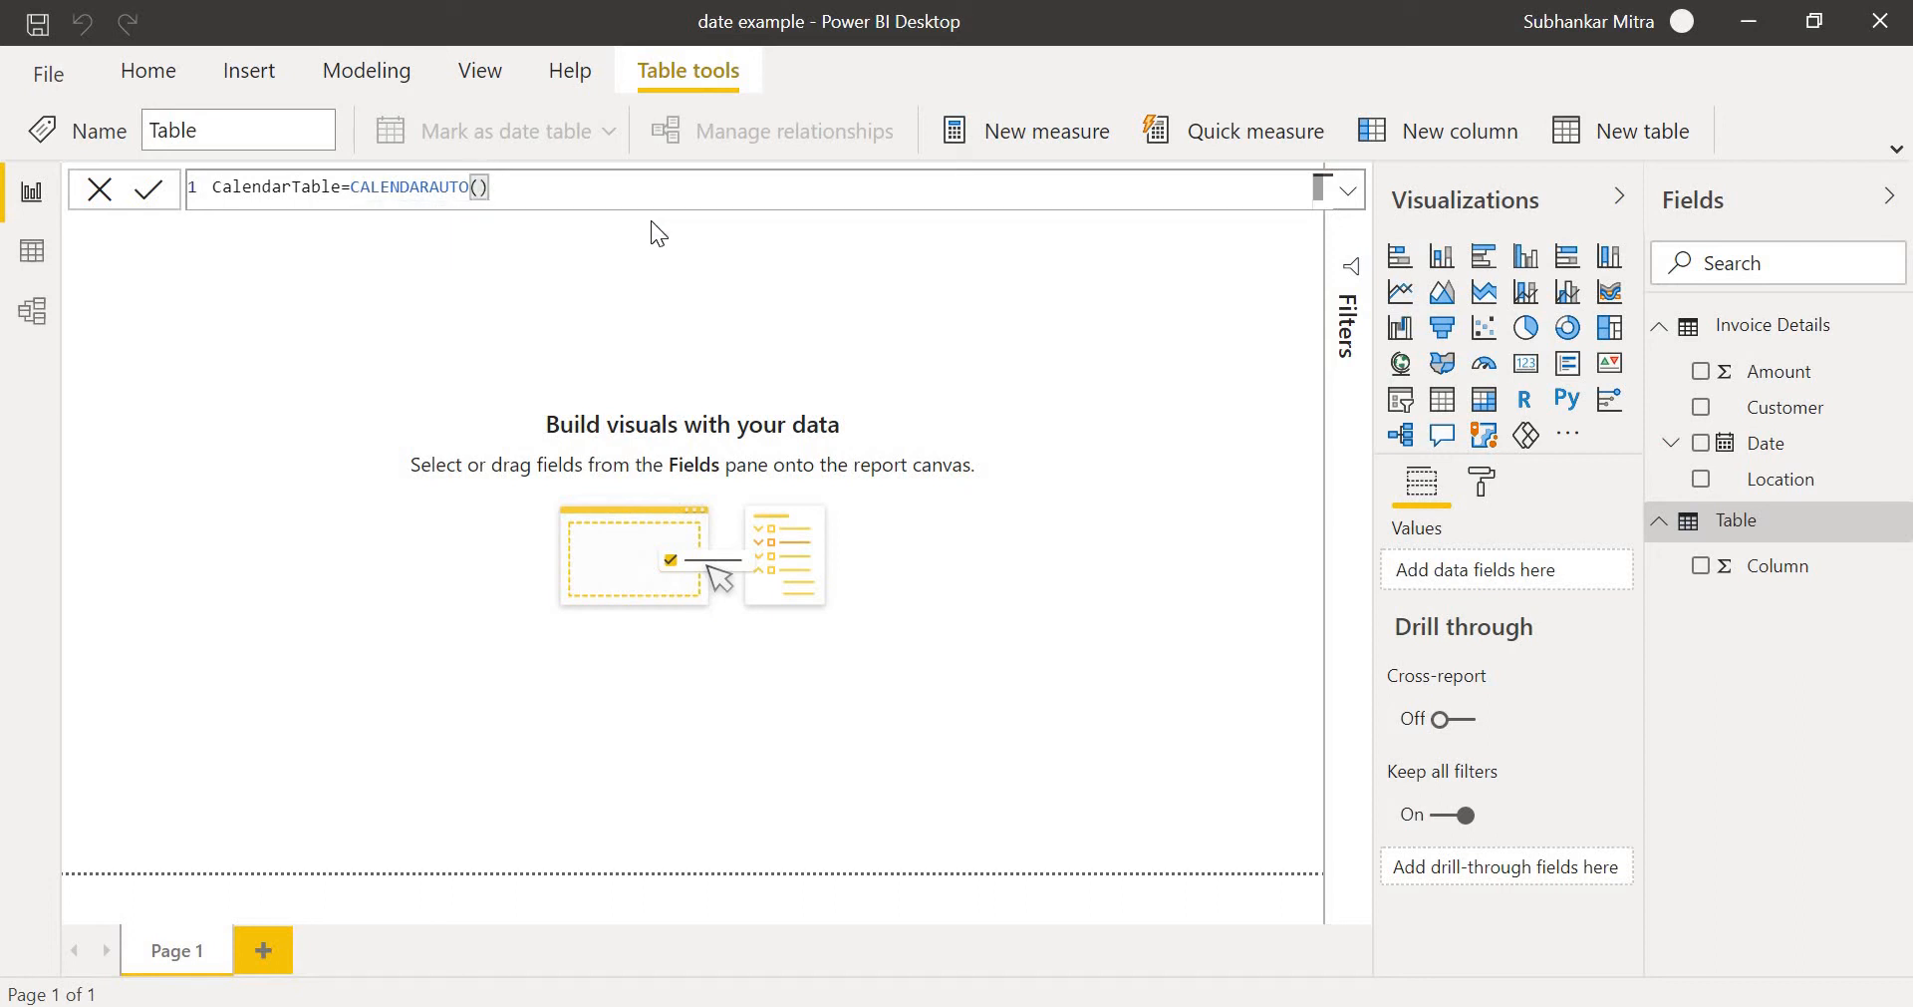
pyautogui.press('Return')
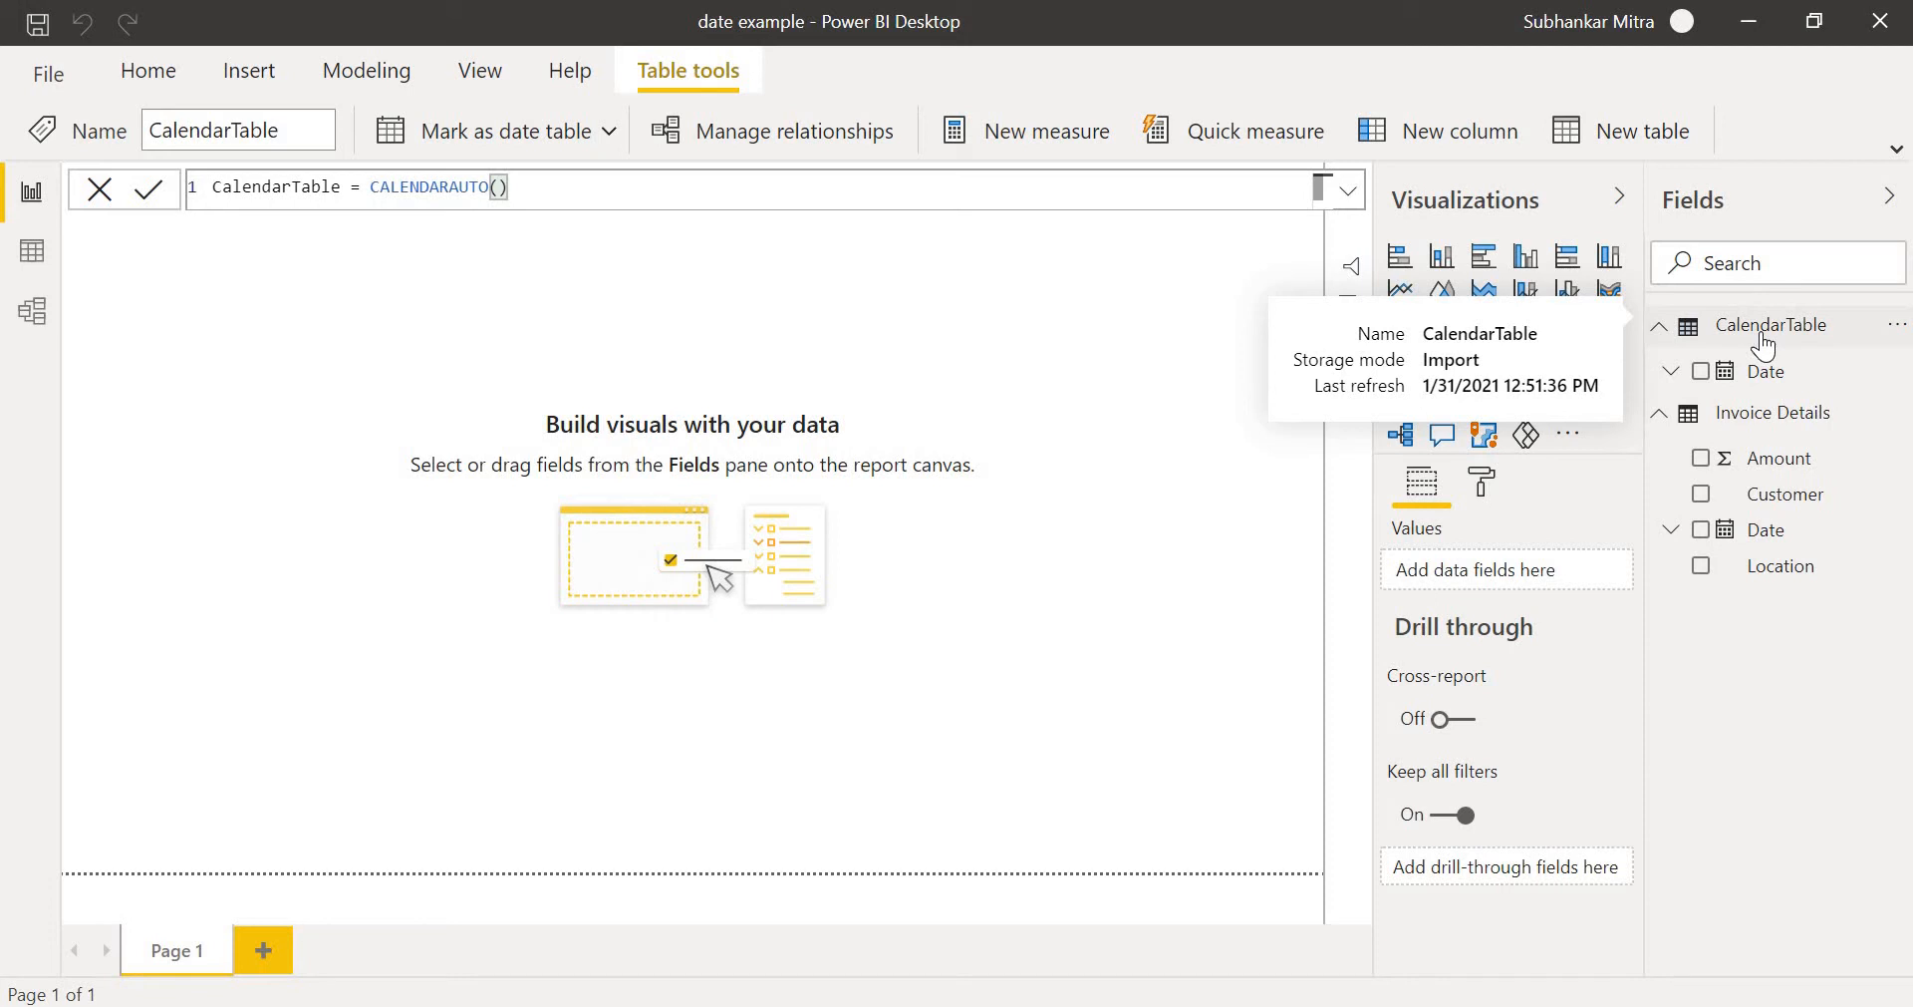
# Examine the CalendarTable rows in the data view for its first and last dates, and return to the report.
pyautogui.click(40, 261)
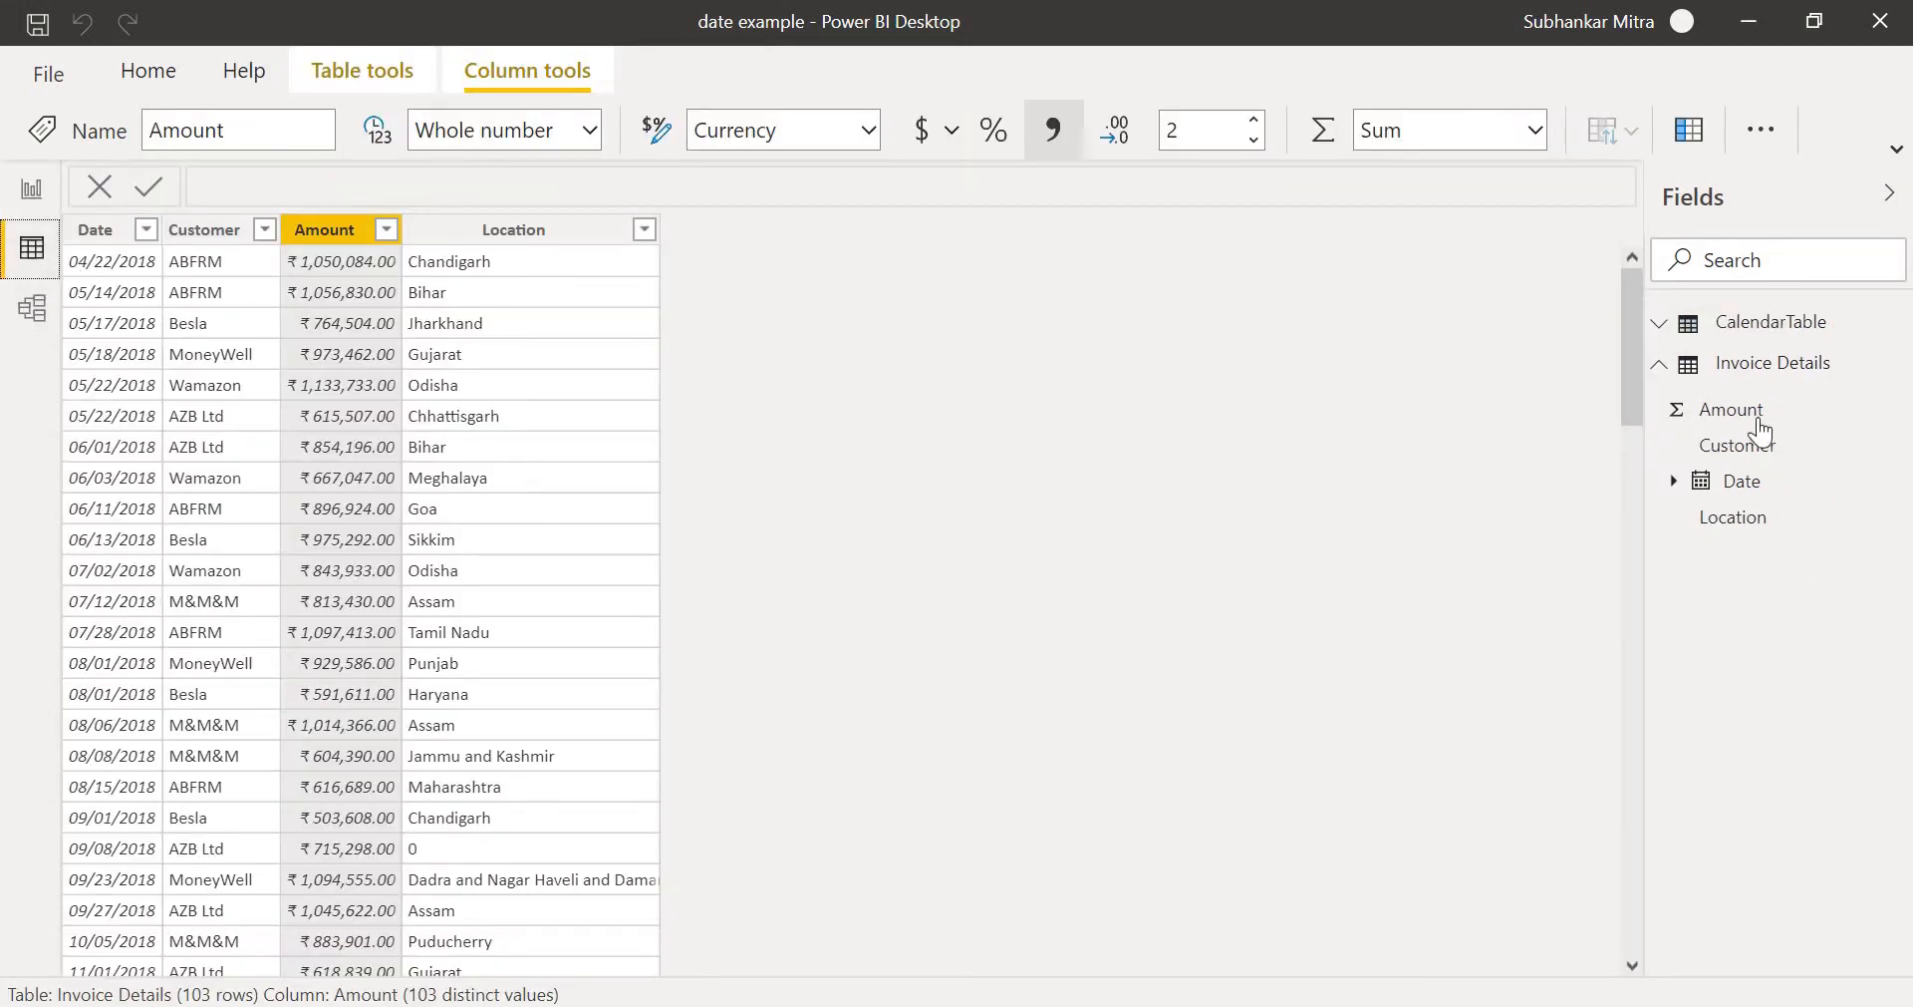
pyautogui.click(1773, 323)
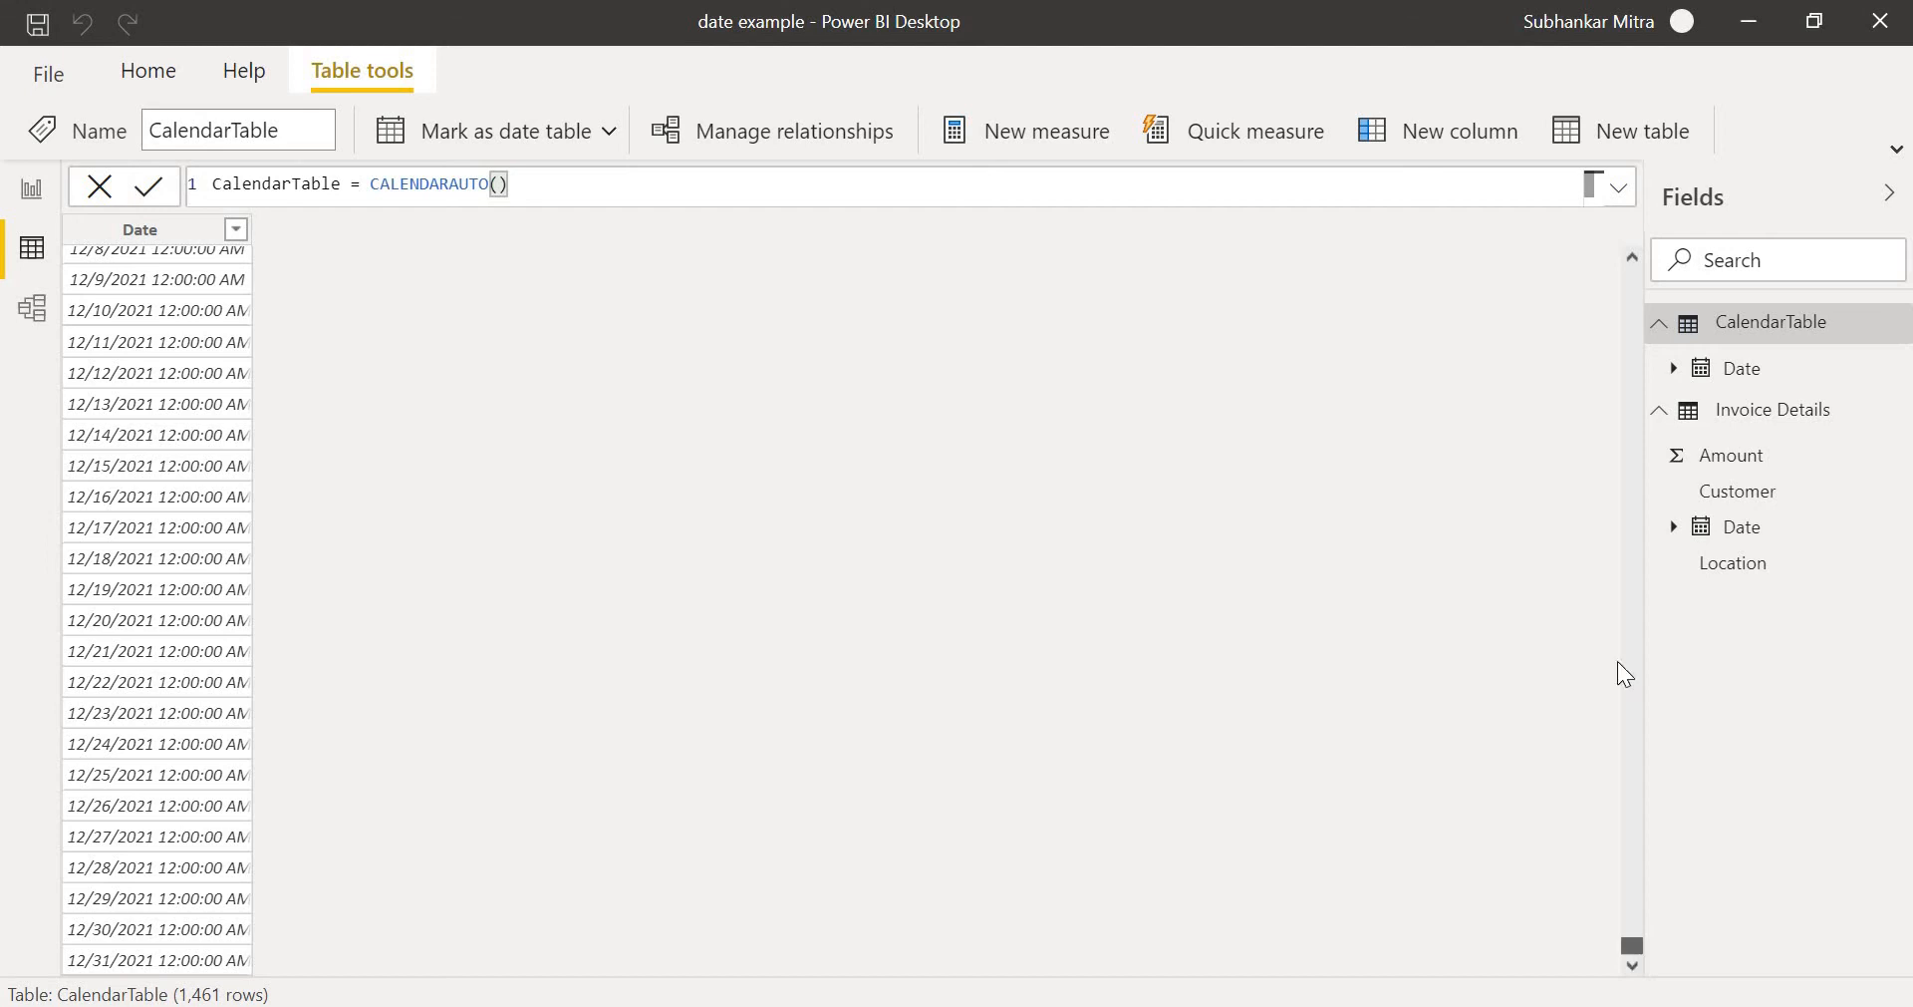
pyautogui.moveTo(1631, 944); pyautogui.dragTo(1563, 225)
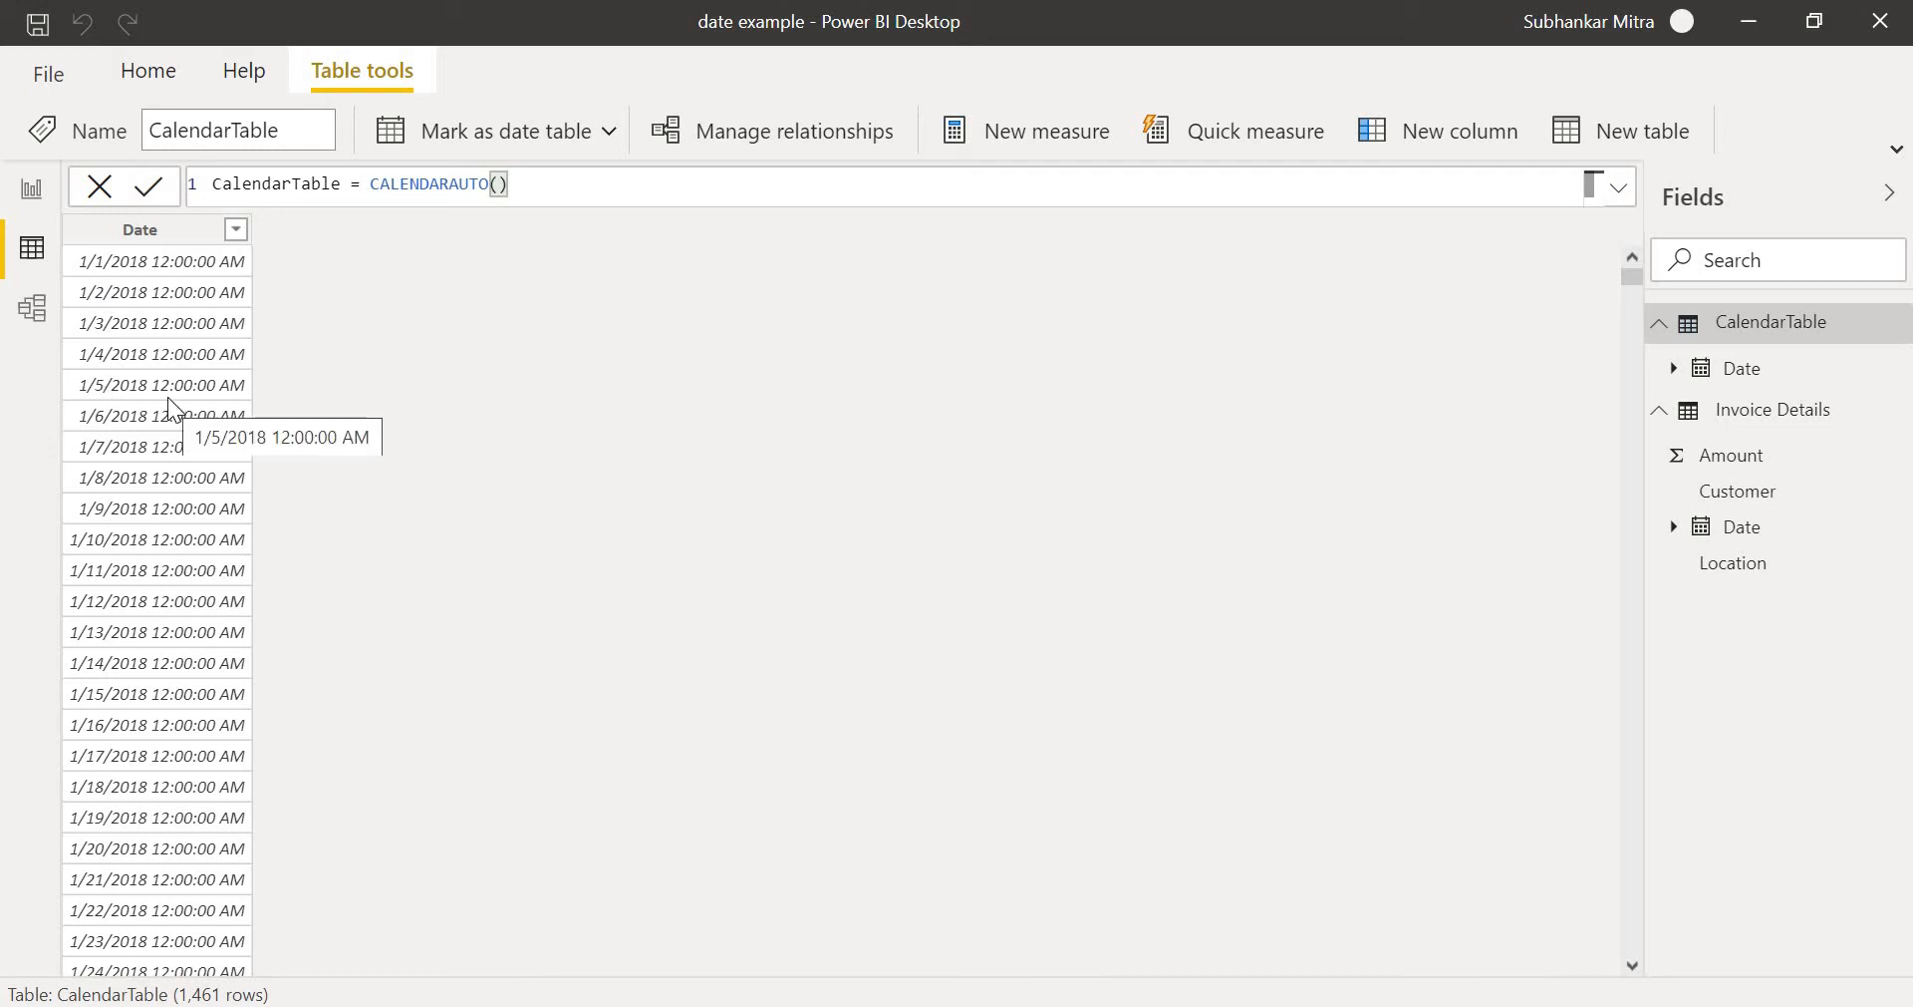
pyautogui.click(109, 265)
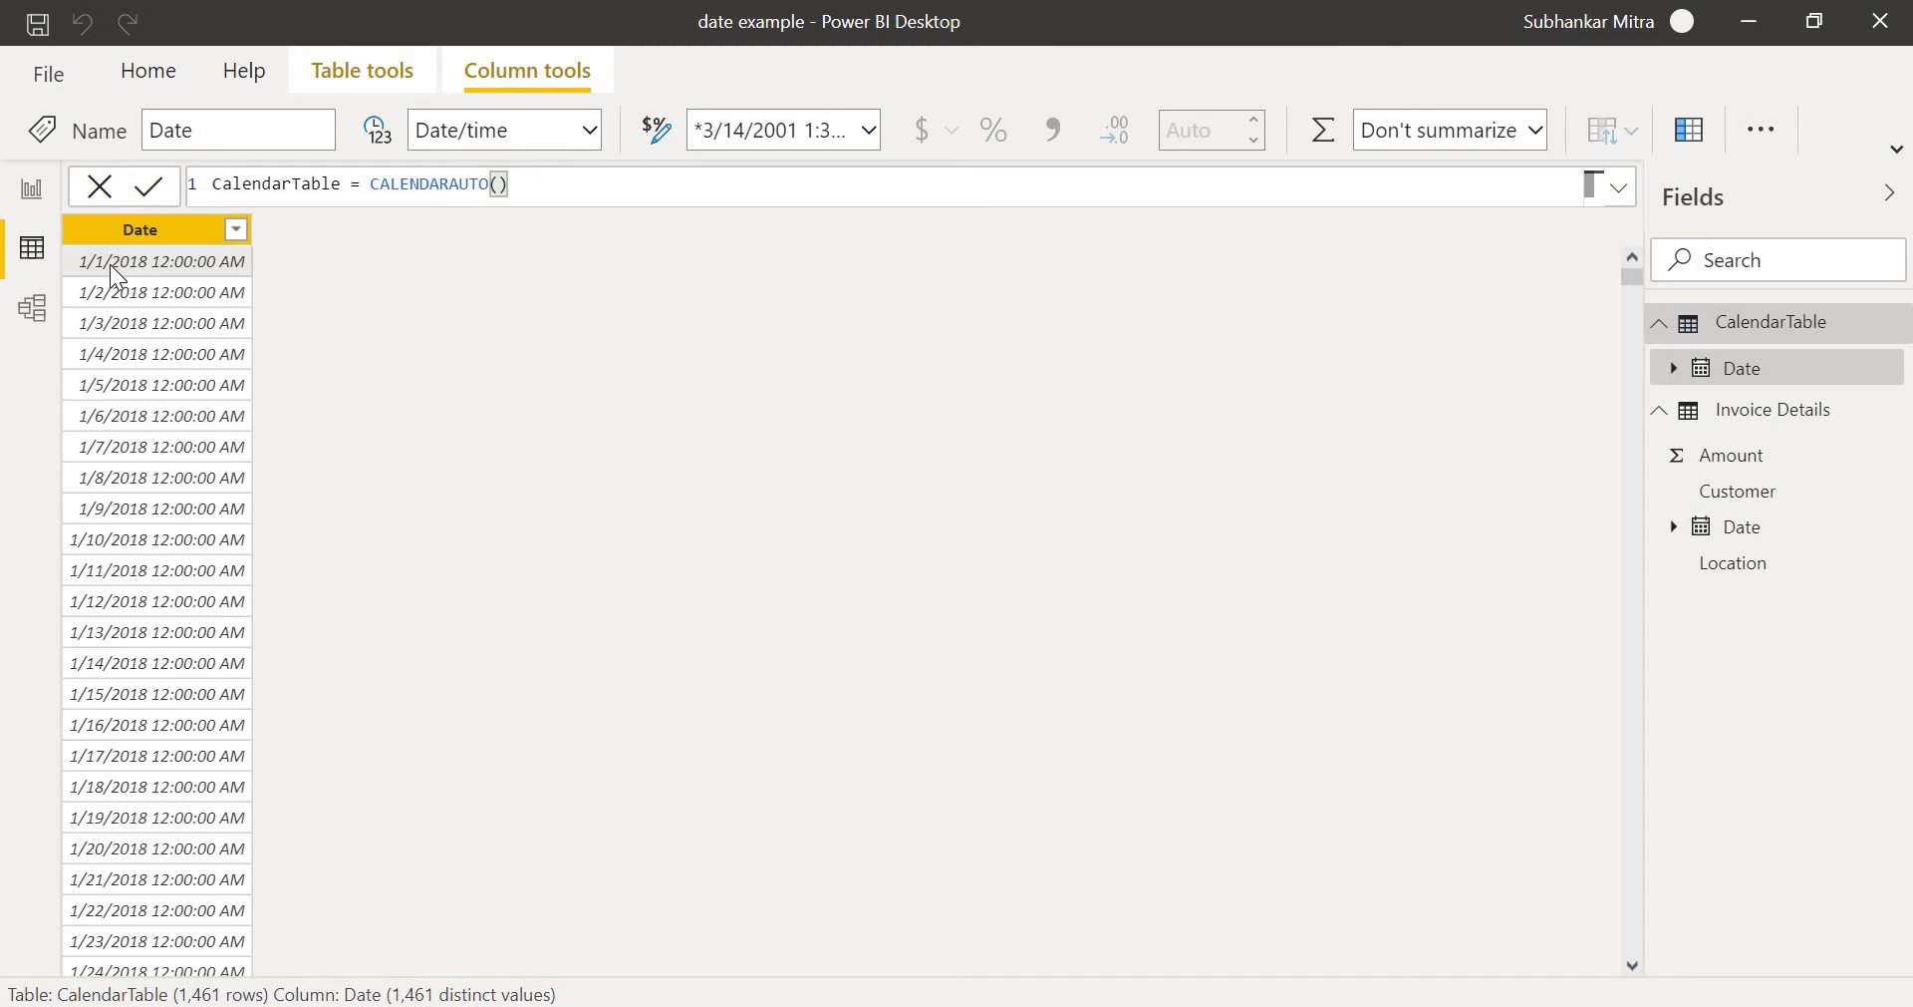
pyautogui.click(32, 190)
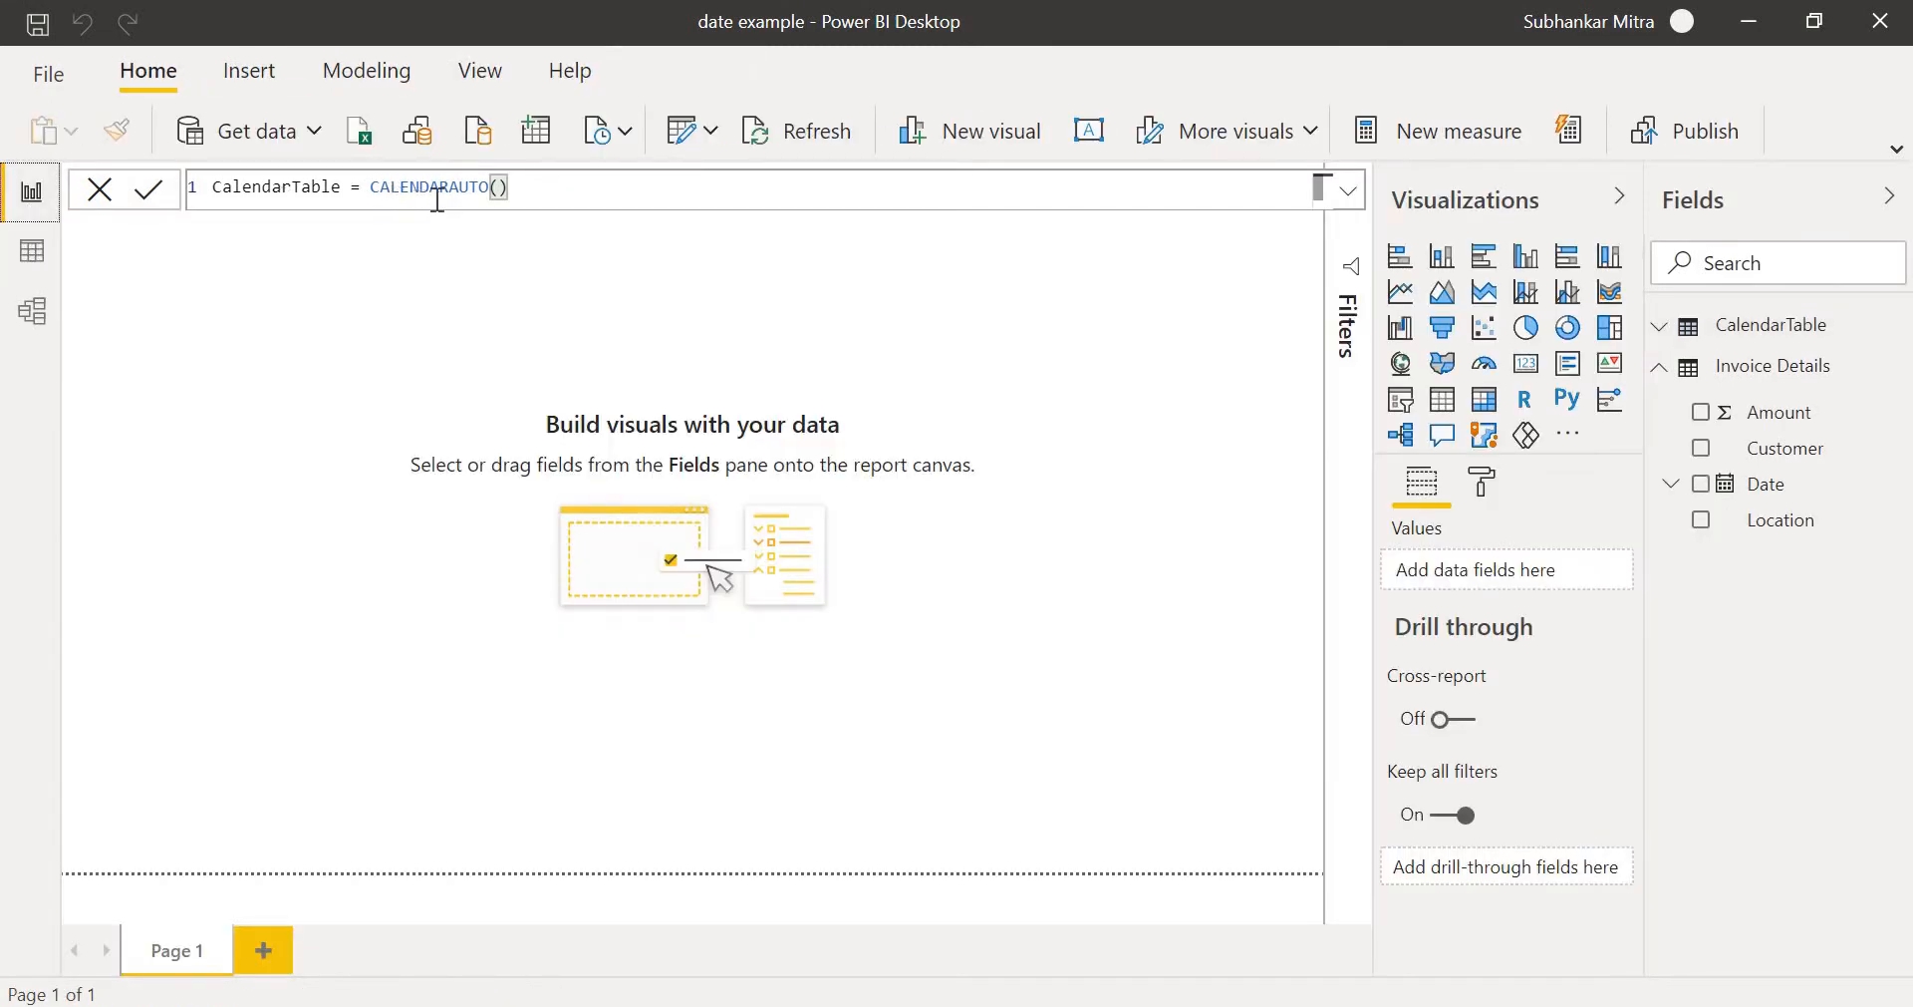
pyautogui.click(512, 195)
pyautogui.click(488, 488)
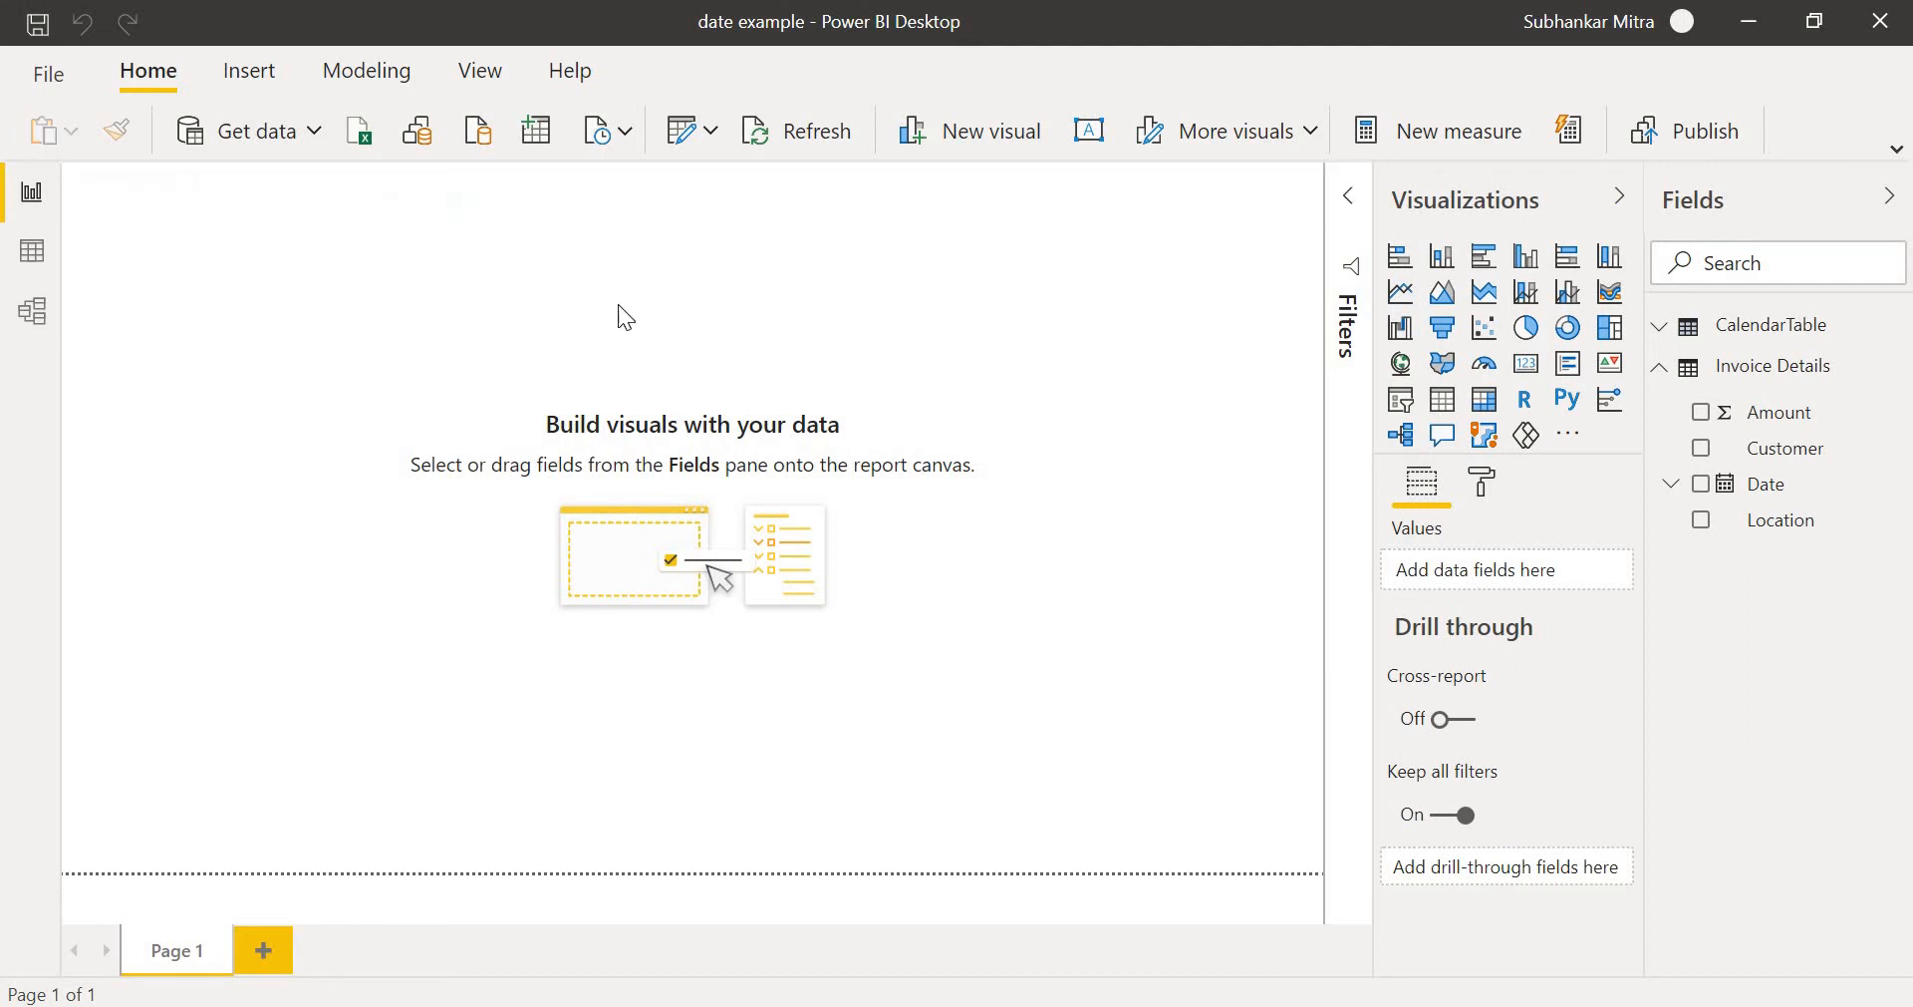
# Examine the Date column of Invoice Details in the data view from the first row to the last.
pyautogui.click(28, 252)
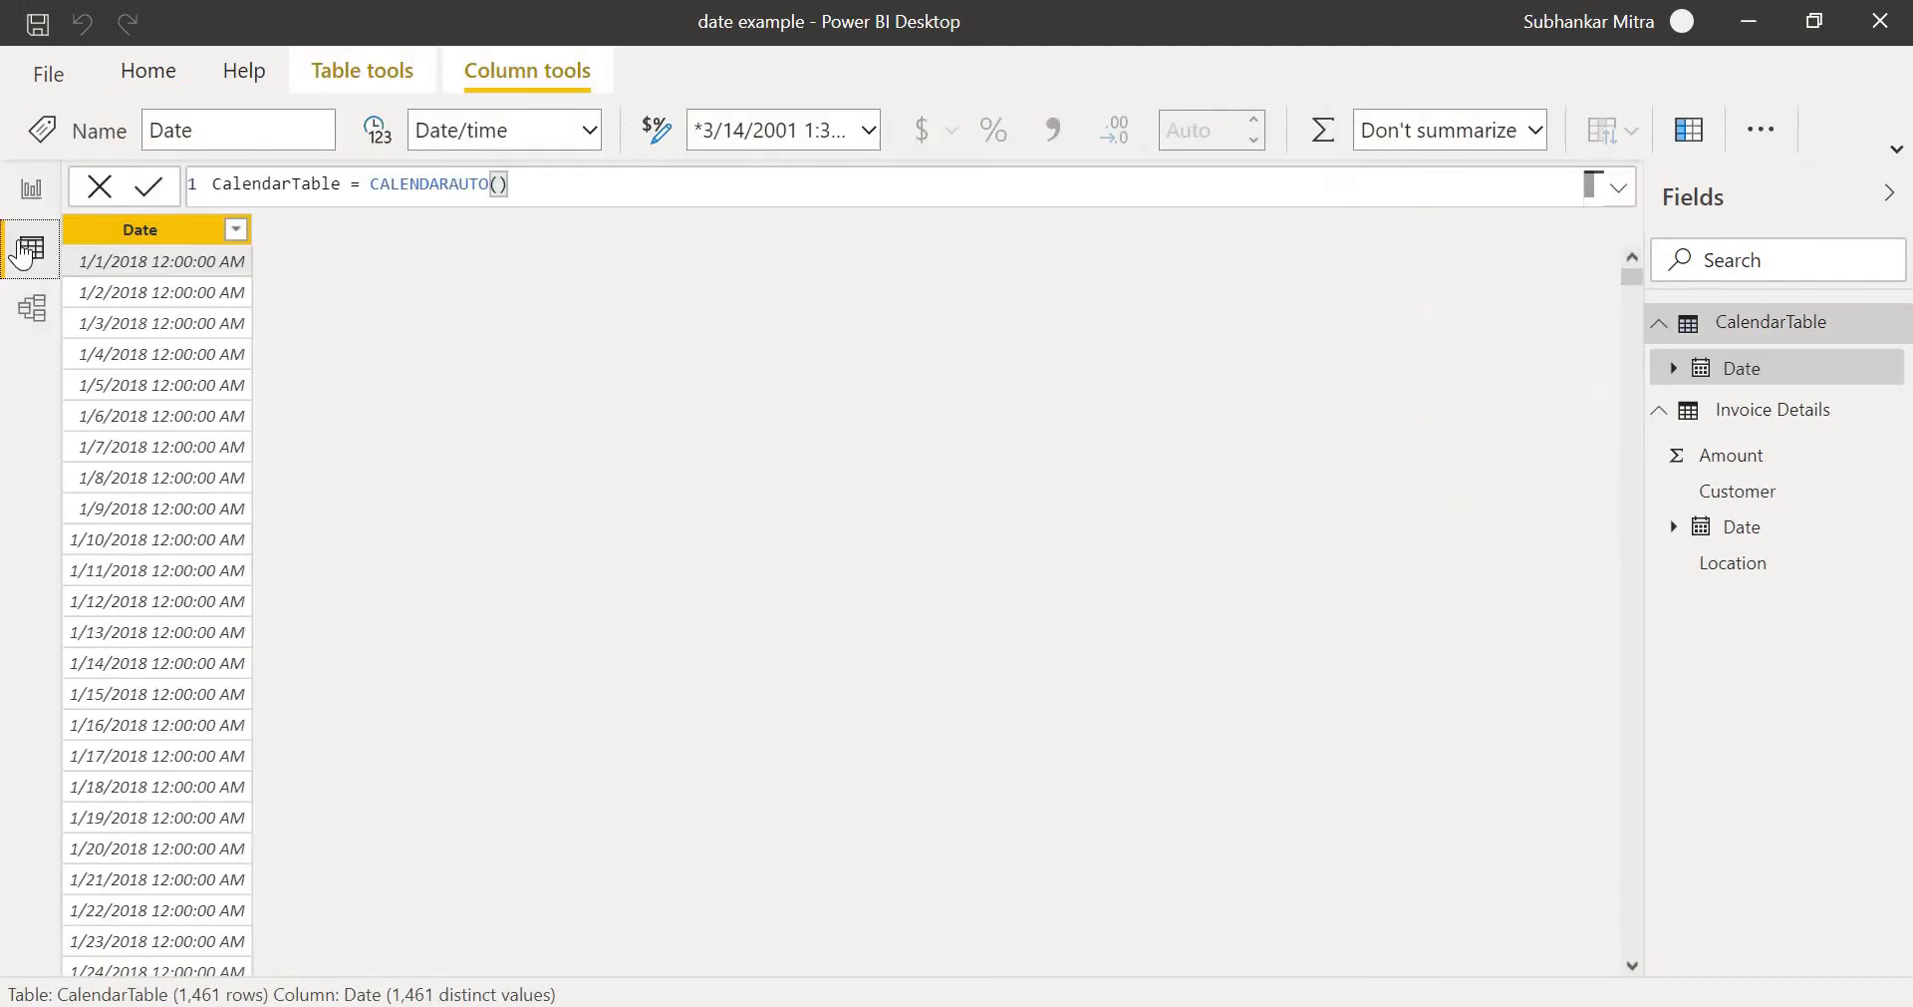
pyautogui.click(1756, 411)
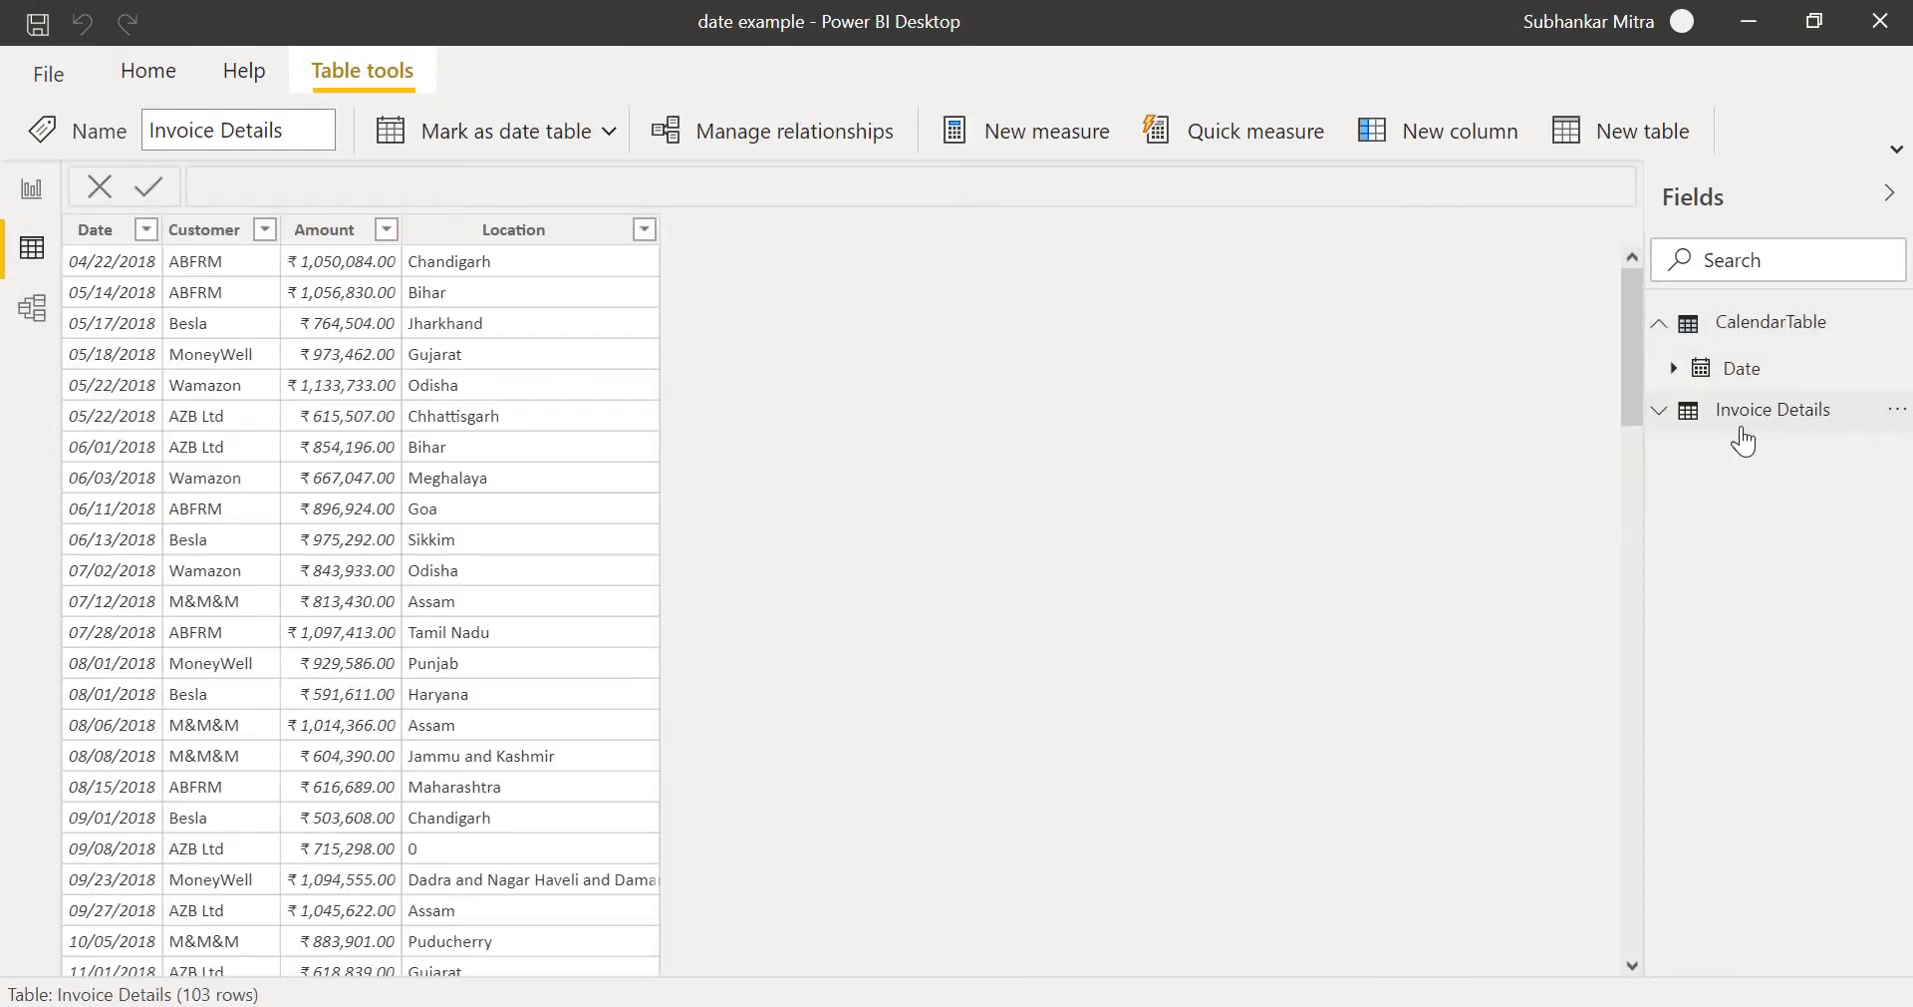
pyautogui.click(1660, 410)
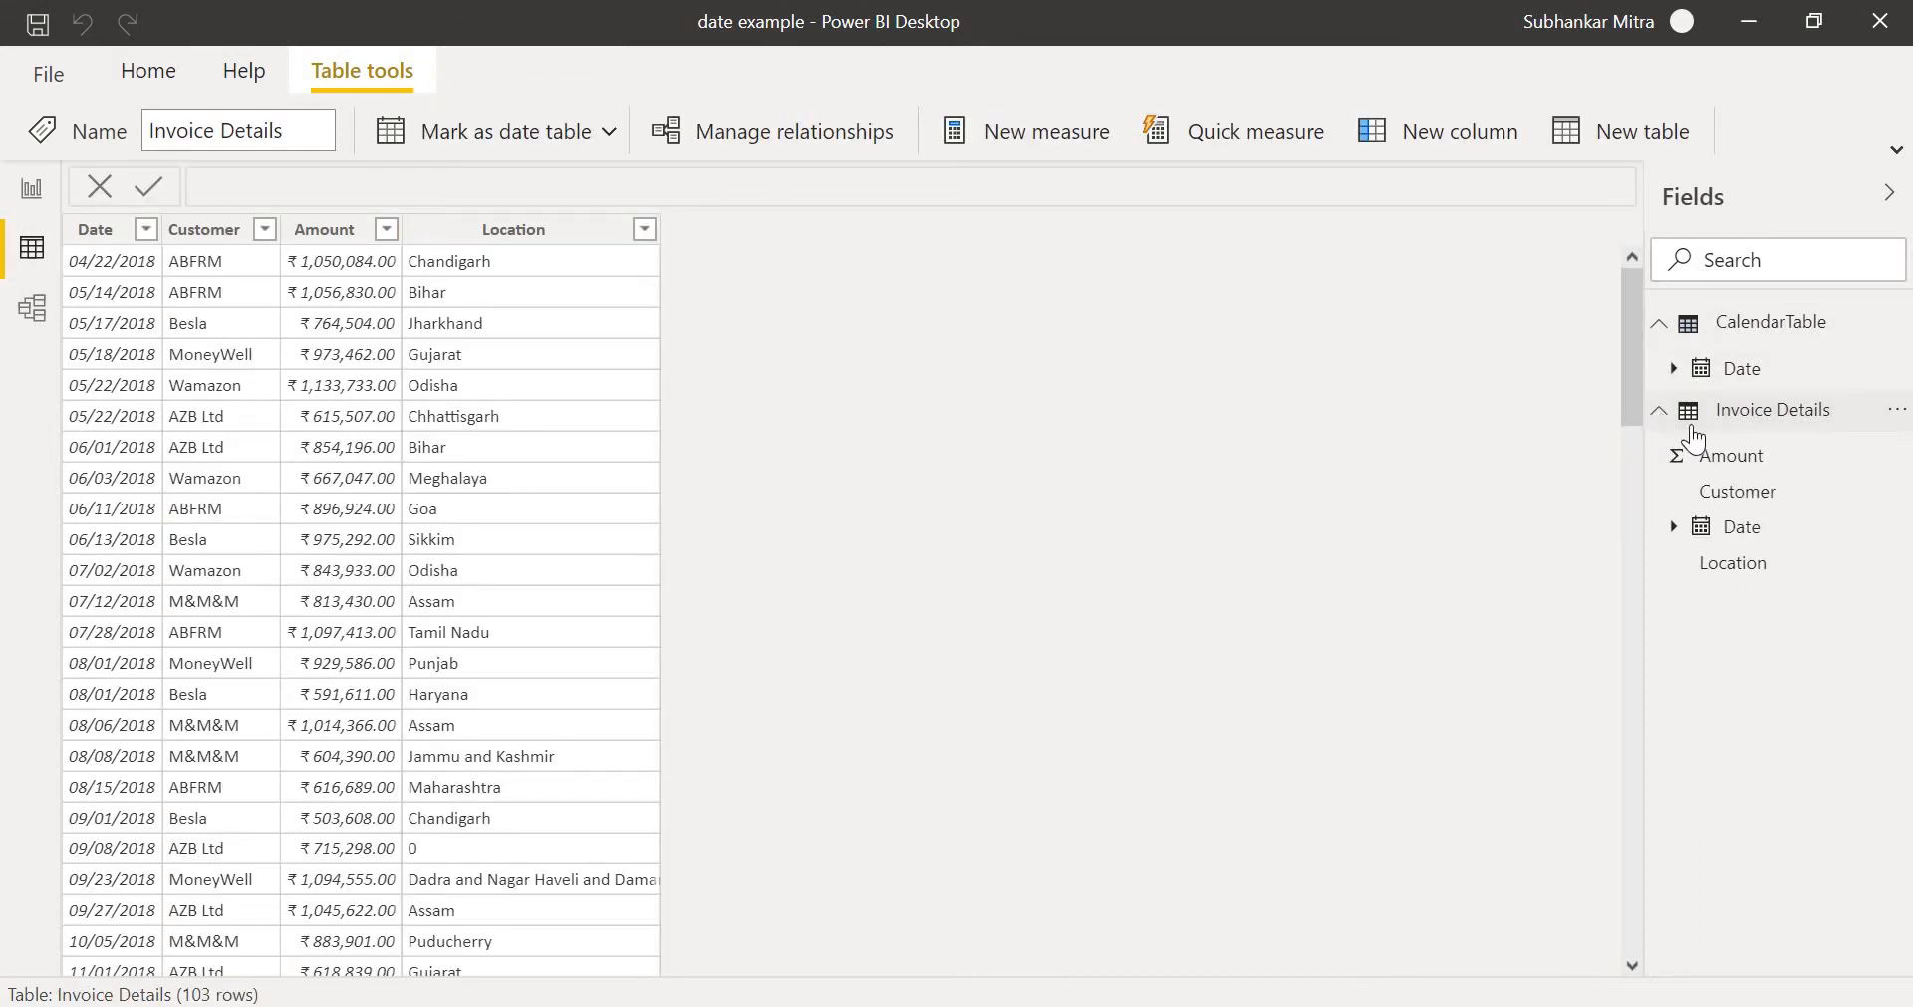
pyautogui.click(1754, 537)
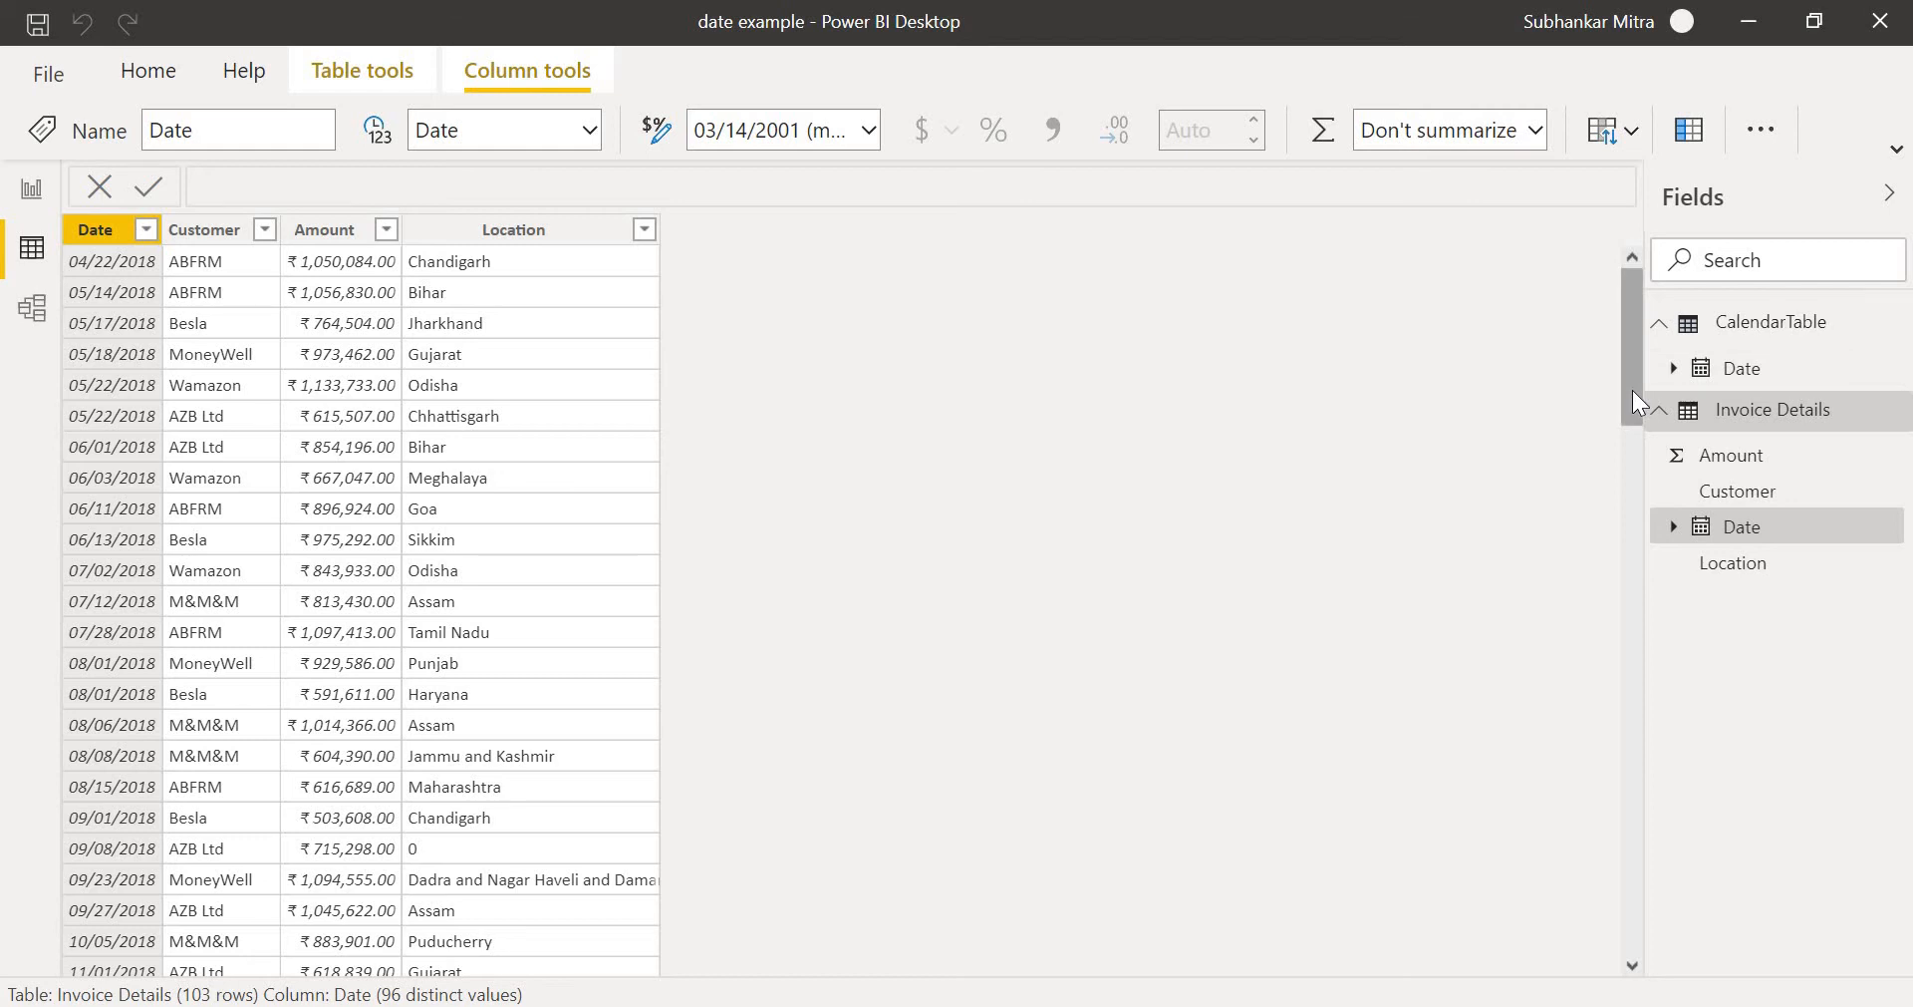
pyautogui.moveTo(1633, 390); pyautogui.dragTo(1587, 948)
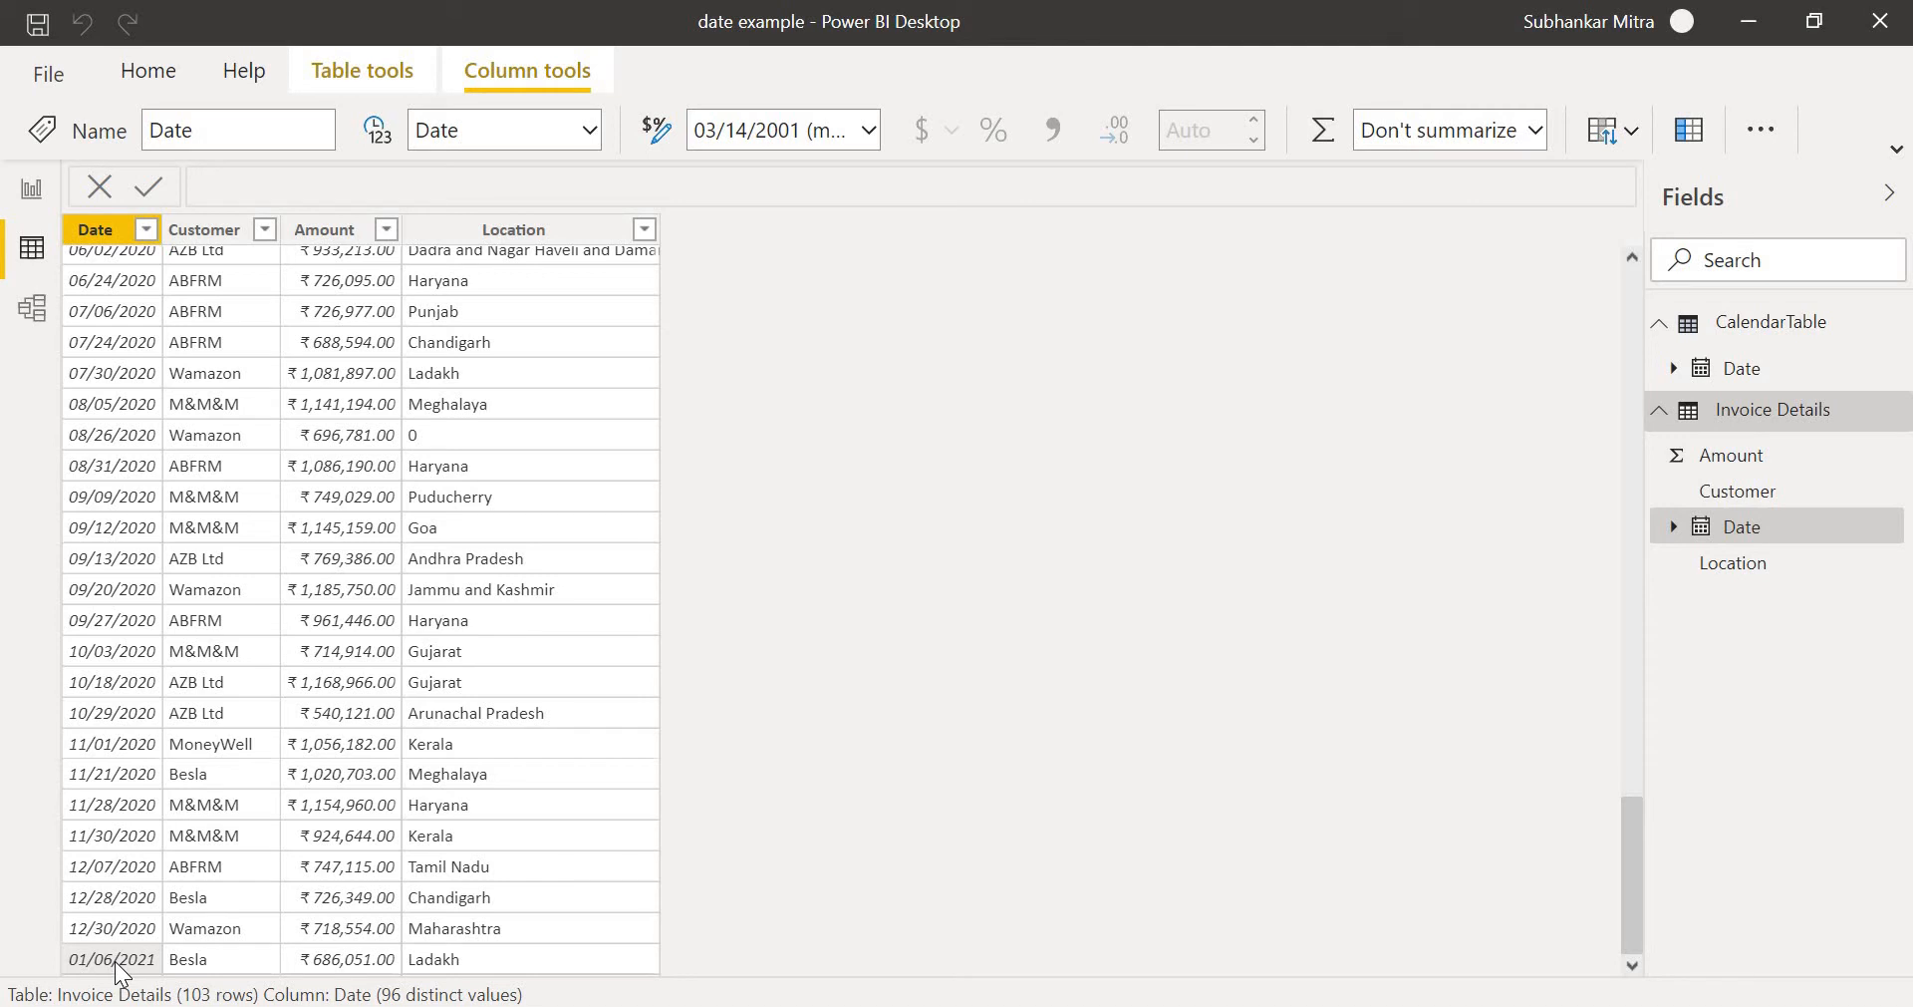
pyautogui.click(34, 205)
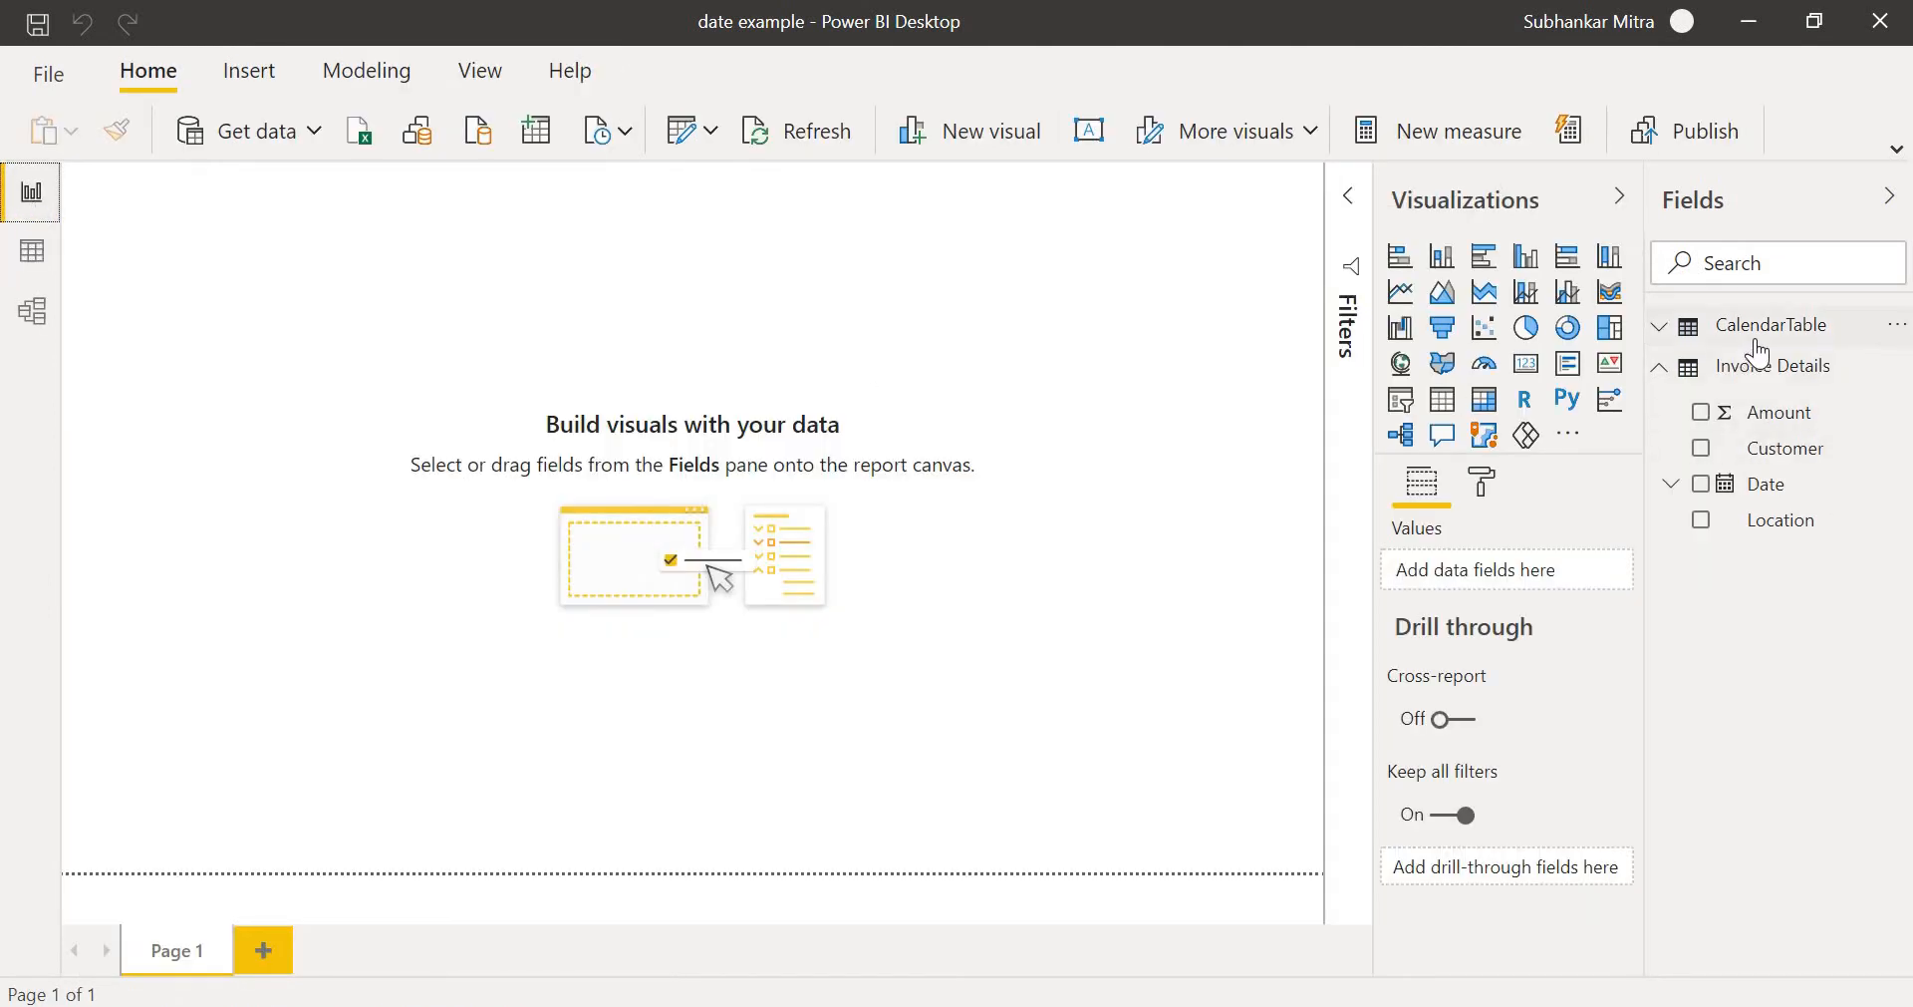
pyautogui.click(1757, 342)
pyautogui.click(1764, 370)
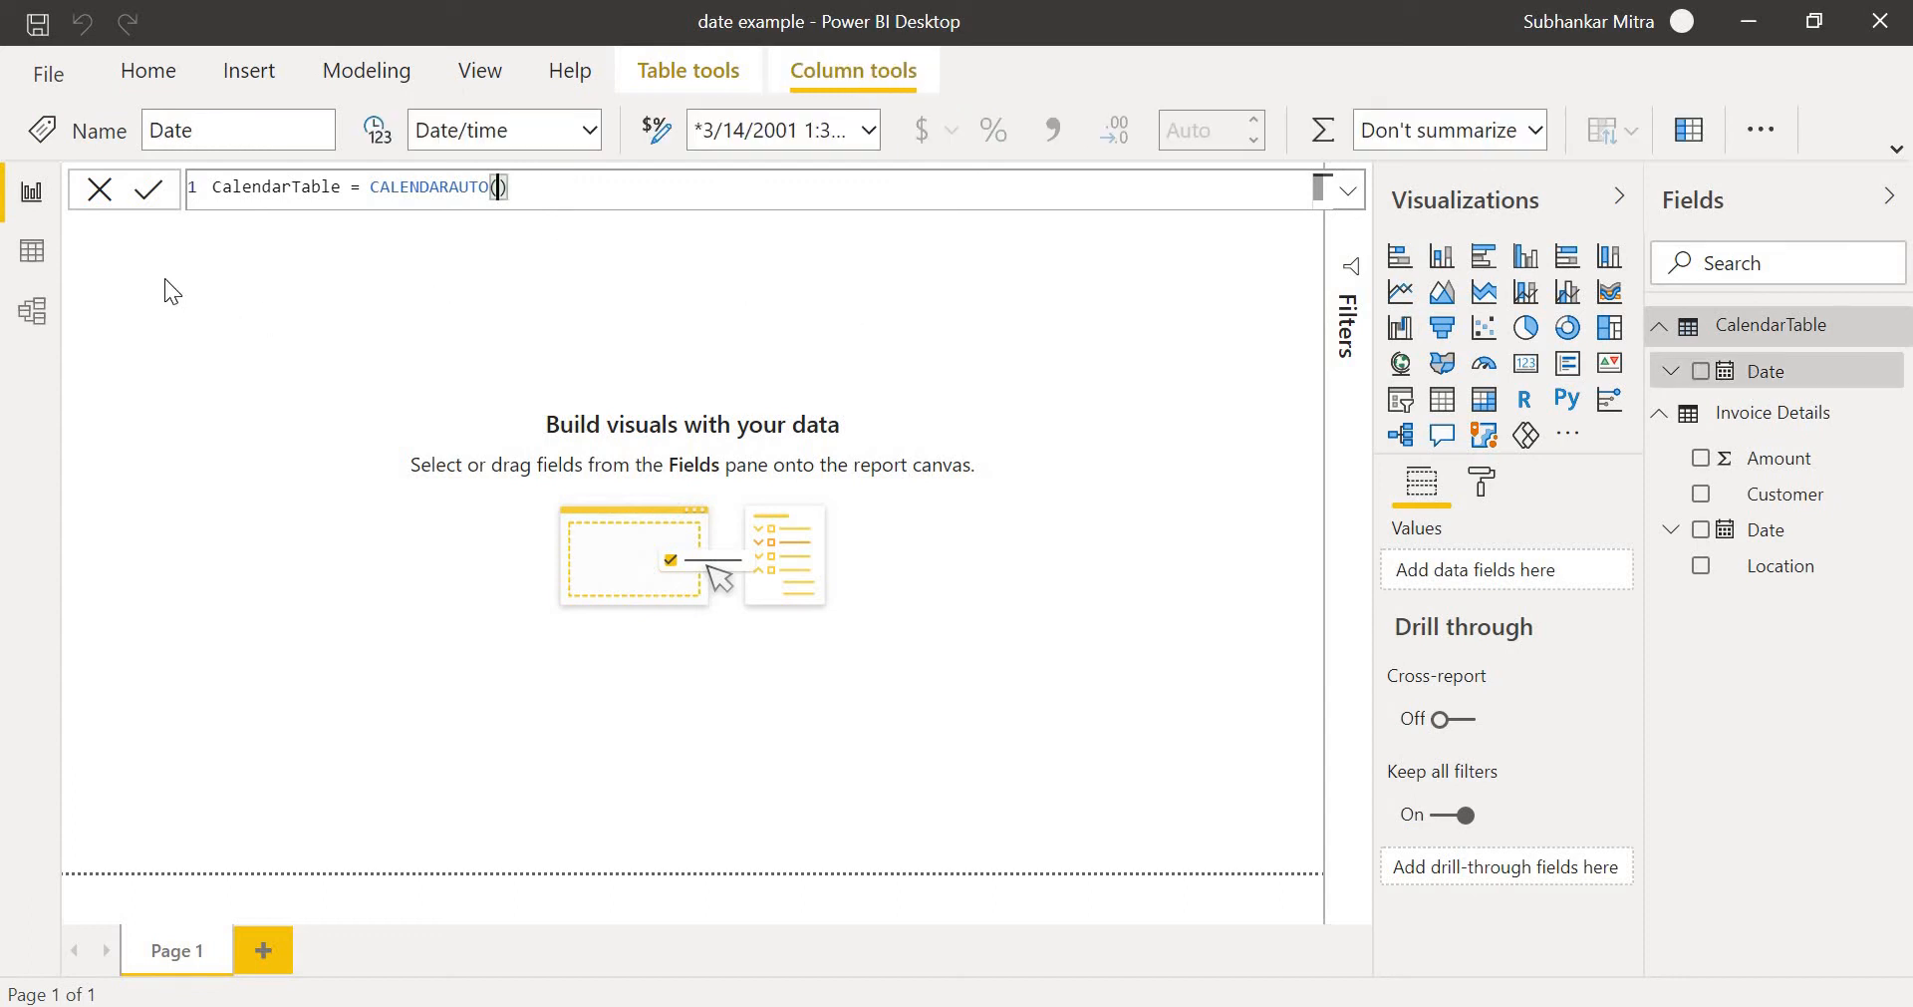
pyautogui.click(15, 271)
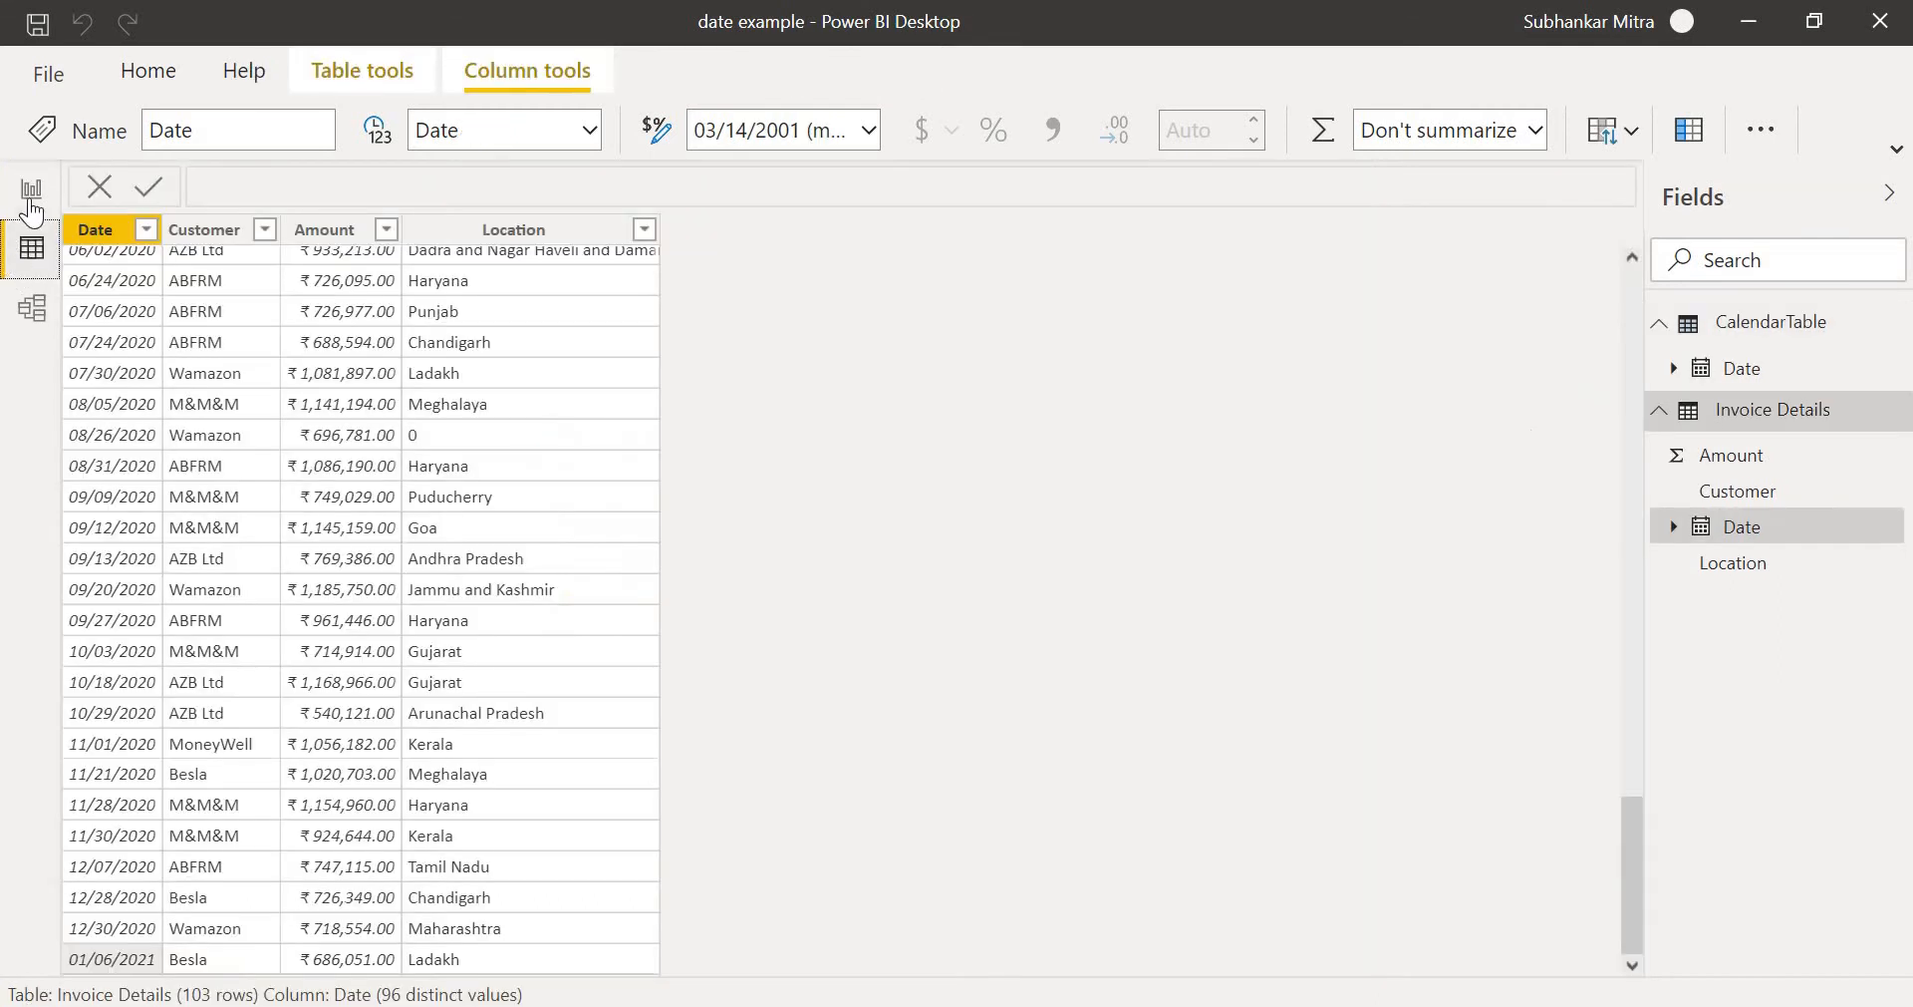
# Add a table visual to the report page with CalendarTable's Date, shown as plain dates instead of the date hierarchy.
pyautogui.click(30, 192)
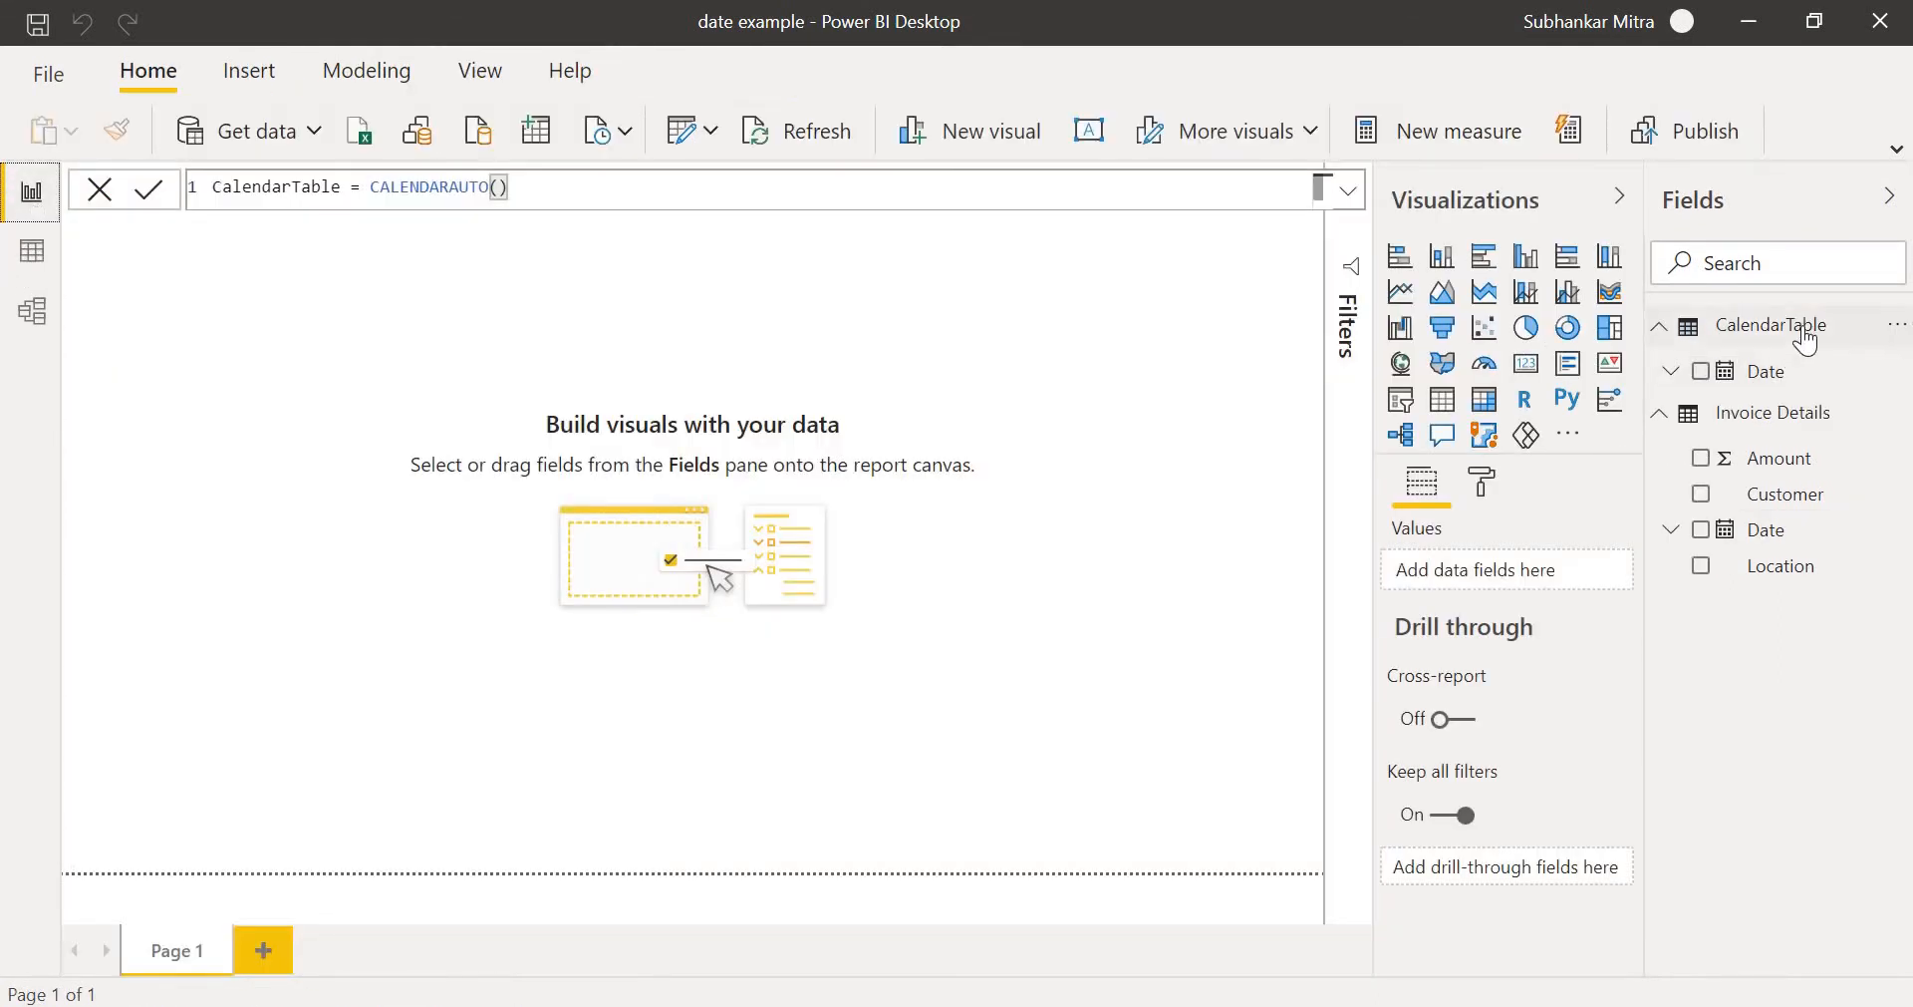
pyautogui.click(1764, 329)
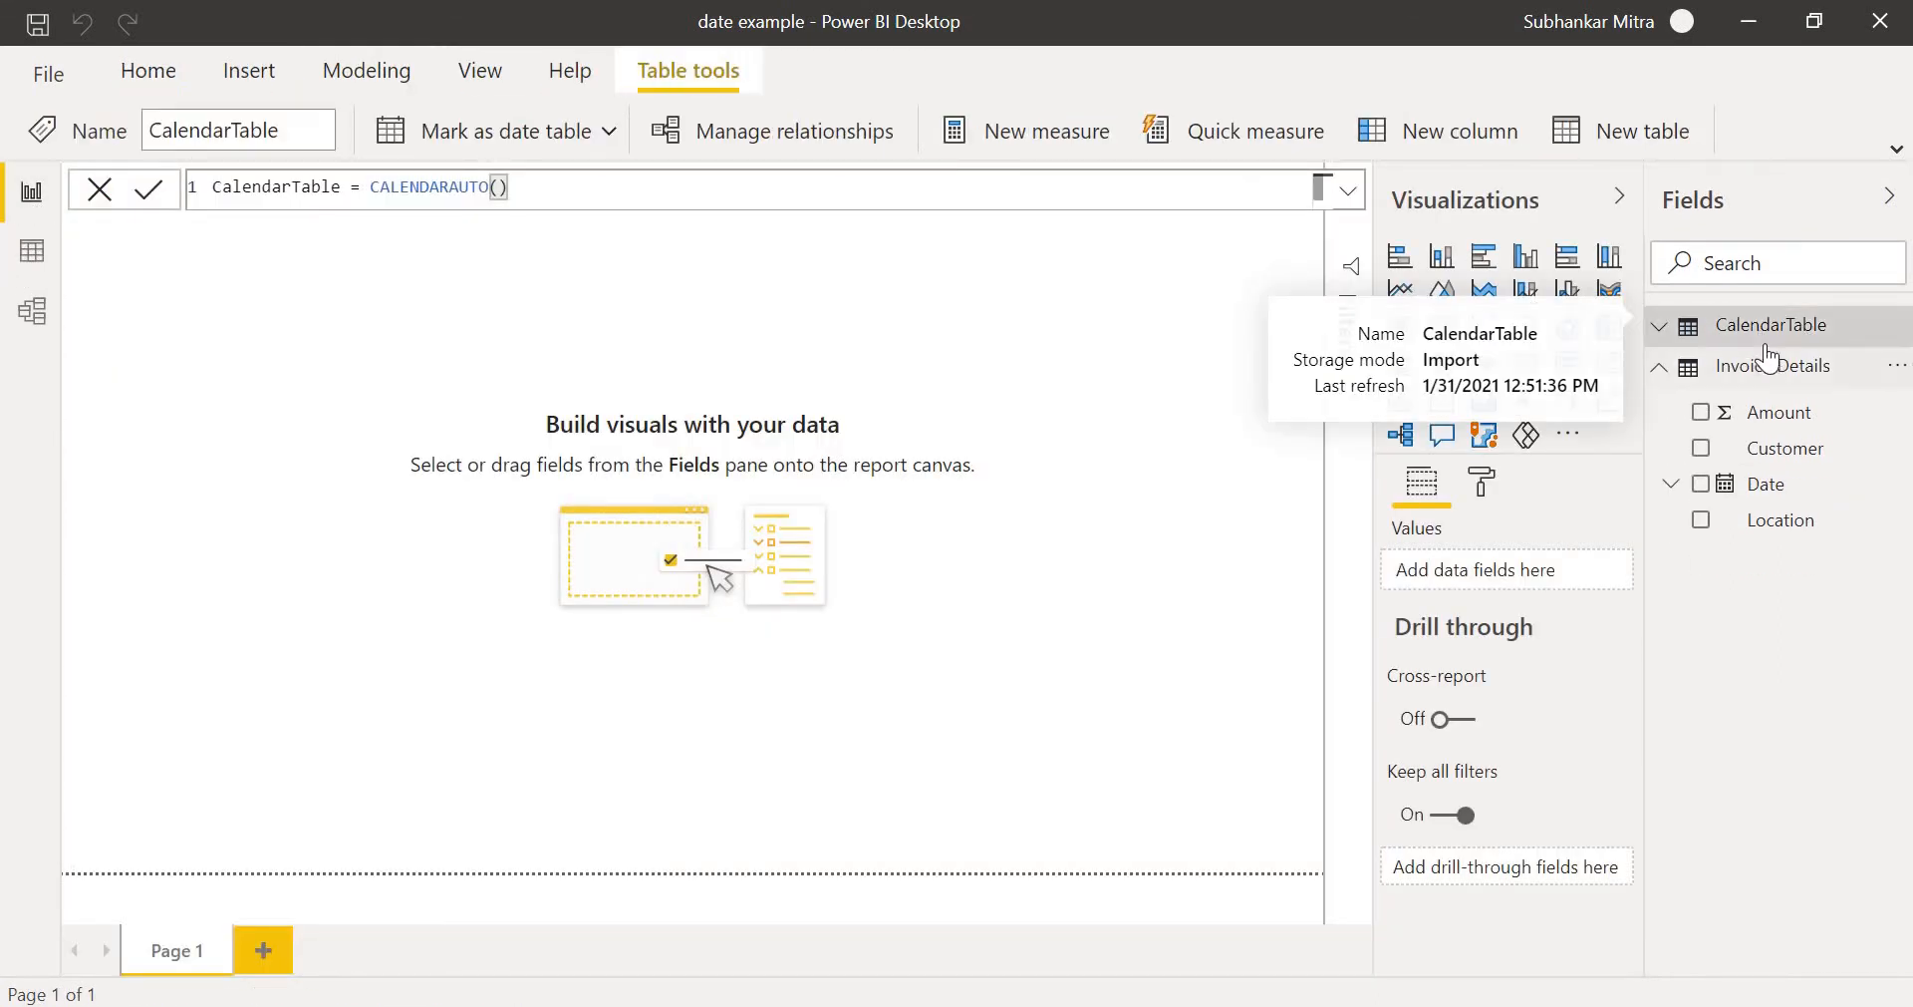
pyautogui.click(1764, 329)
pyautogui.moveTo(1759, 373); pyautogui.dragTo(295, 303)
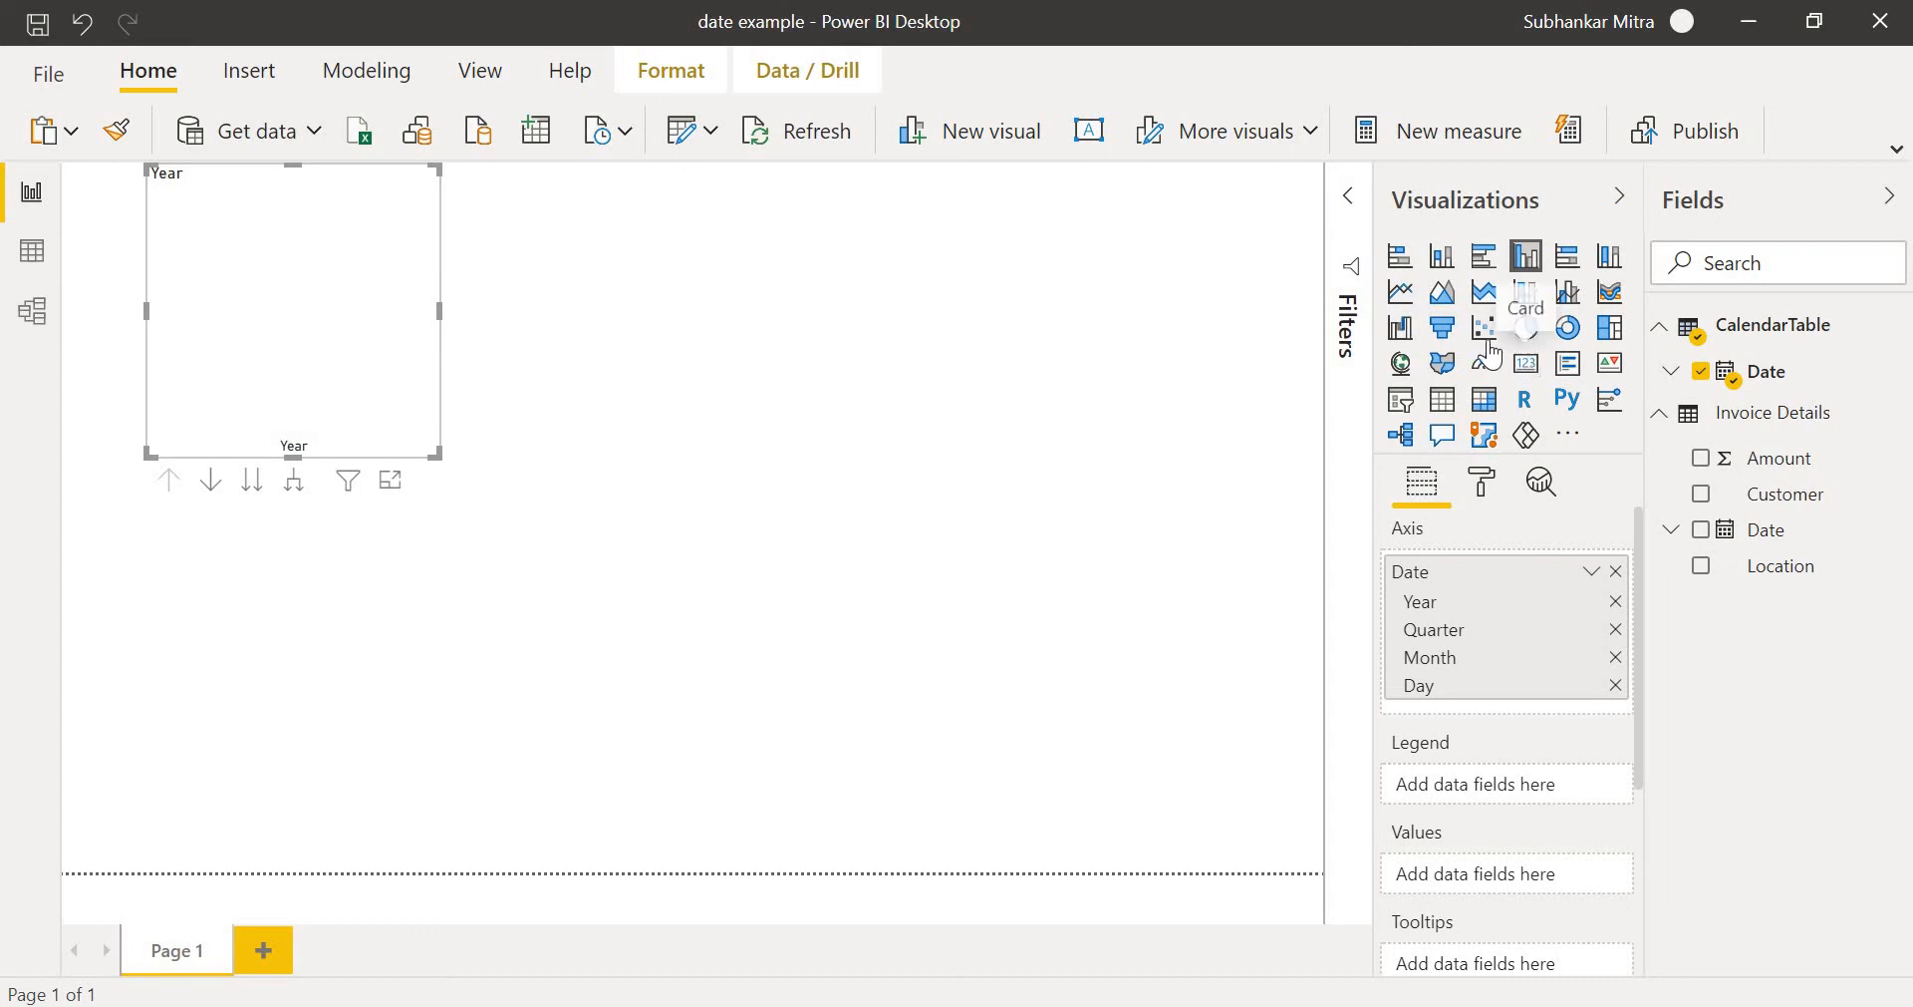
pyautogui.click(1448, 401)
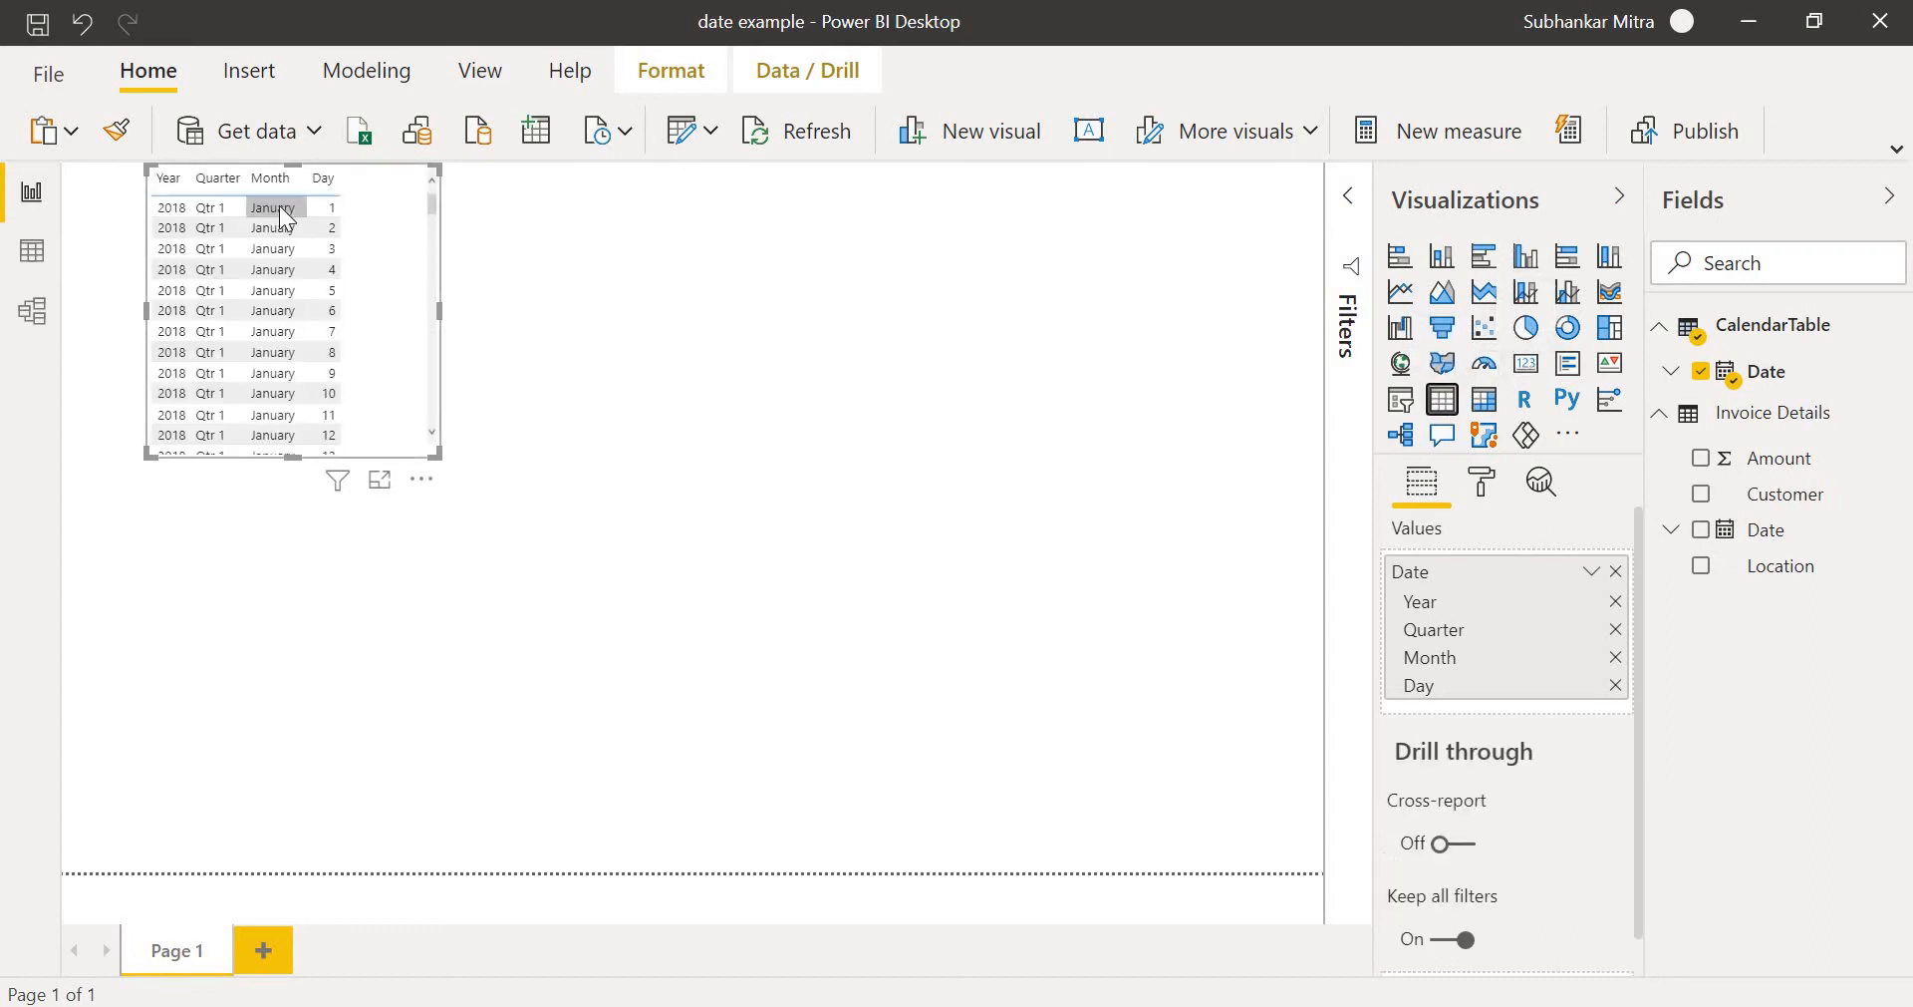
pyautogui.click(1592, 571)
pyautogui.click(1635, 728)
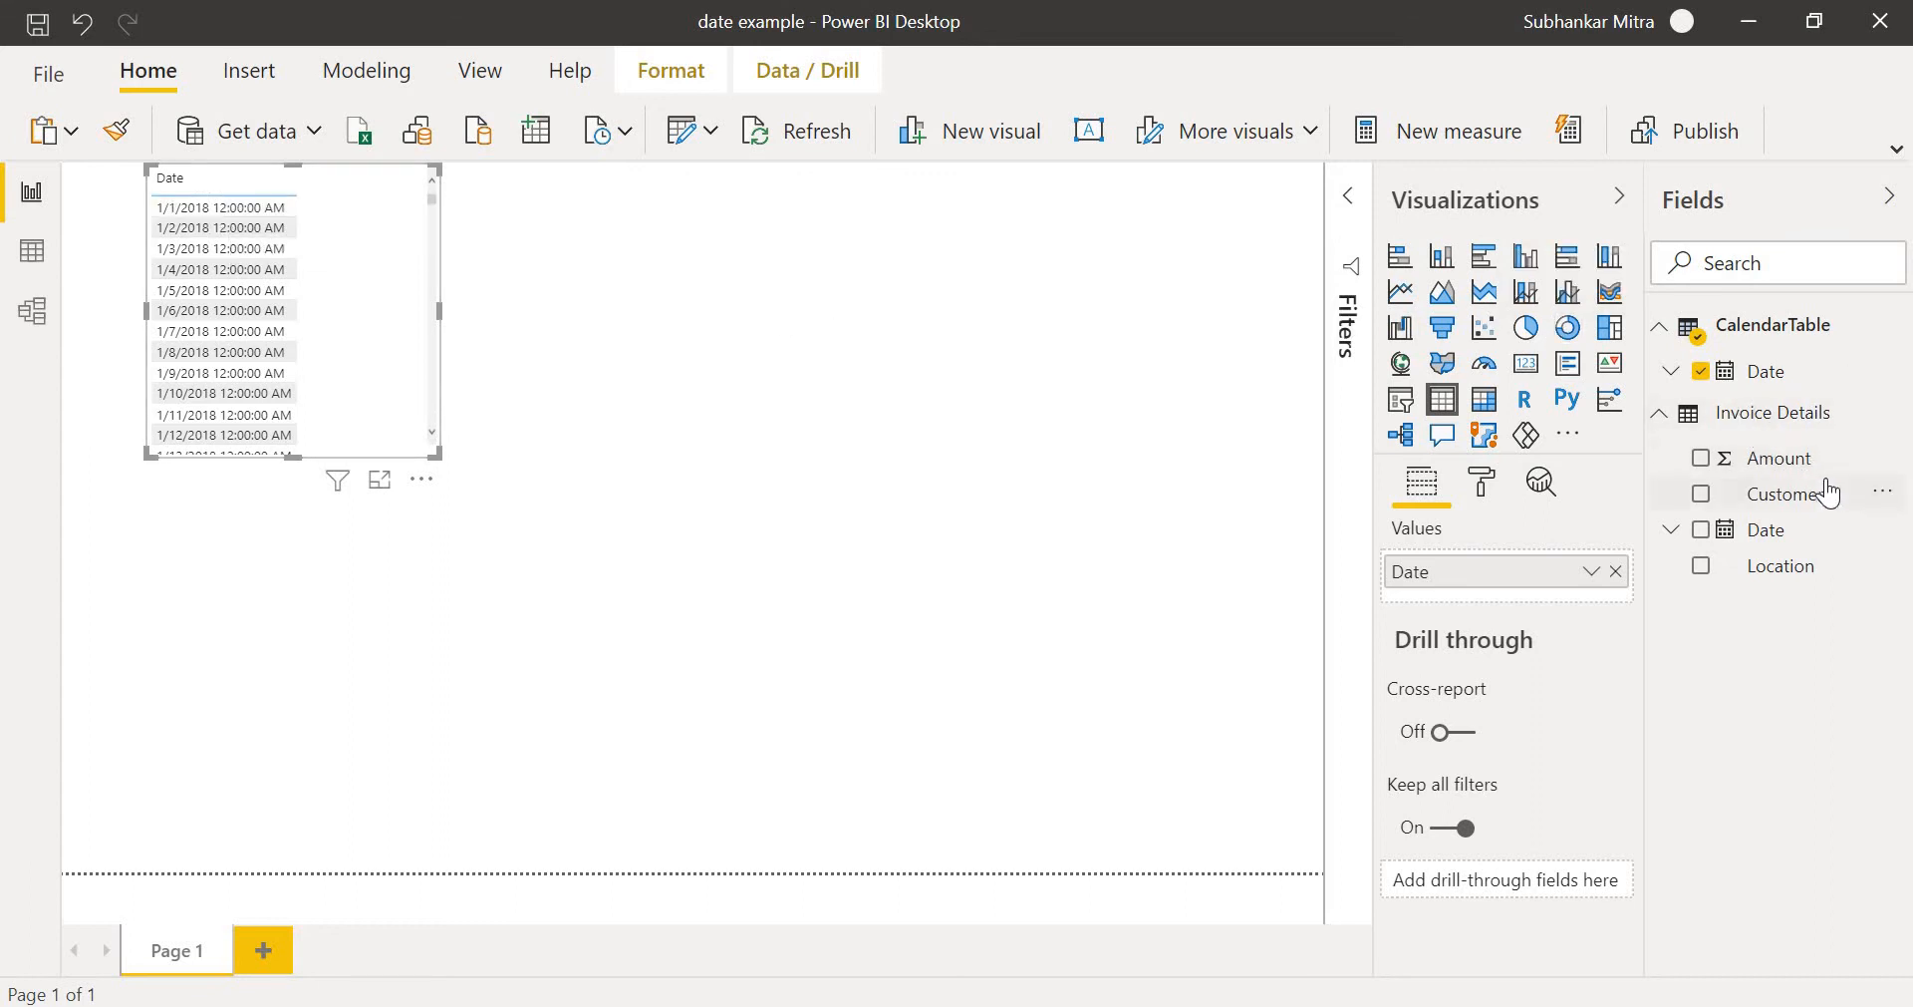
# Add a second table visual to the report page with Invoice Details' Date, shown as plain dates instead of the date hierarchy.
pyautogui.moveTo(1778, 543); pyautogui.dragTo(742, 202)
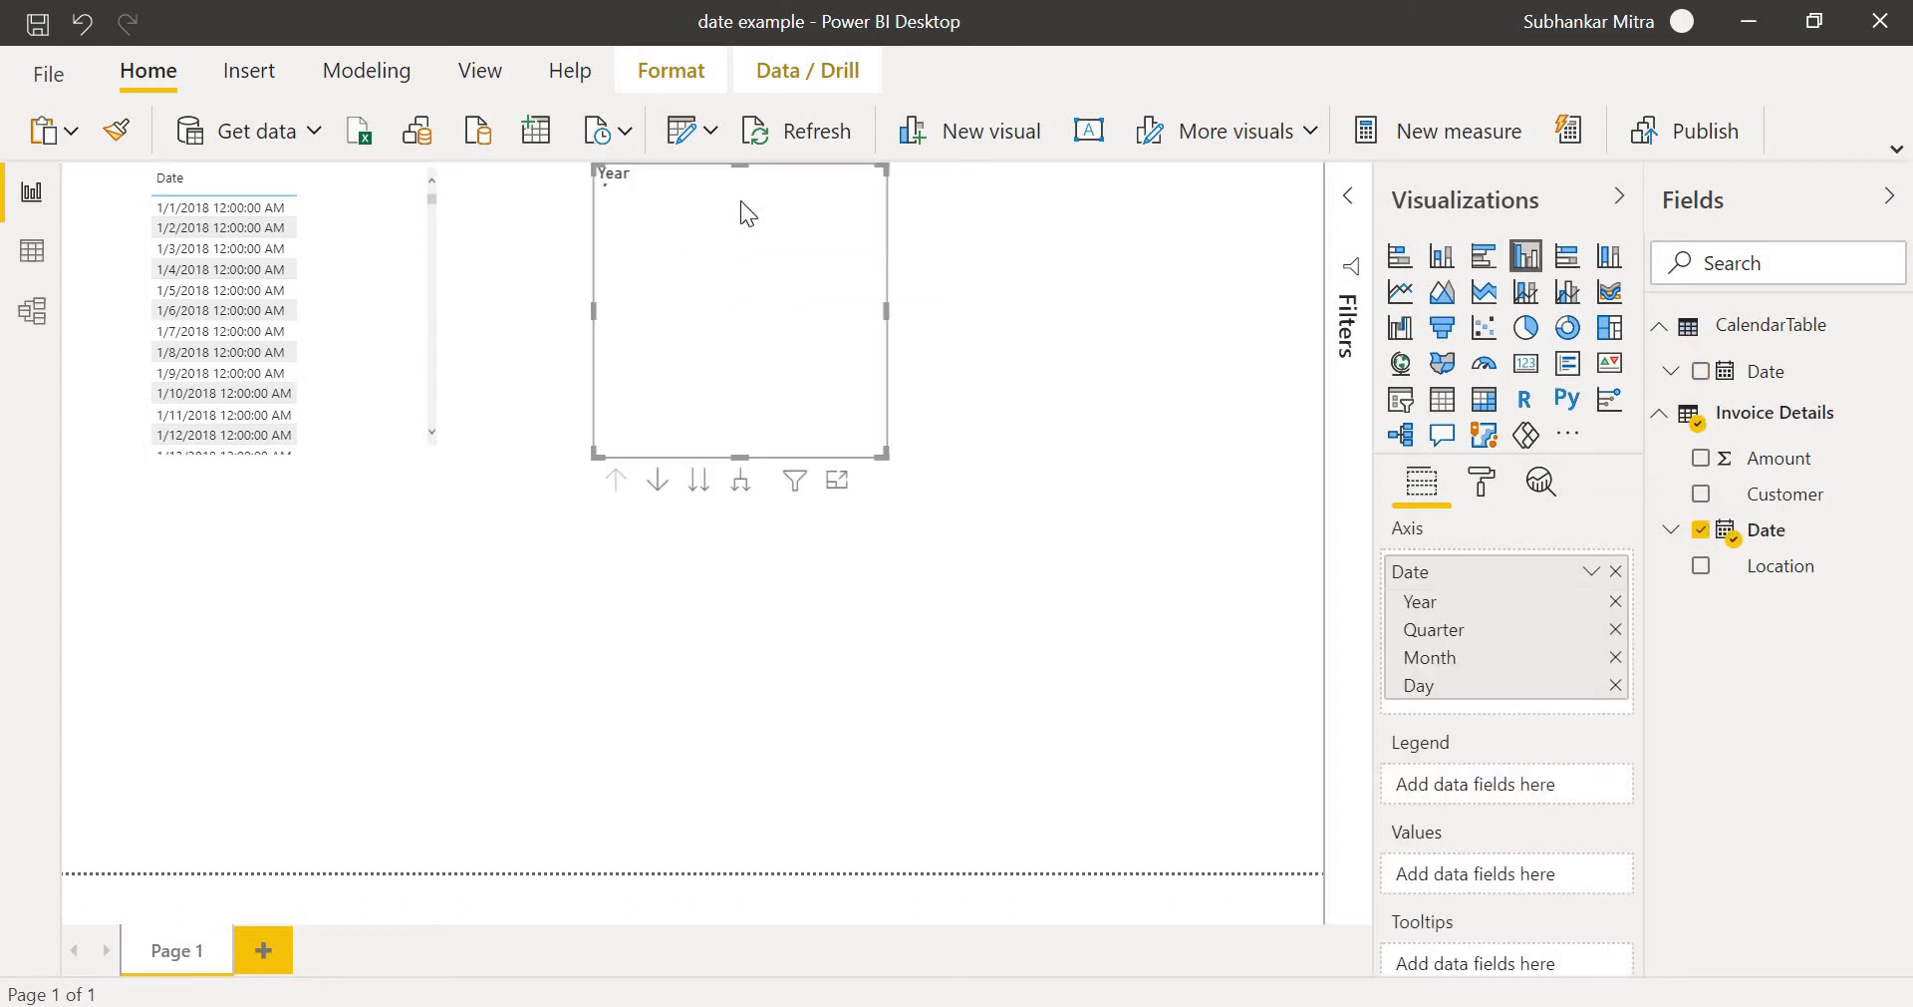
pyautogui.click(1452, 401)
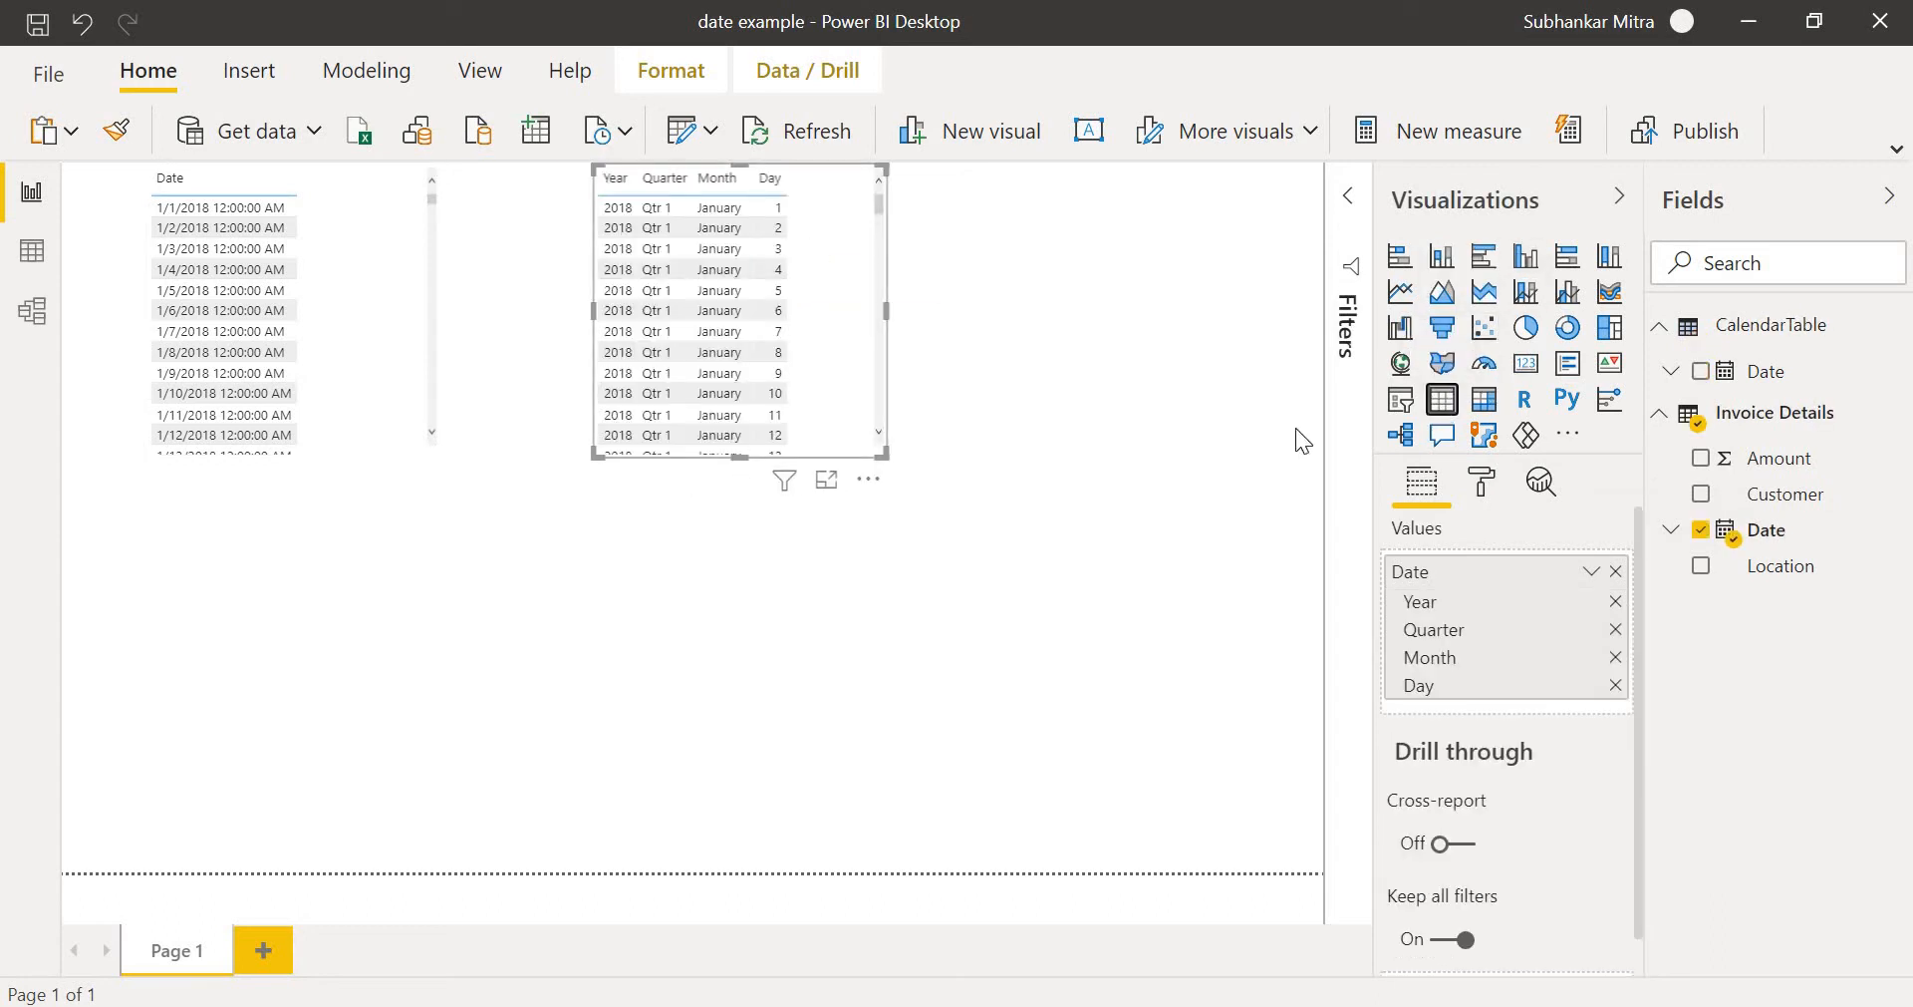
pyautogui.click(1592, 571)
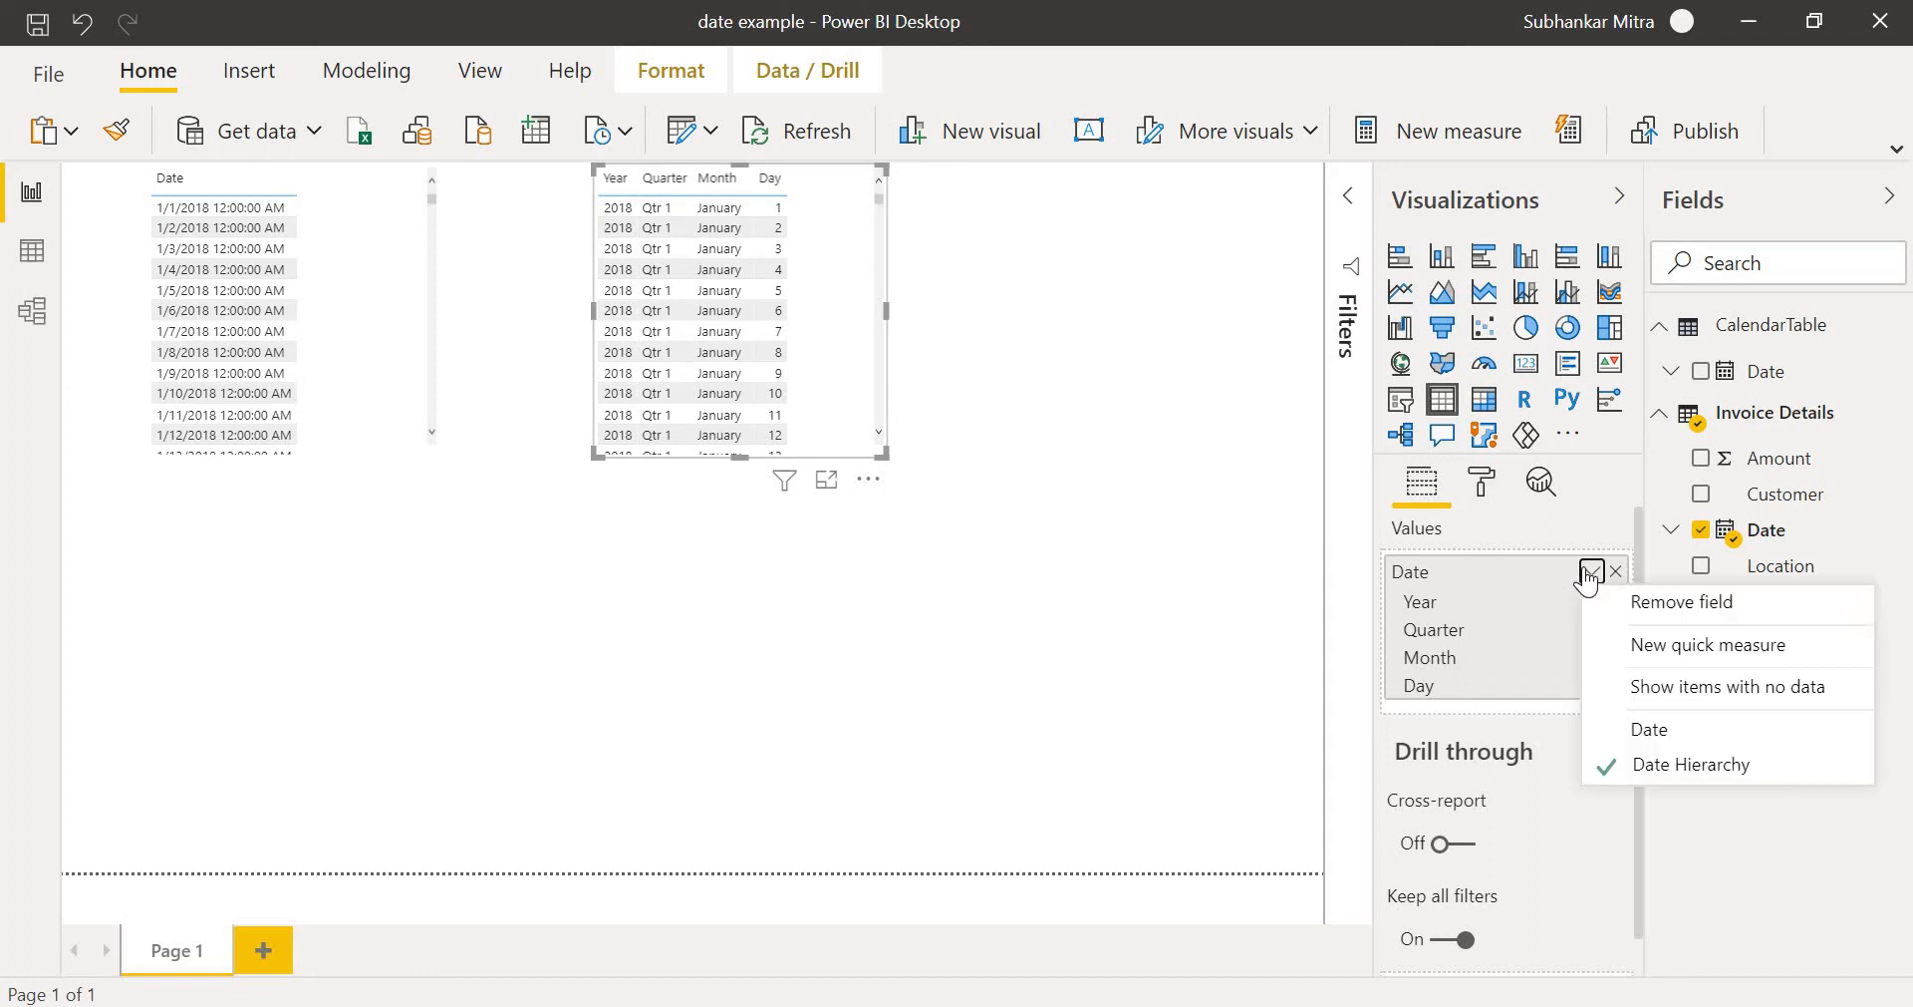
pyautogui.click(1611, 731)
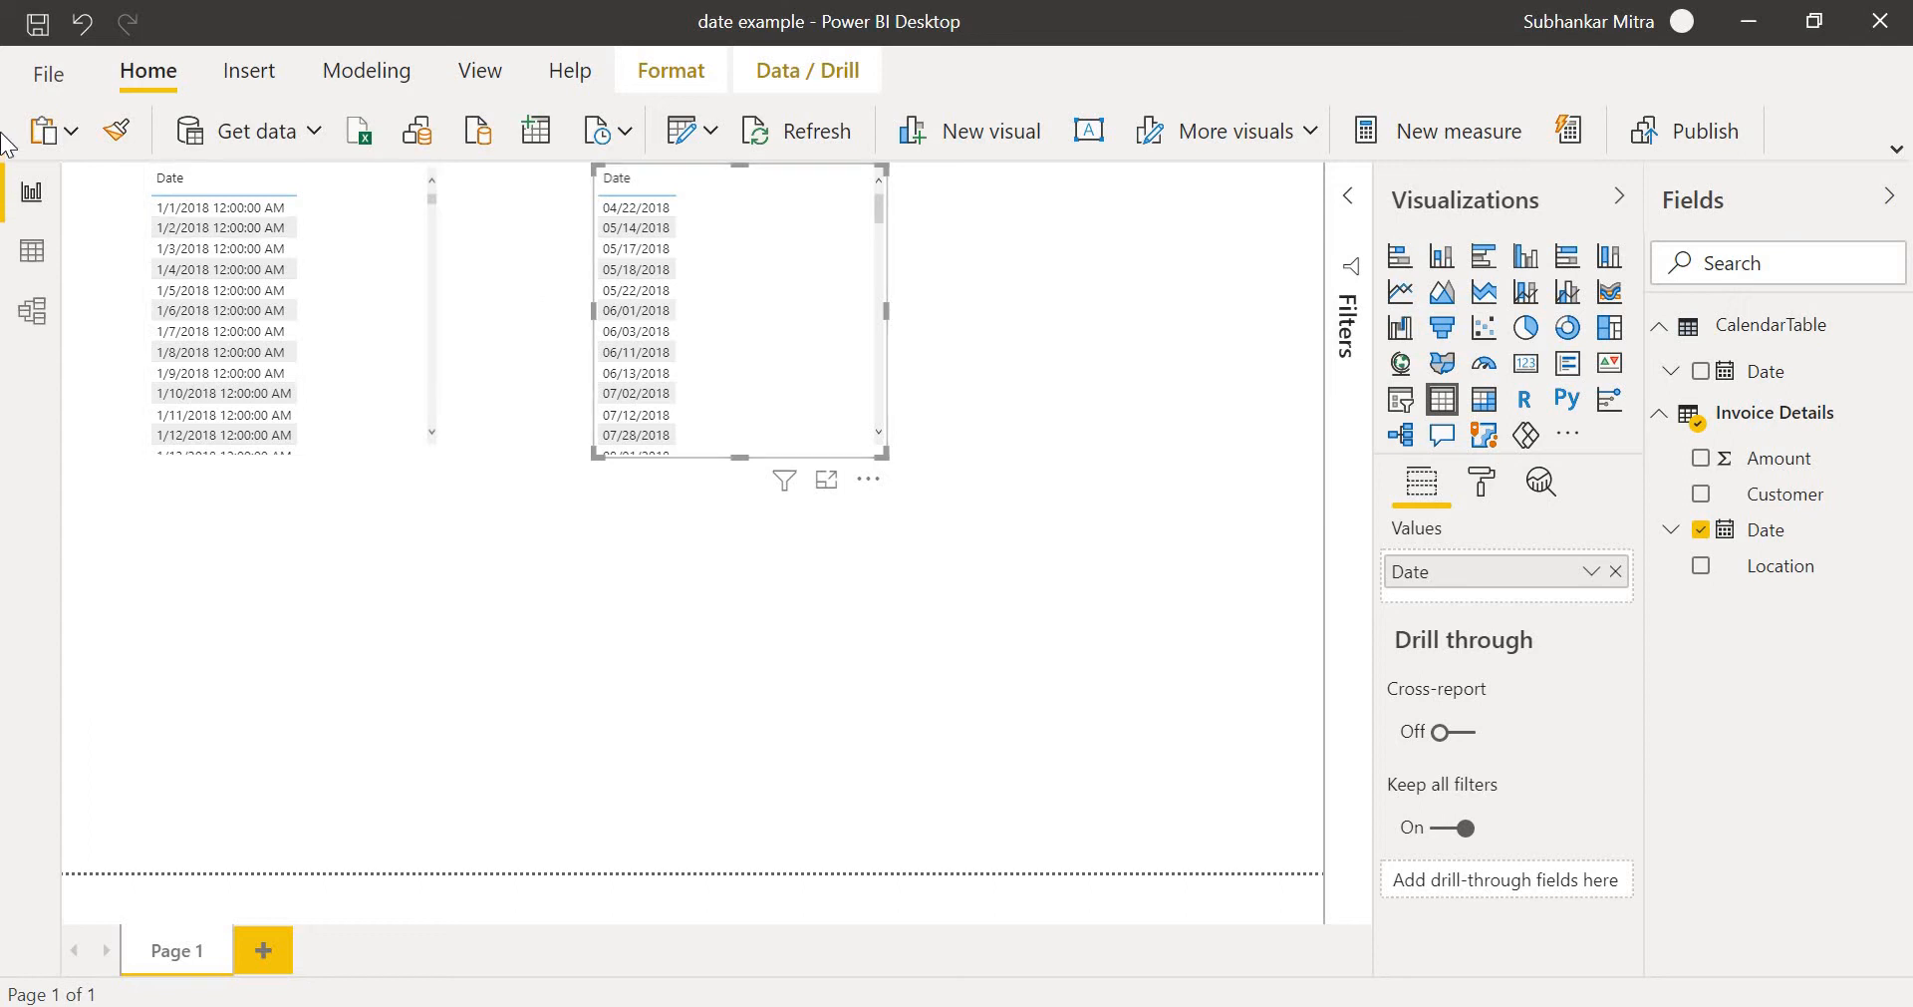
# Set the fiscal year end month to 9 in CalendarTable's CALENDARAUTO formula and commit it.
pyautogui.click(40, 273)
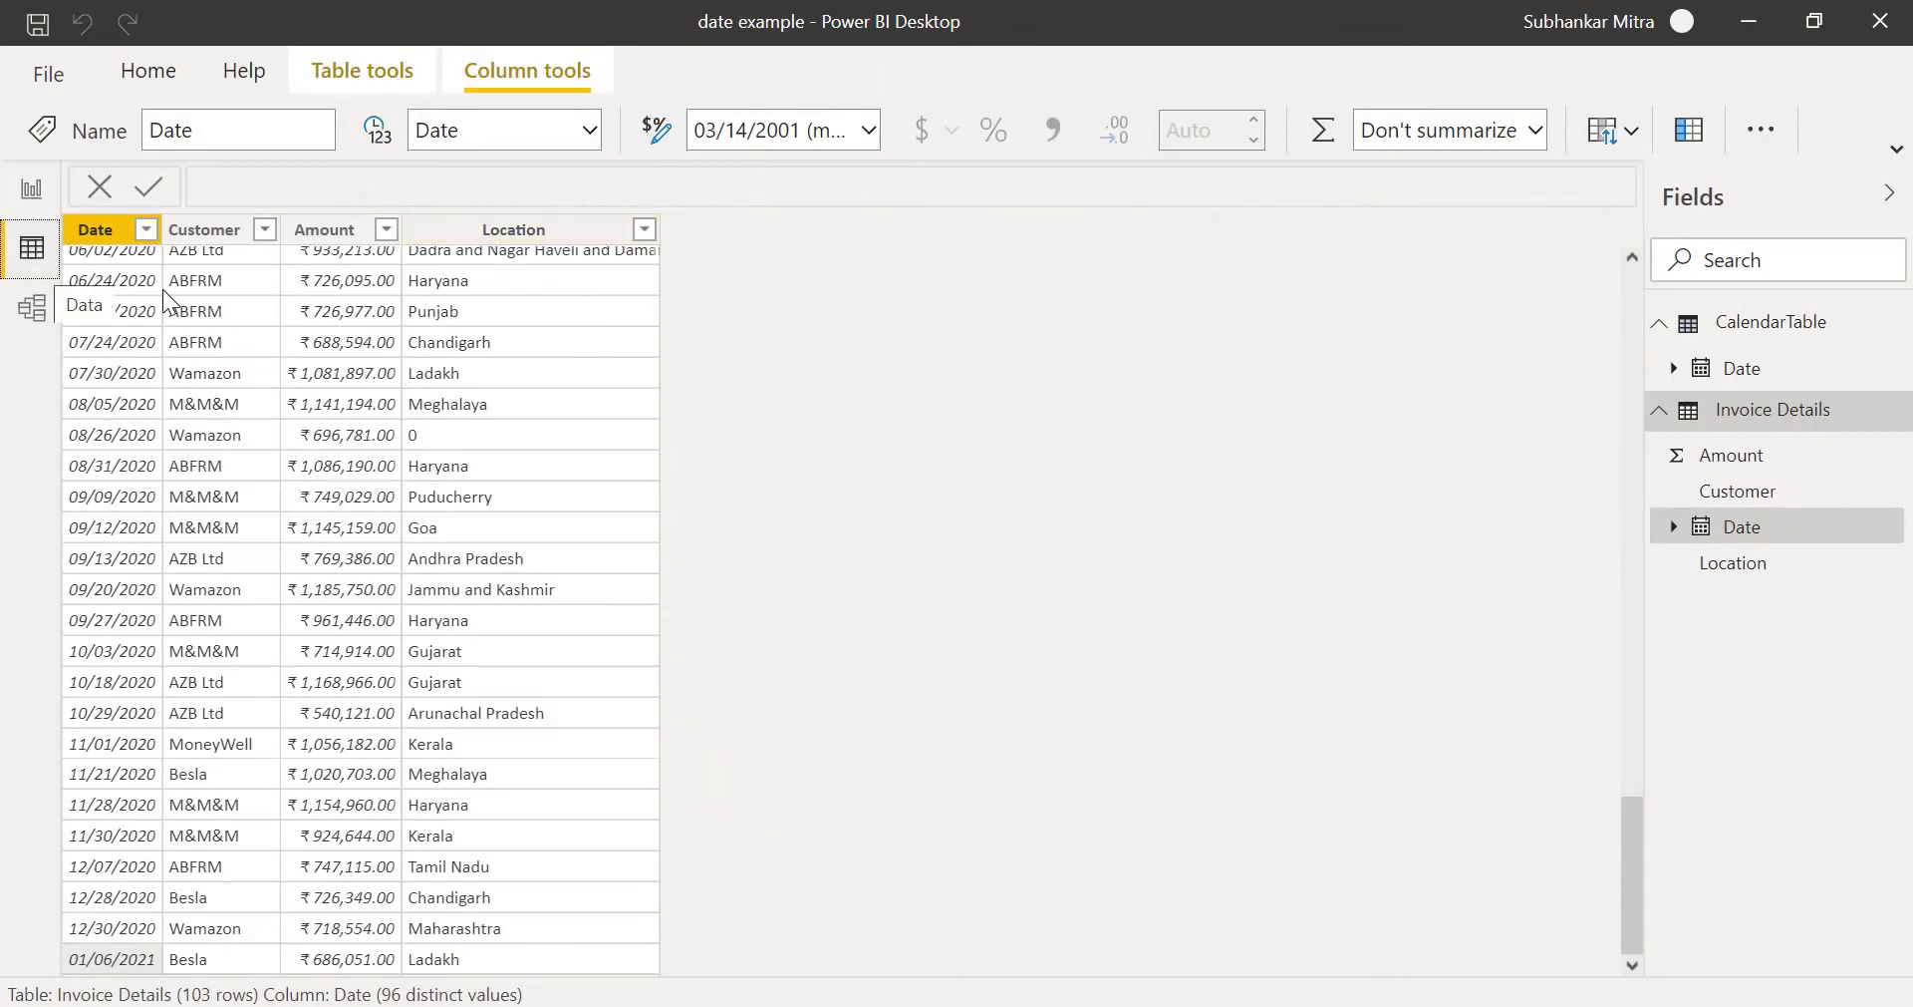
pyautogui.click(48, 207)
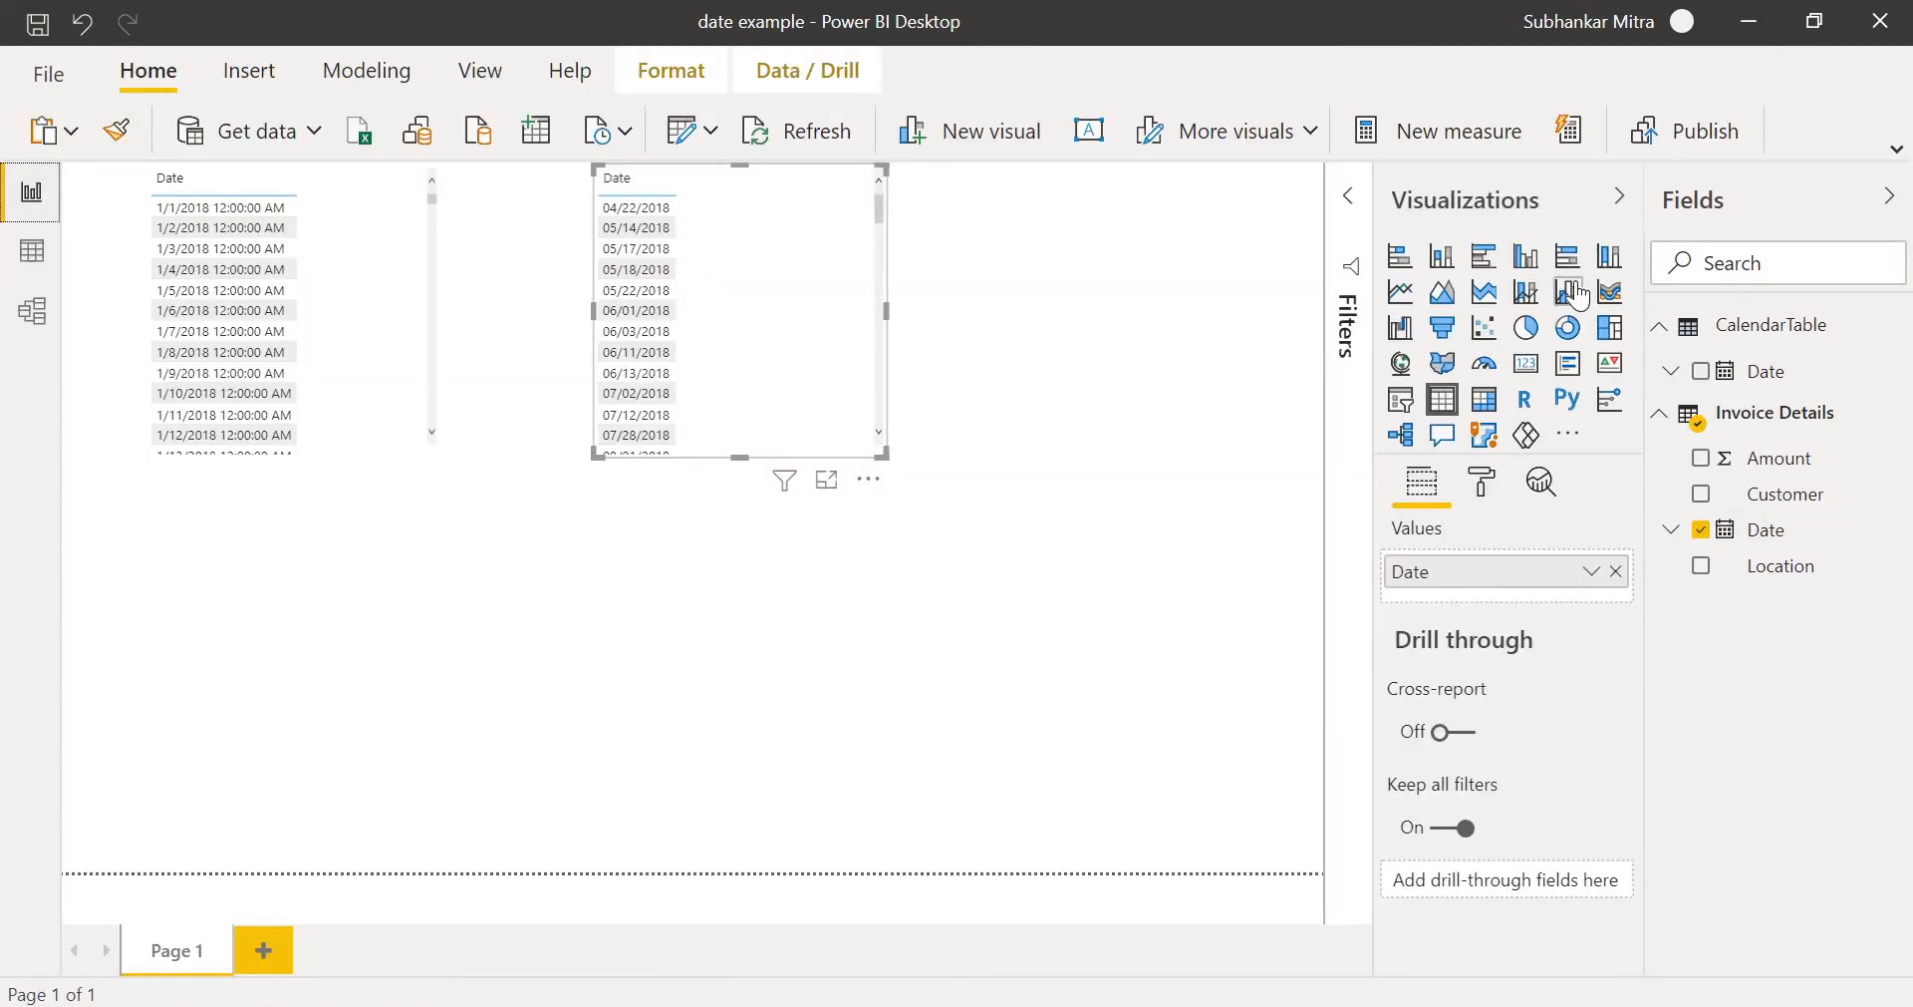
pyautogui.click(1802, 339)
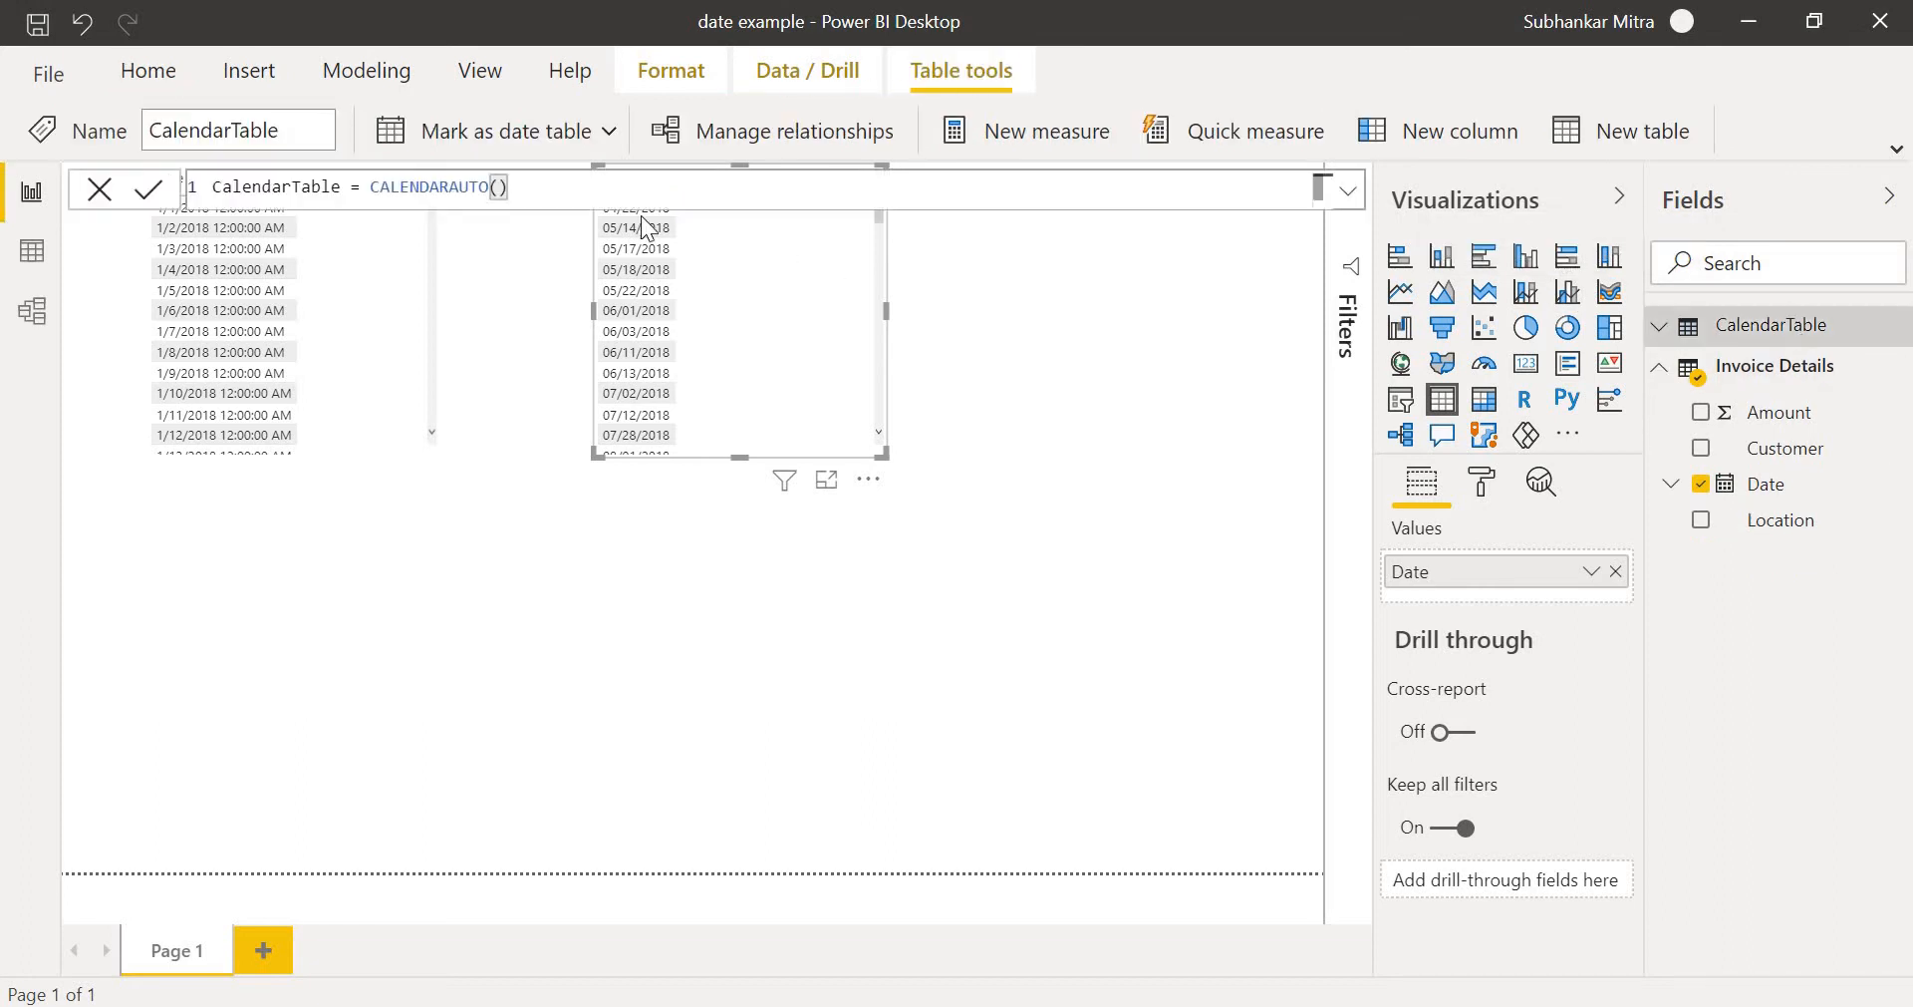
pyautogui.click(501, 187)
pyautogui.write('9')
pyautogui.press('Return')
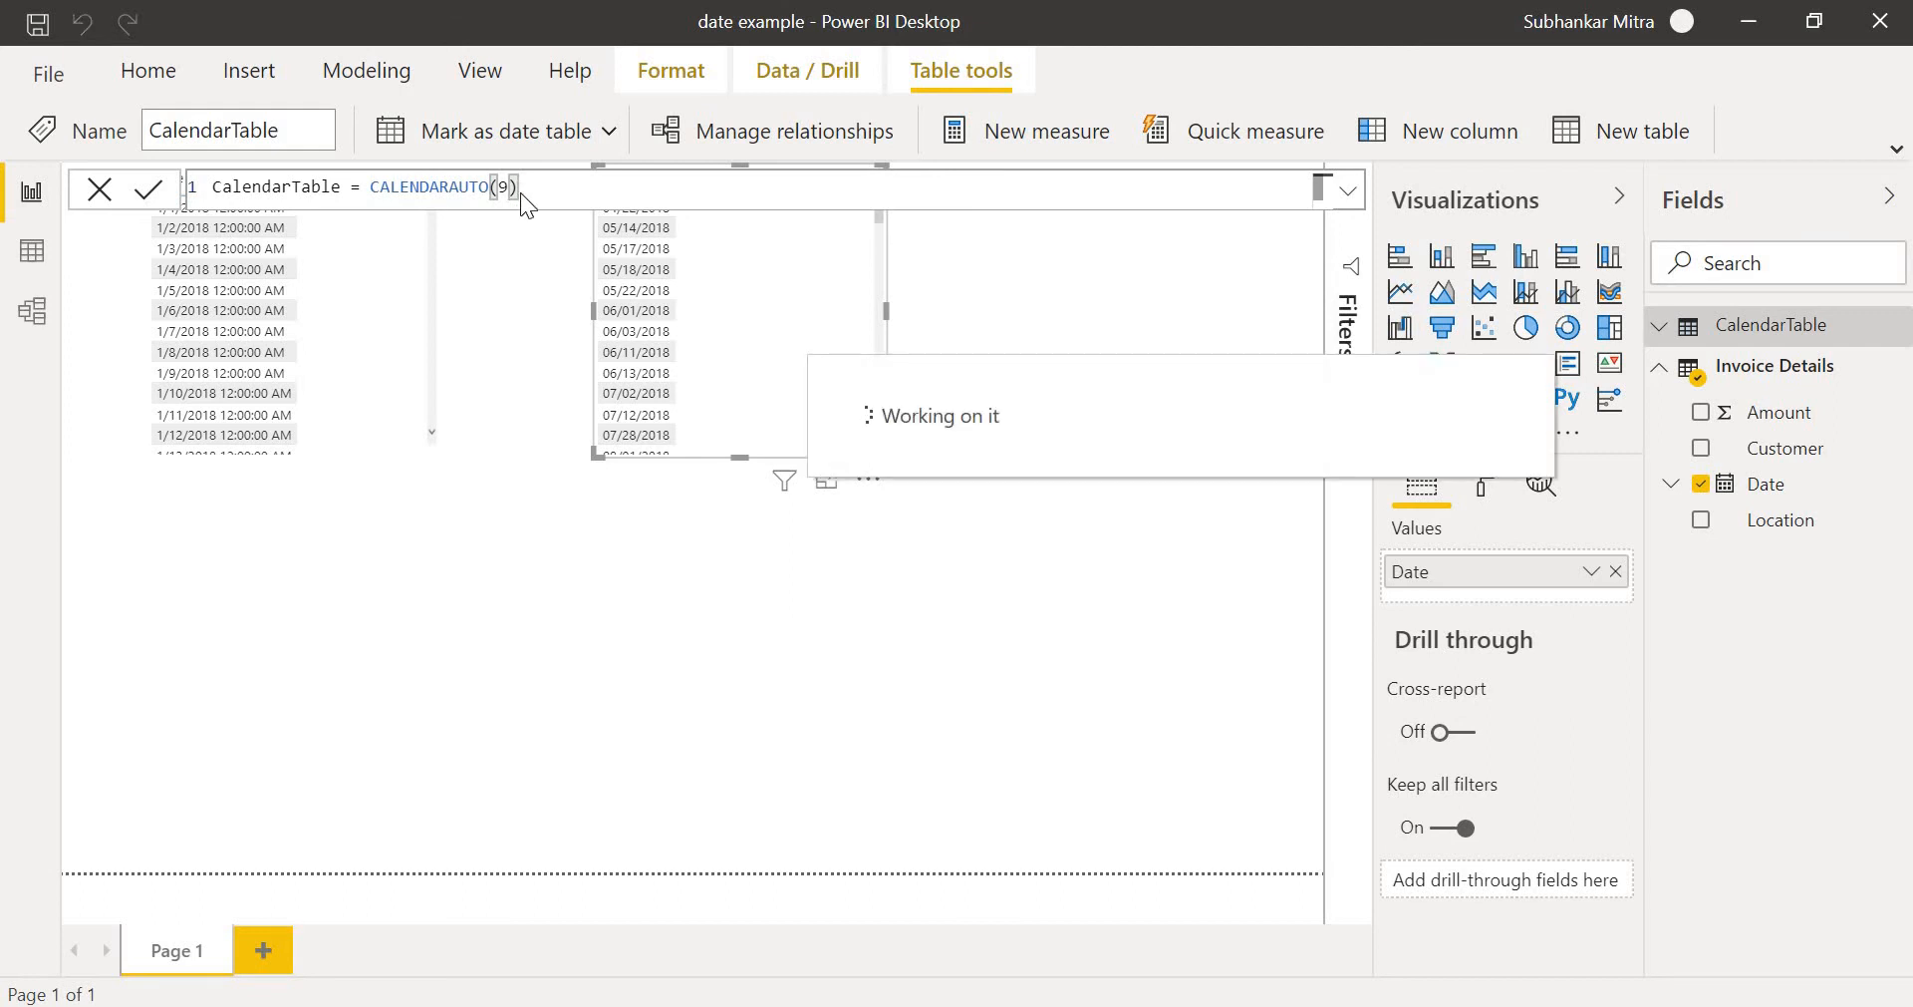
# Examine the CalendarTable rows in the data view from the first date to the last, and return to the report.
pyautogui.click(14, 255)
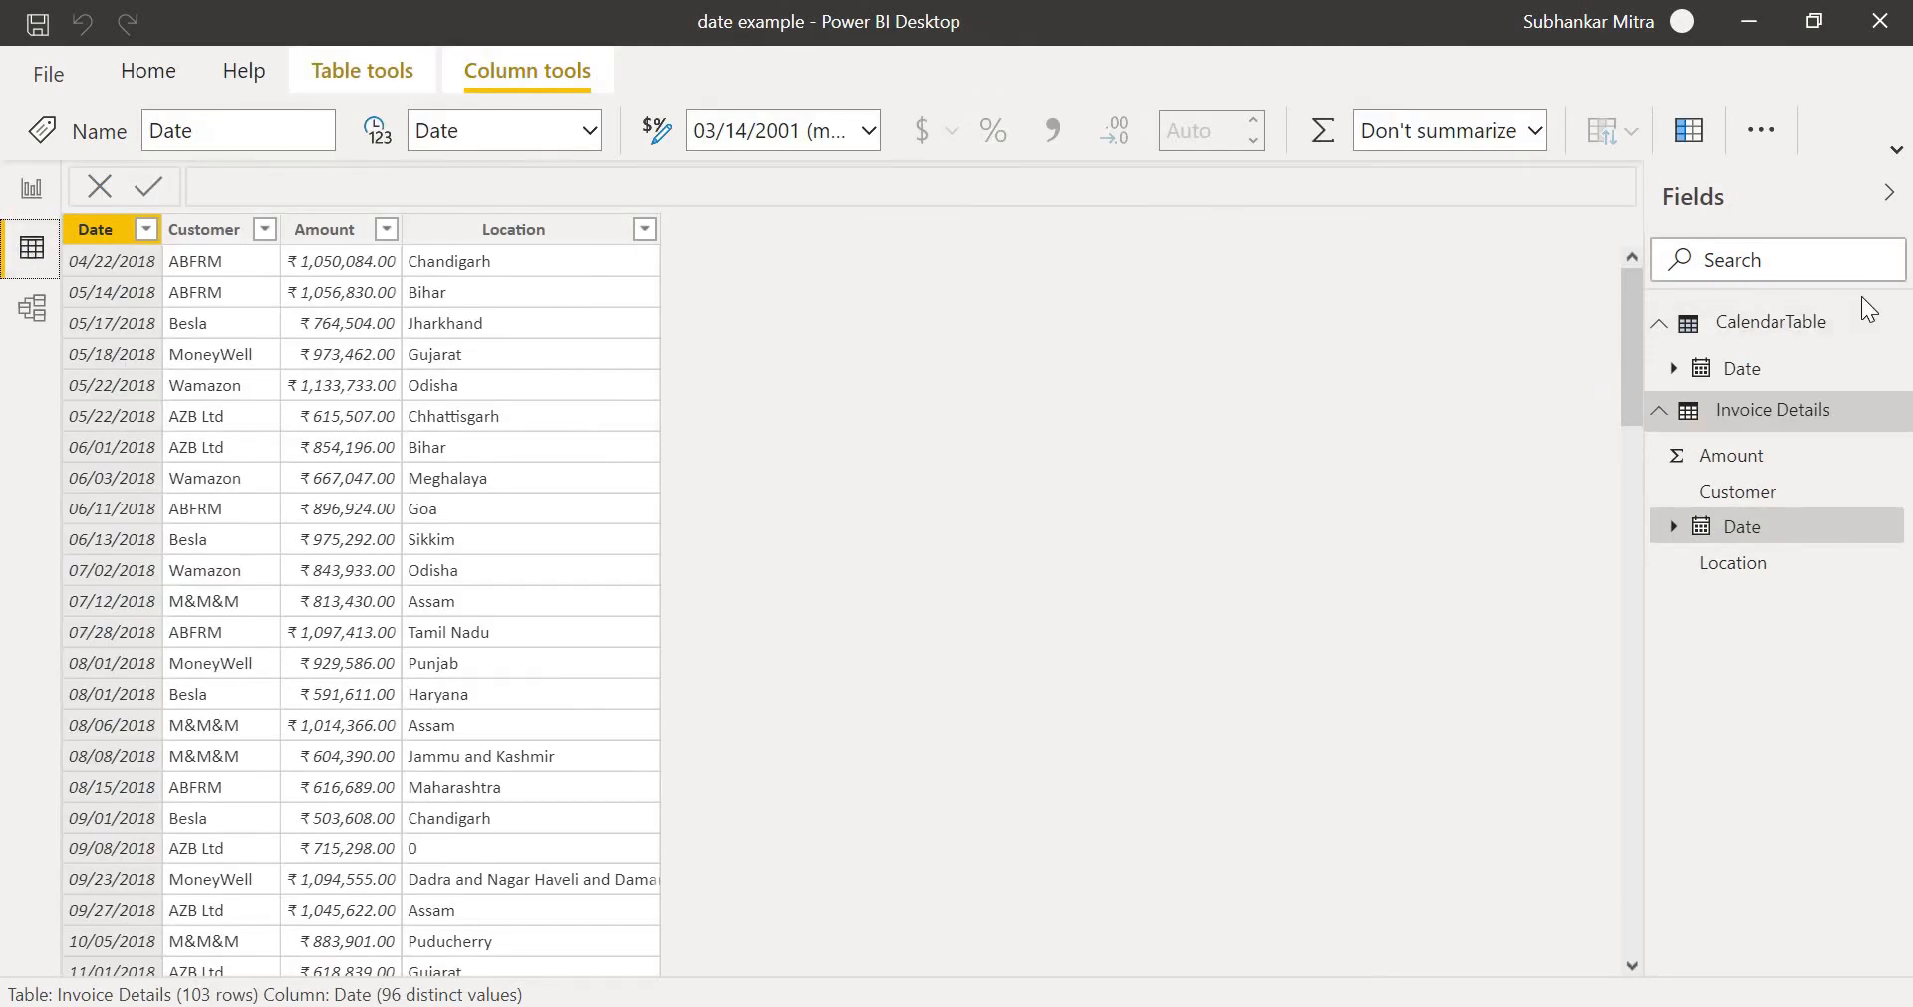
pyautogui.click(1742, 373)
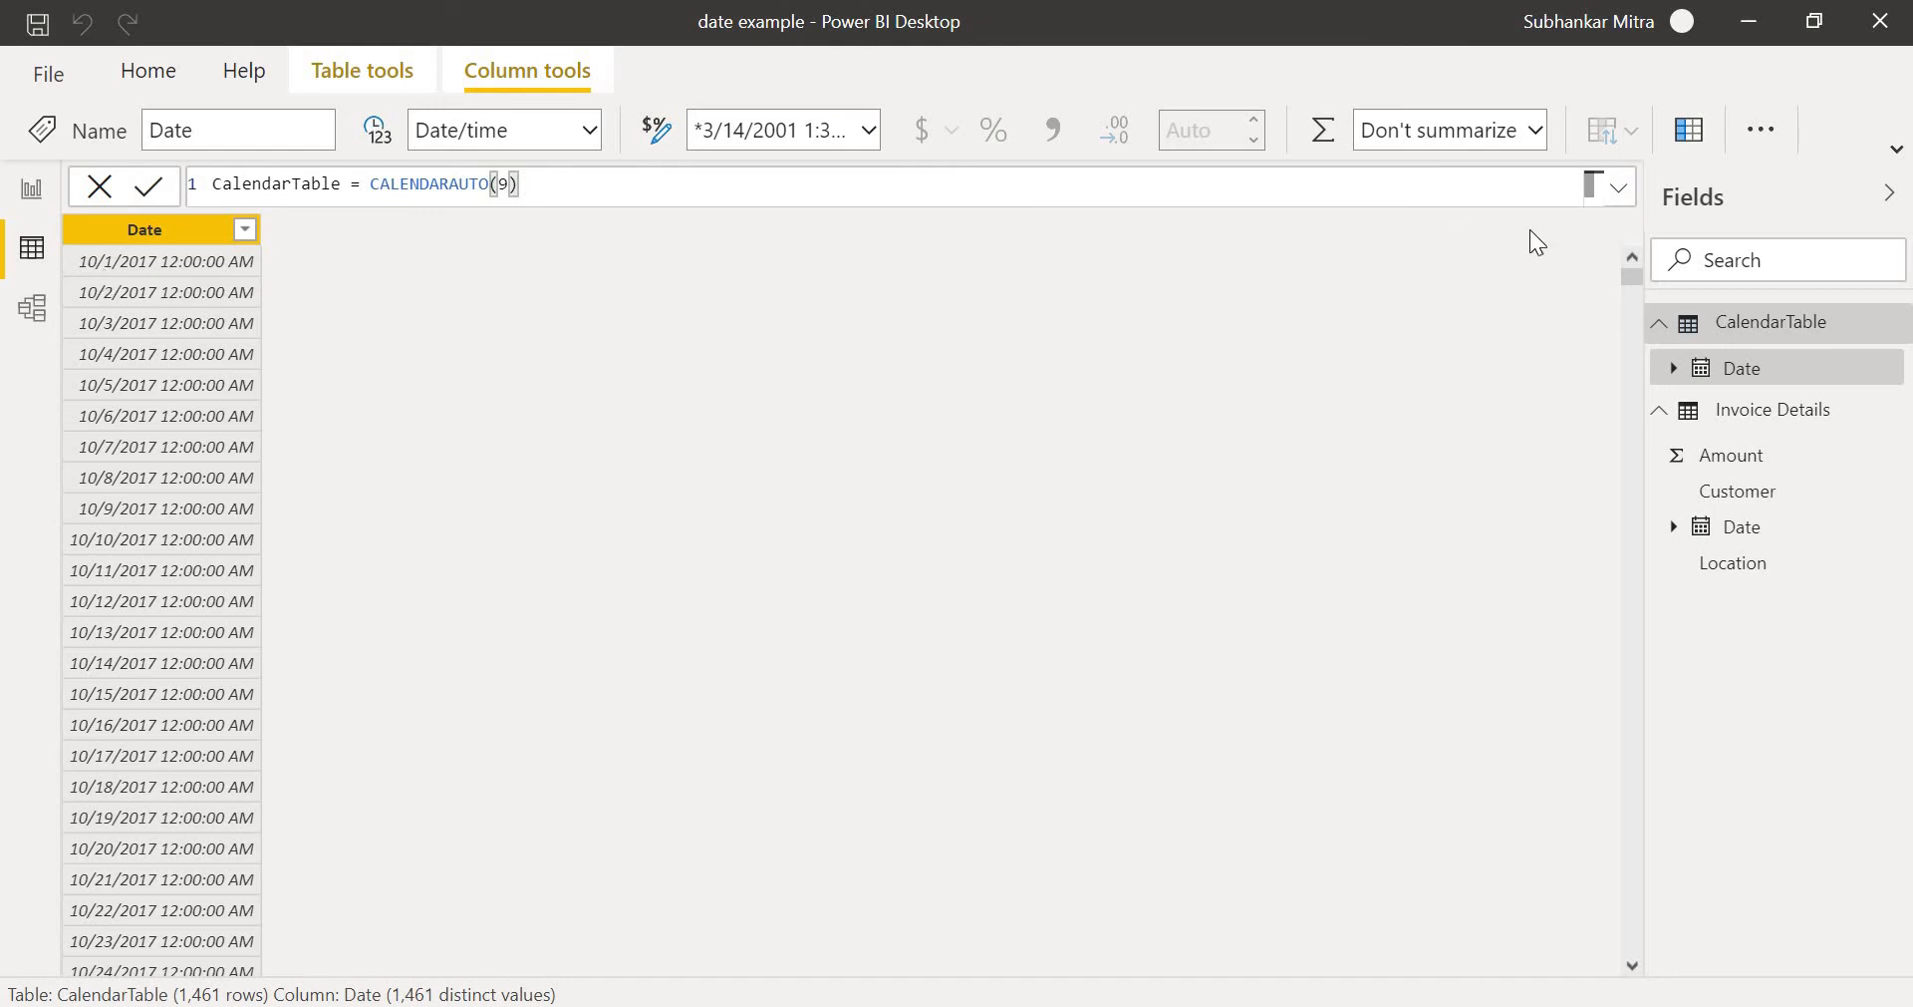
pyautogui.moveTo(1634, 283); pyautogui.dragTo(274, 994)
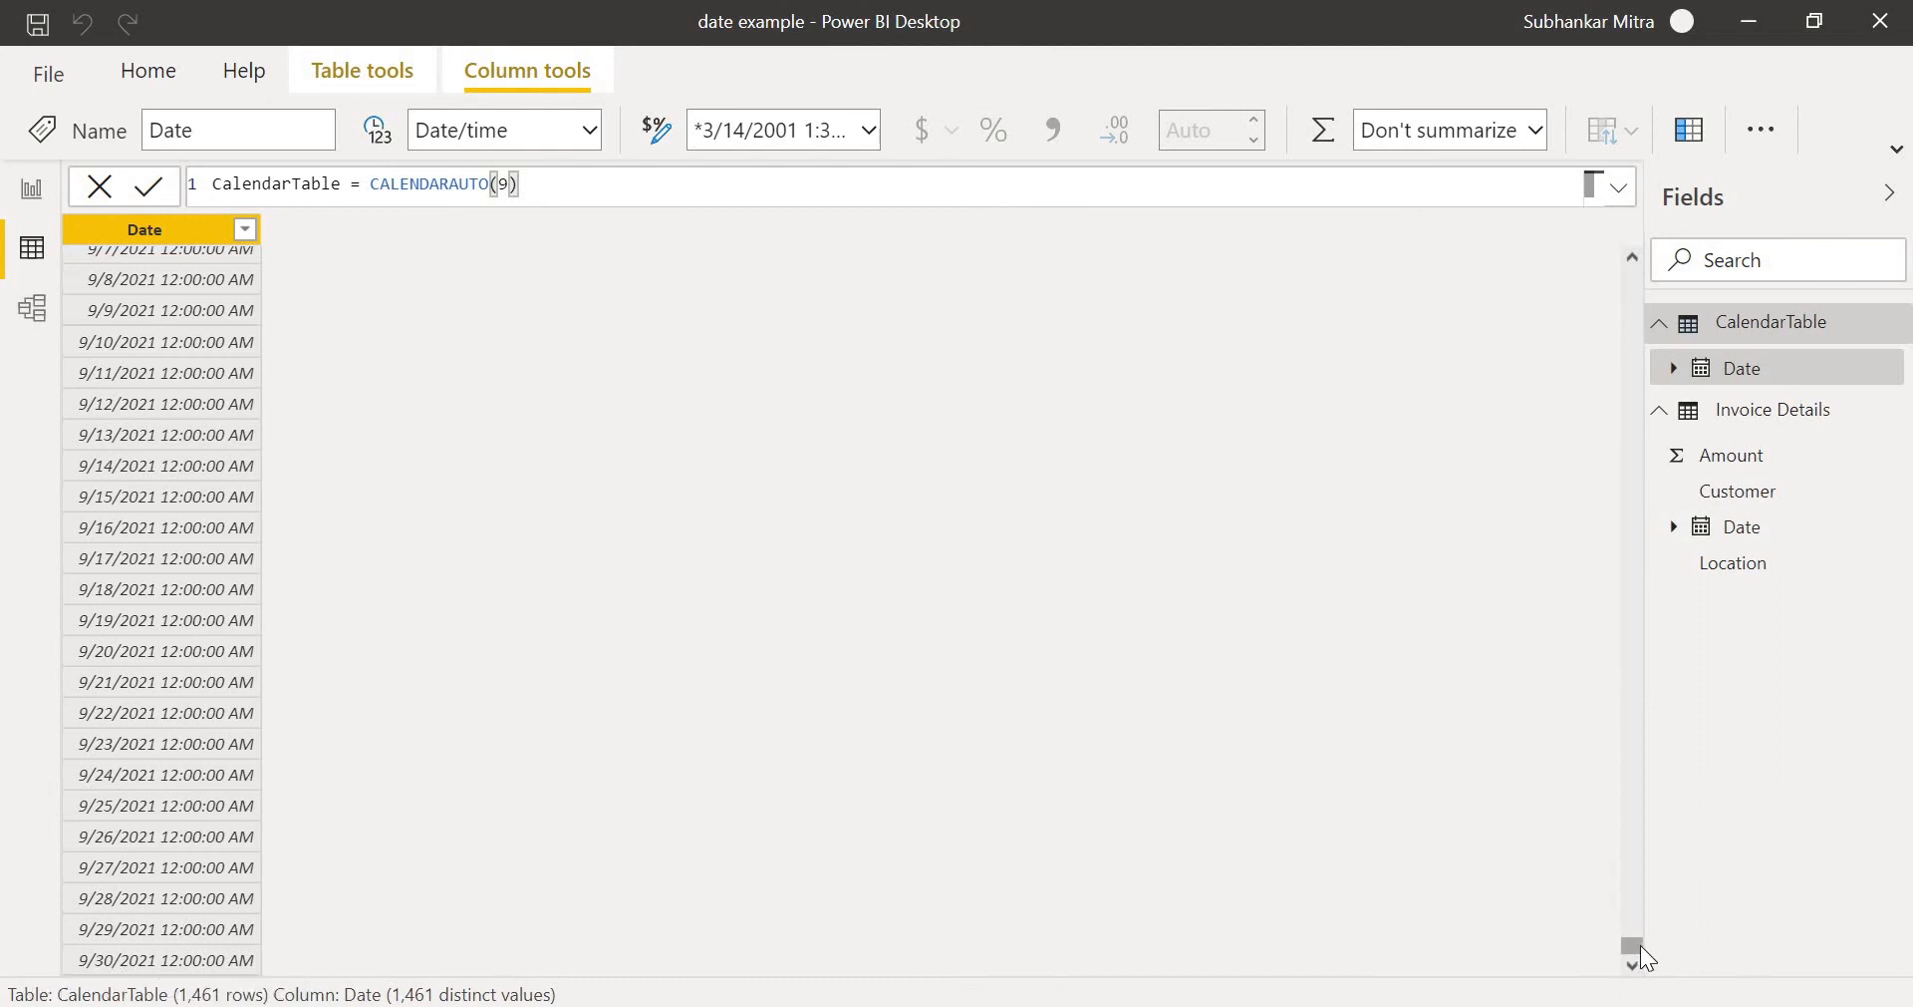
pyautogui.moveTo(1640, 944); pyautogui.dragTo(1598, 257)
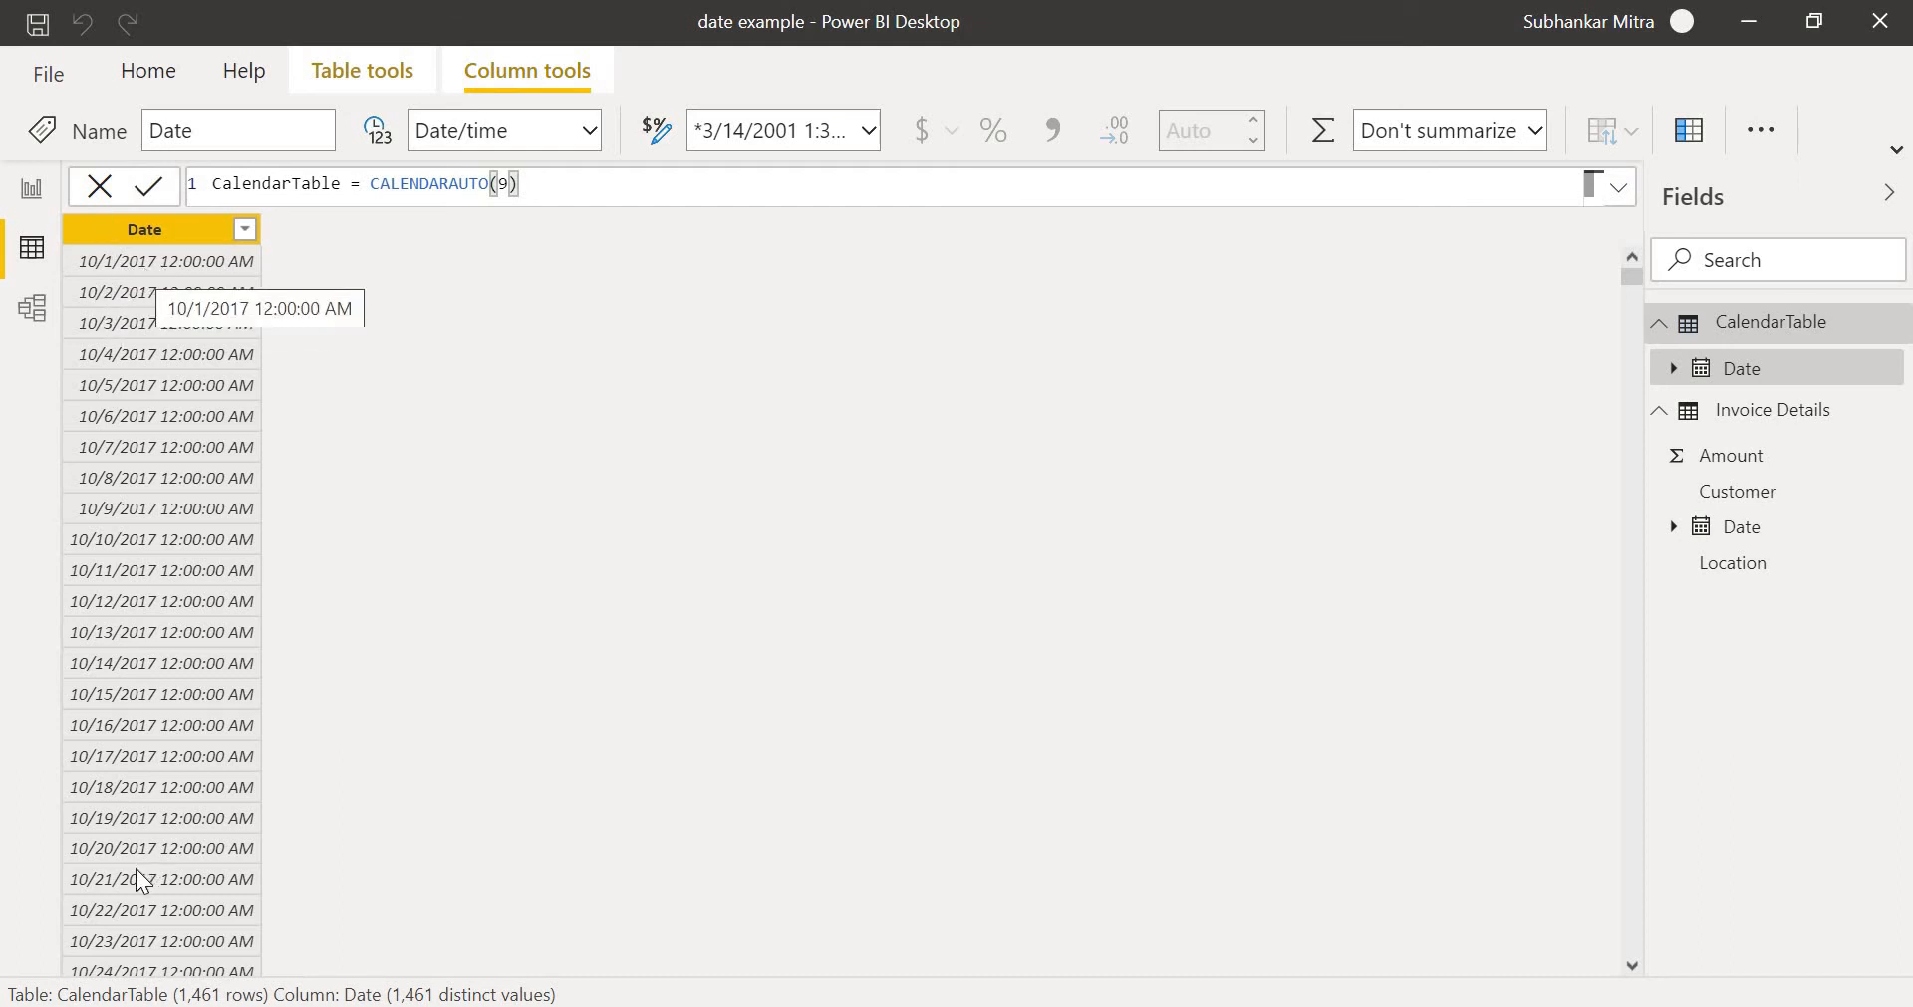
pyautogui.click(31, 190)
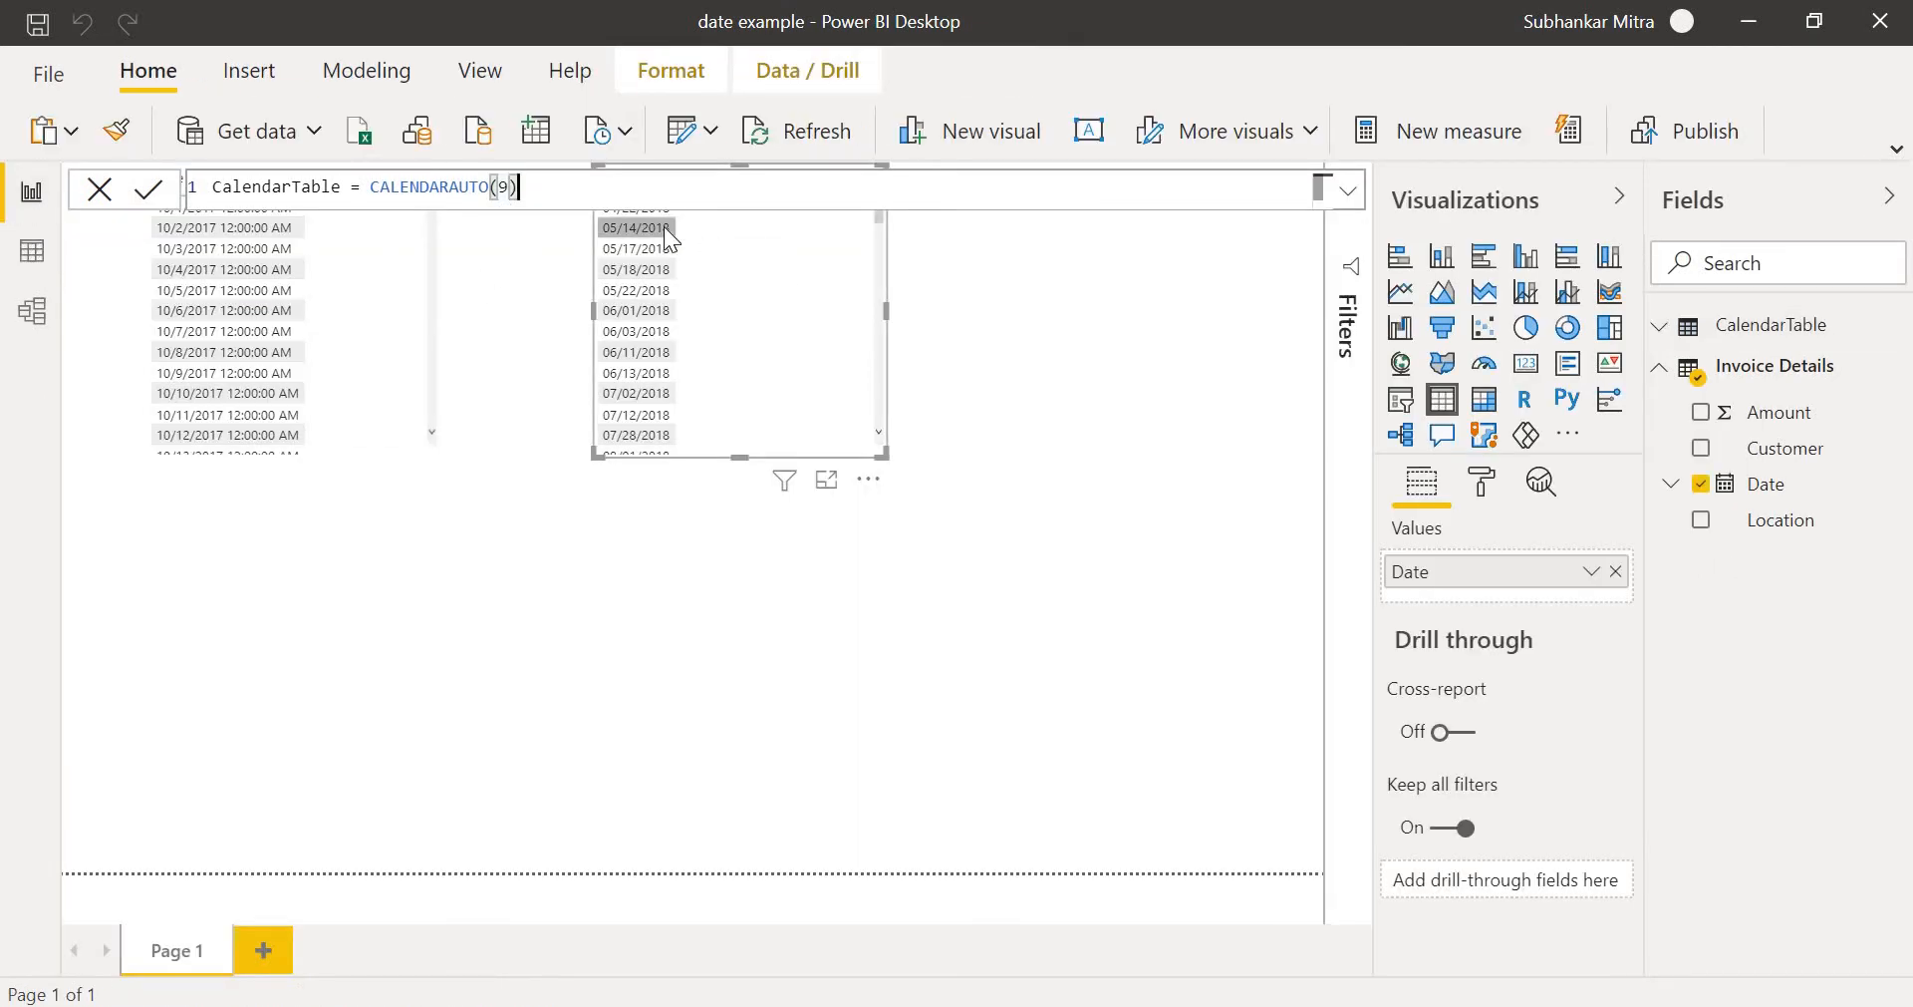
# Replace CALENDARAUTO(9) with the CALENDAR function in CalendarTable's formula and move the Invoice Details date table lower on the page.
pyautogui.press('BackSpace')
pyautogui.press('BackSpace')
pyautogui.press('BackSpace')
pyautogui.press('BackSpace')
pyautogui.press('BackSpace')
pyautogui.press('BackSpace')
pyautogui.press('BackSpace')
pyautogui.press('BackSpace')
pyautogui.press('BackSpace')
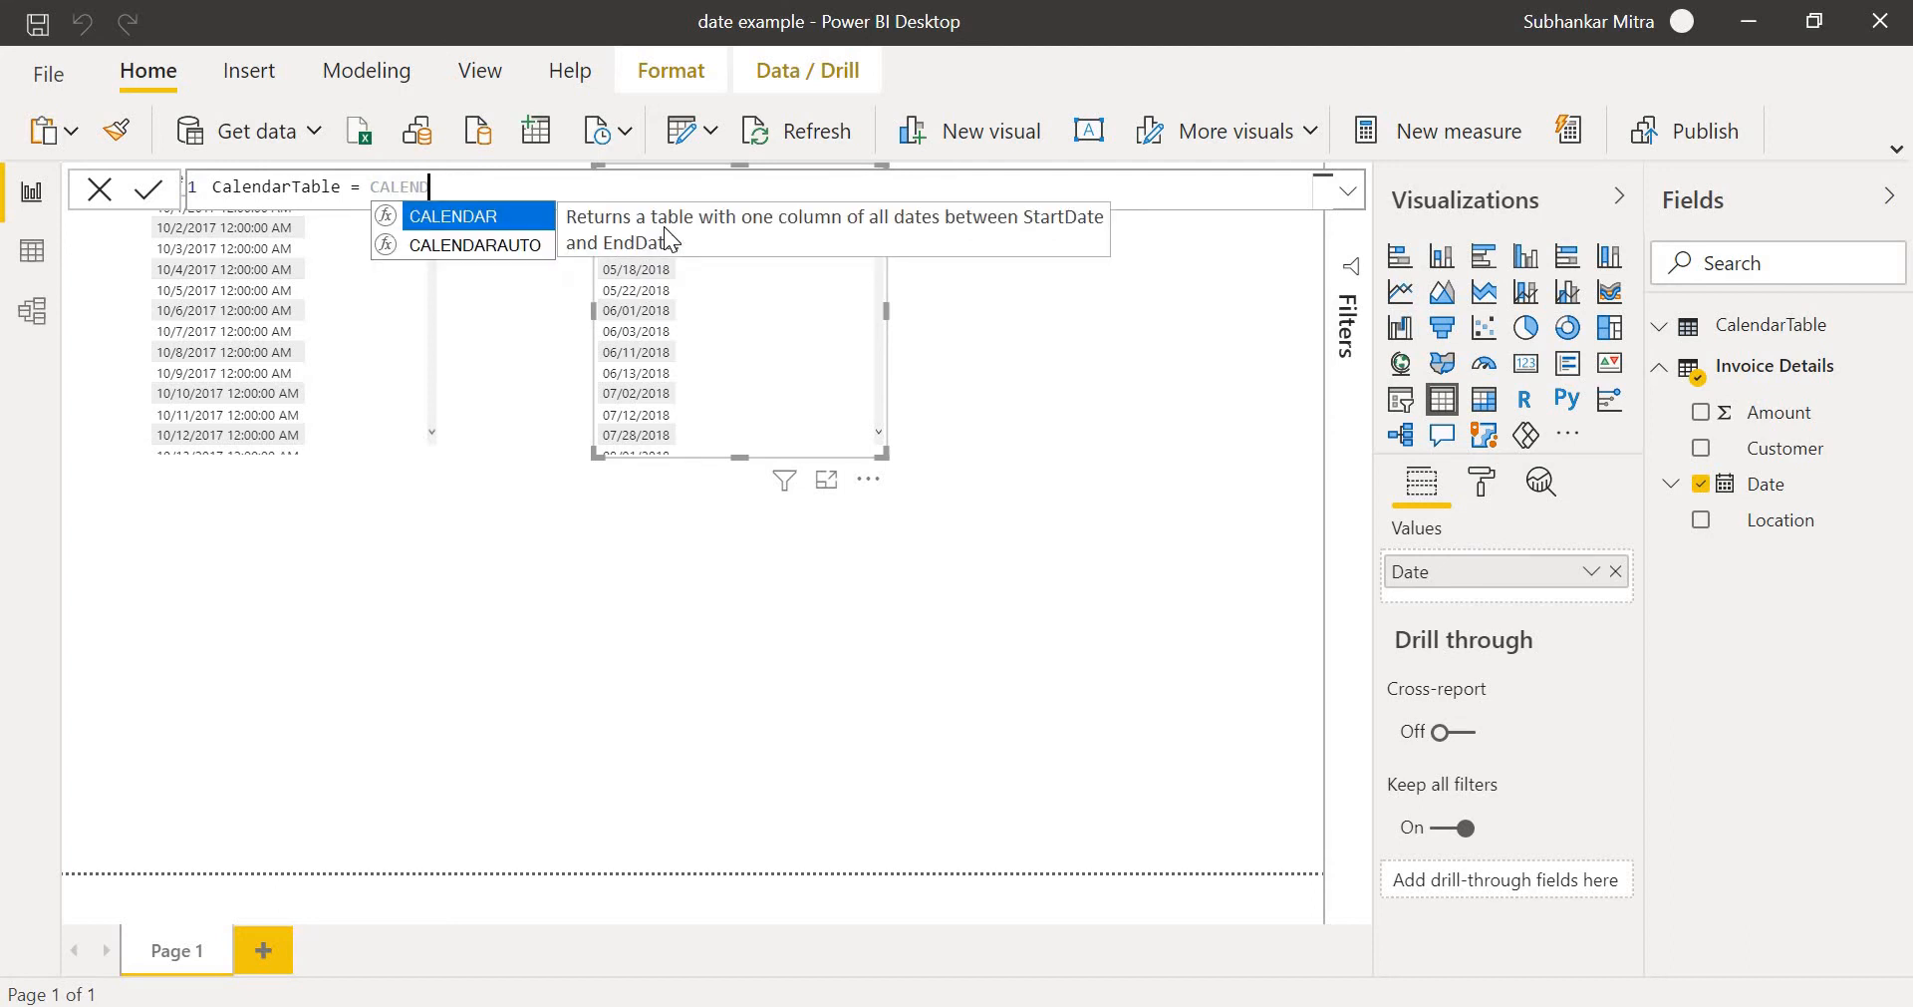
pyautogui.press('Tab')
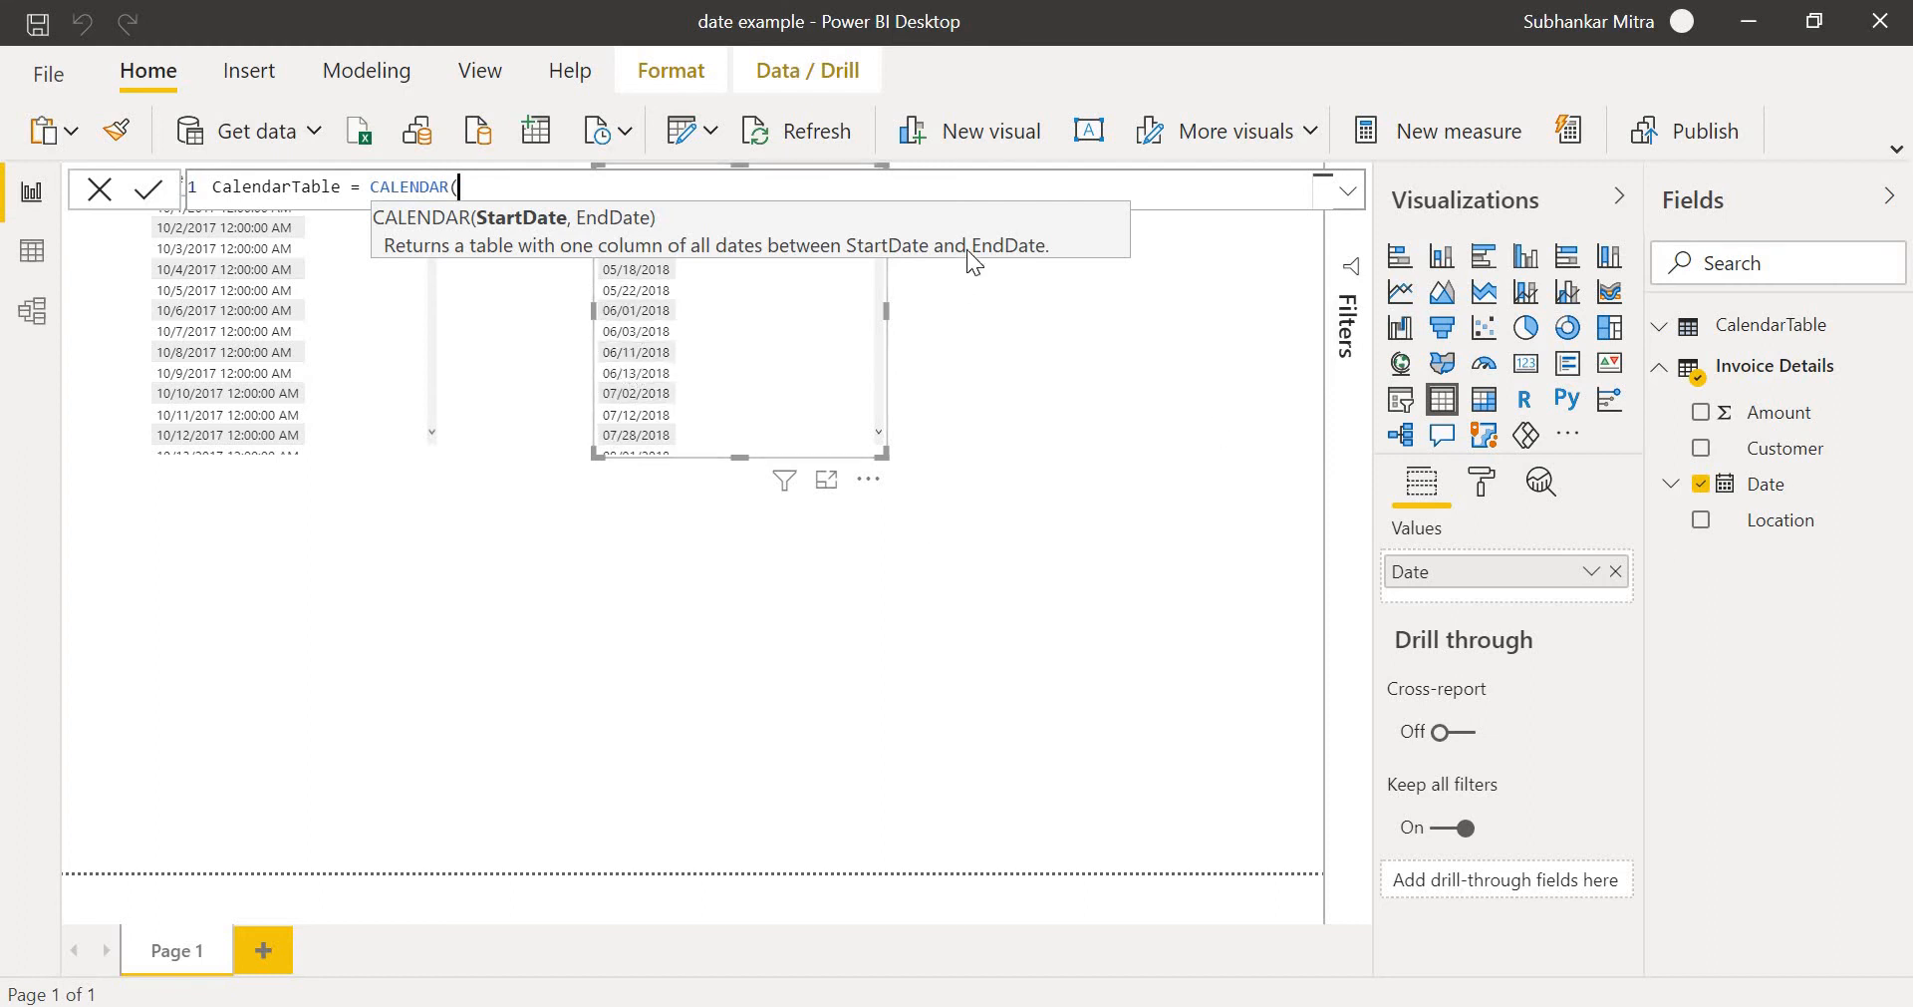
pyautogui.moveTo(851, 369); pyautogui.dragTo(891, 502)
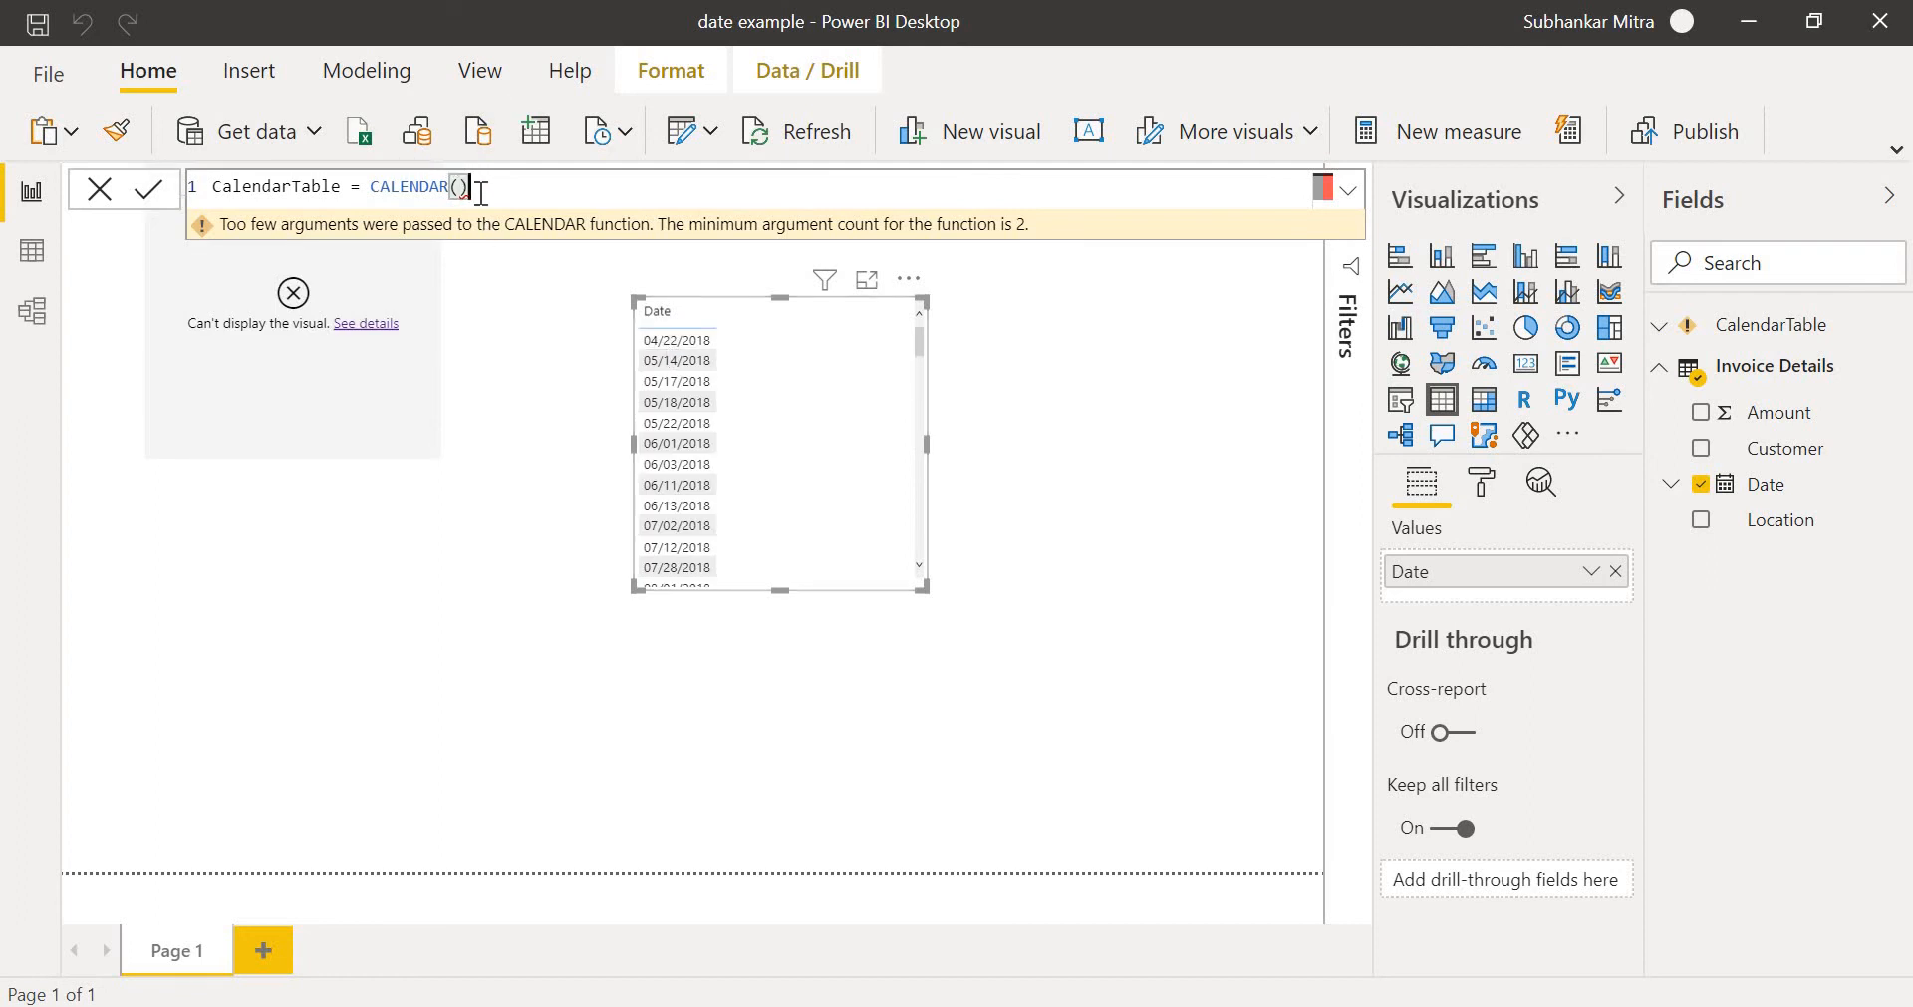
# Give CalendarTable's CALENDAR function the start date DATE(2018,4,22) and the end date DATE(2021,9,21), and commit the formula.
pyautogui.press('BackSpace')
pyautogui.write('dat')
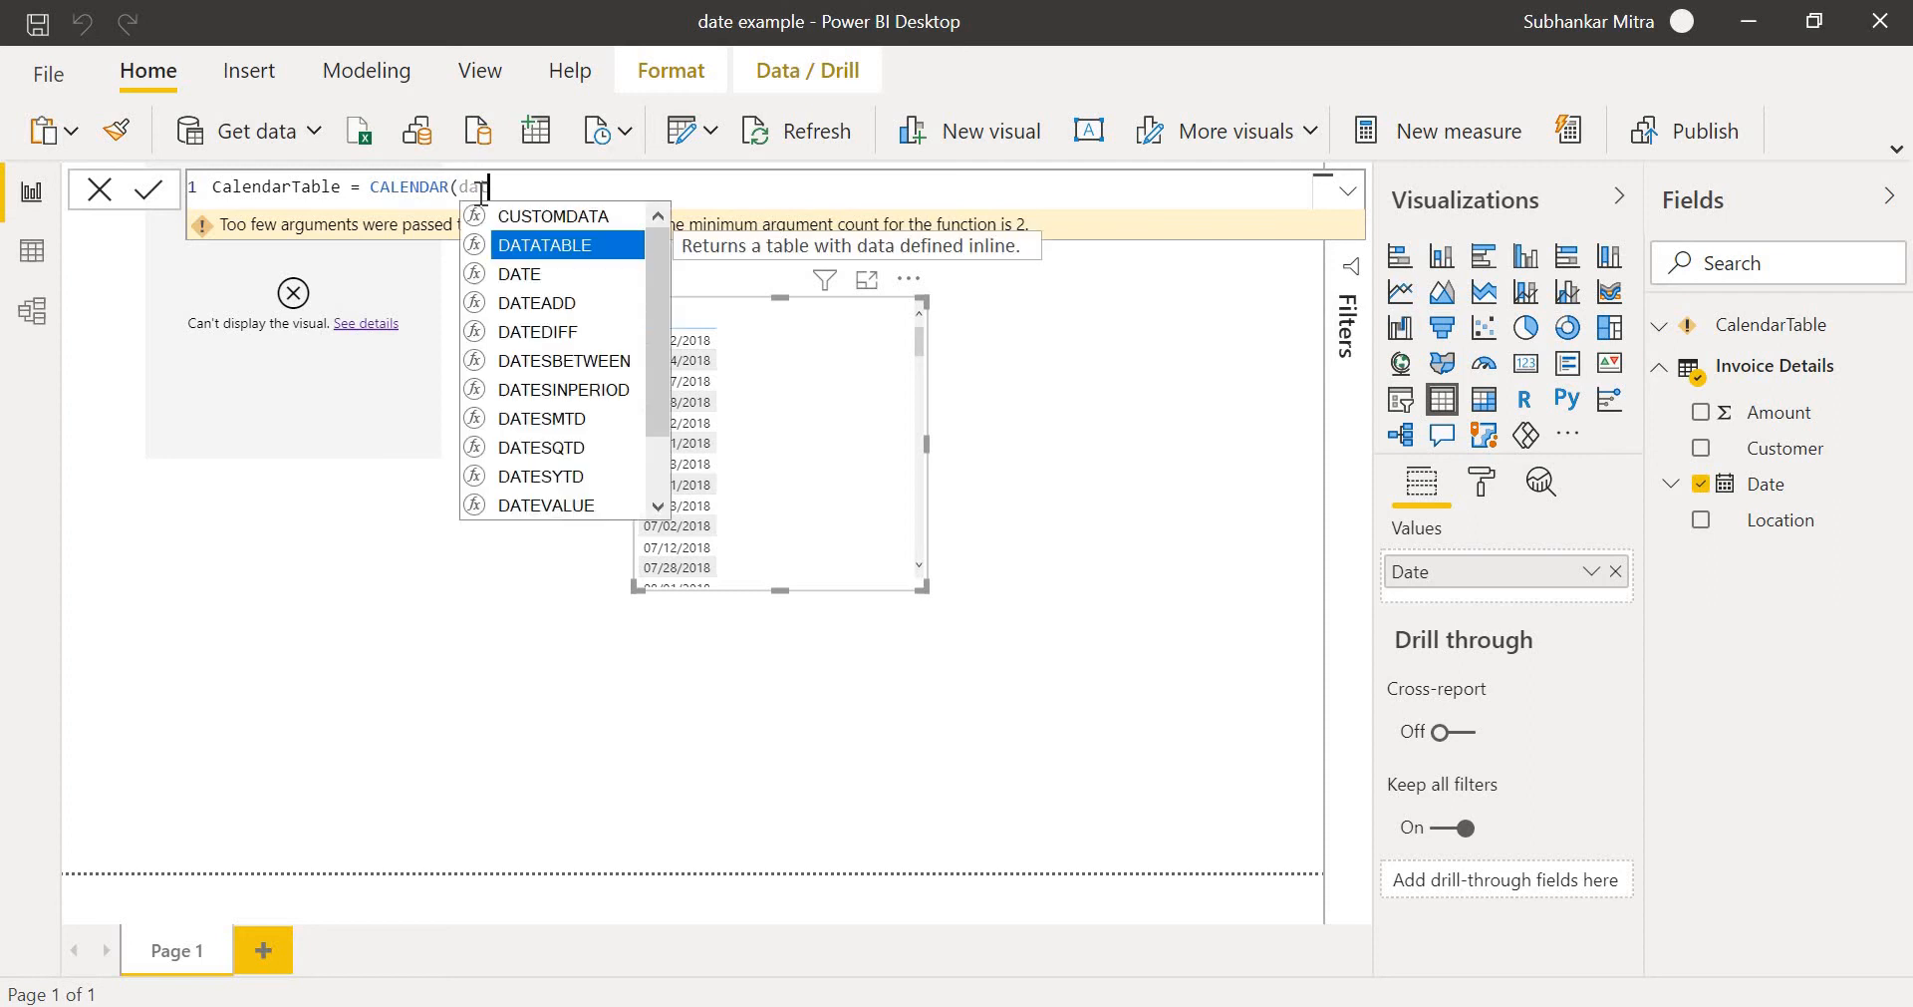
pyautogui.write('e')
pyautogui.press('Tab')
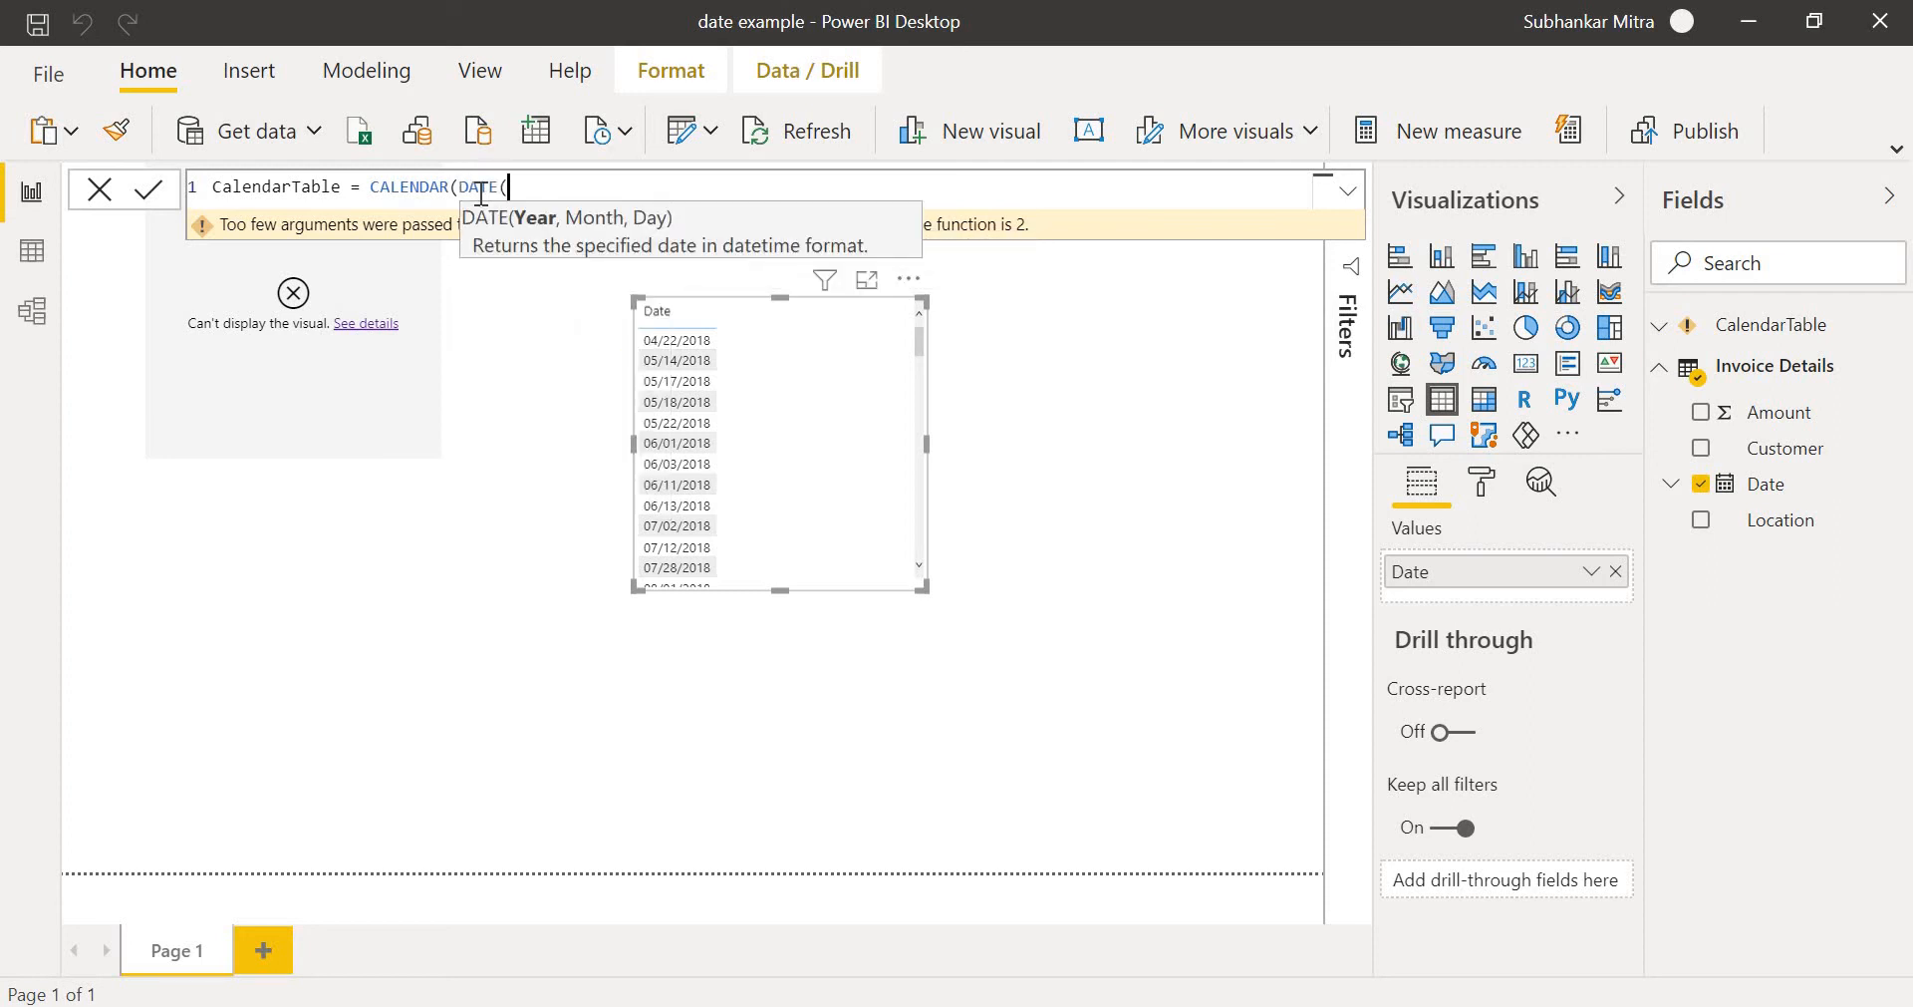
pyautogui.write('2018,4,22')
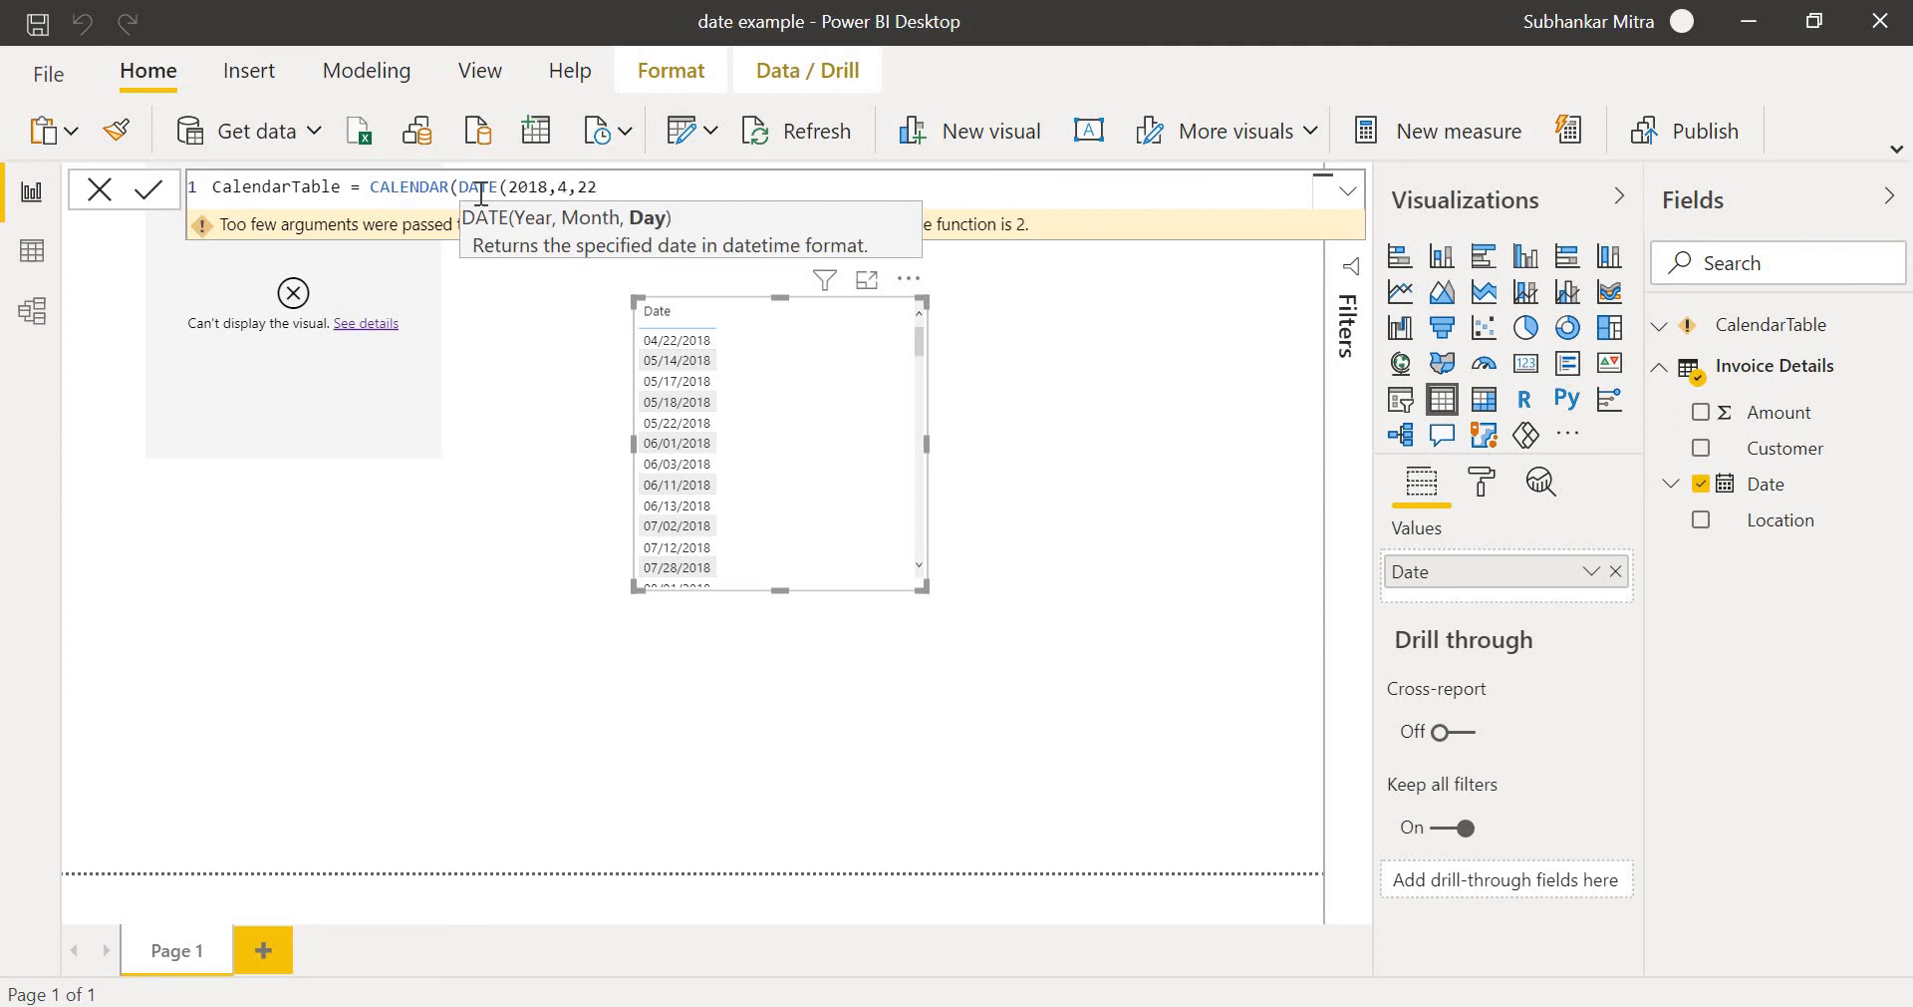
pyautogui.write('),')
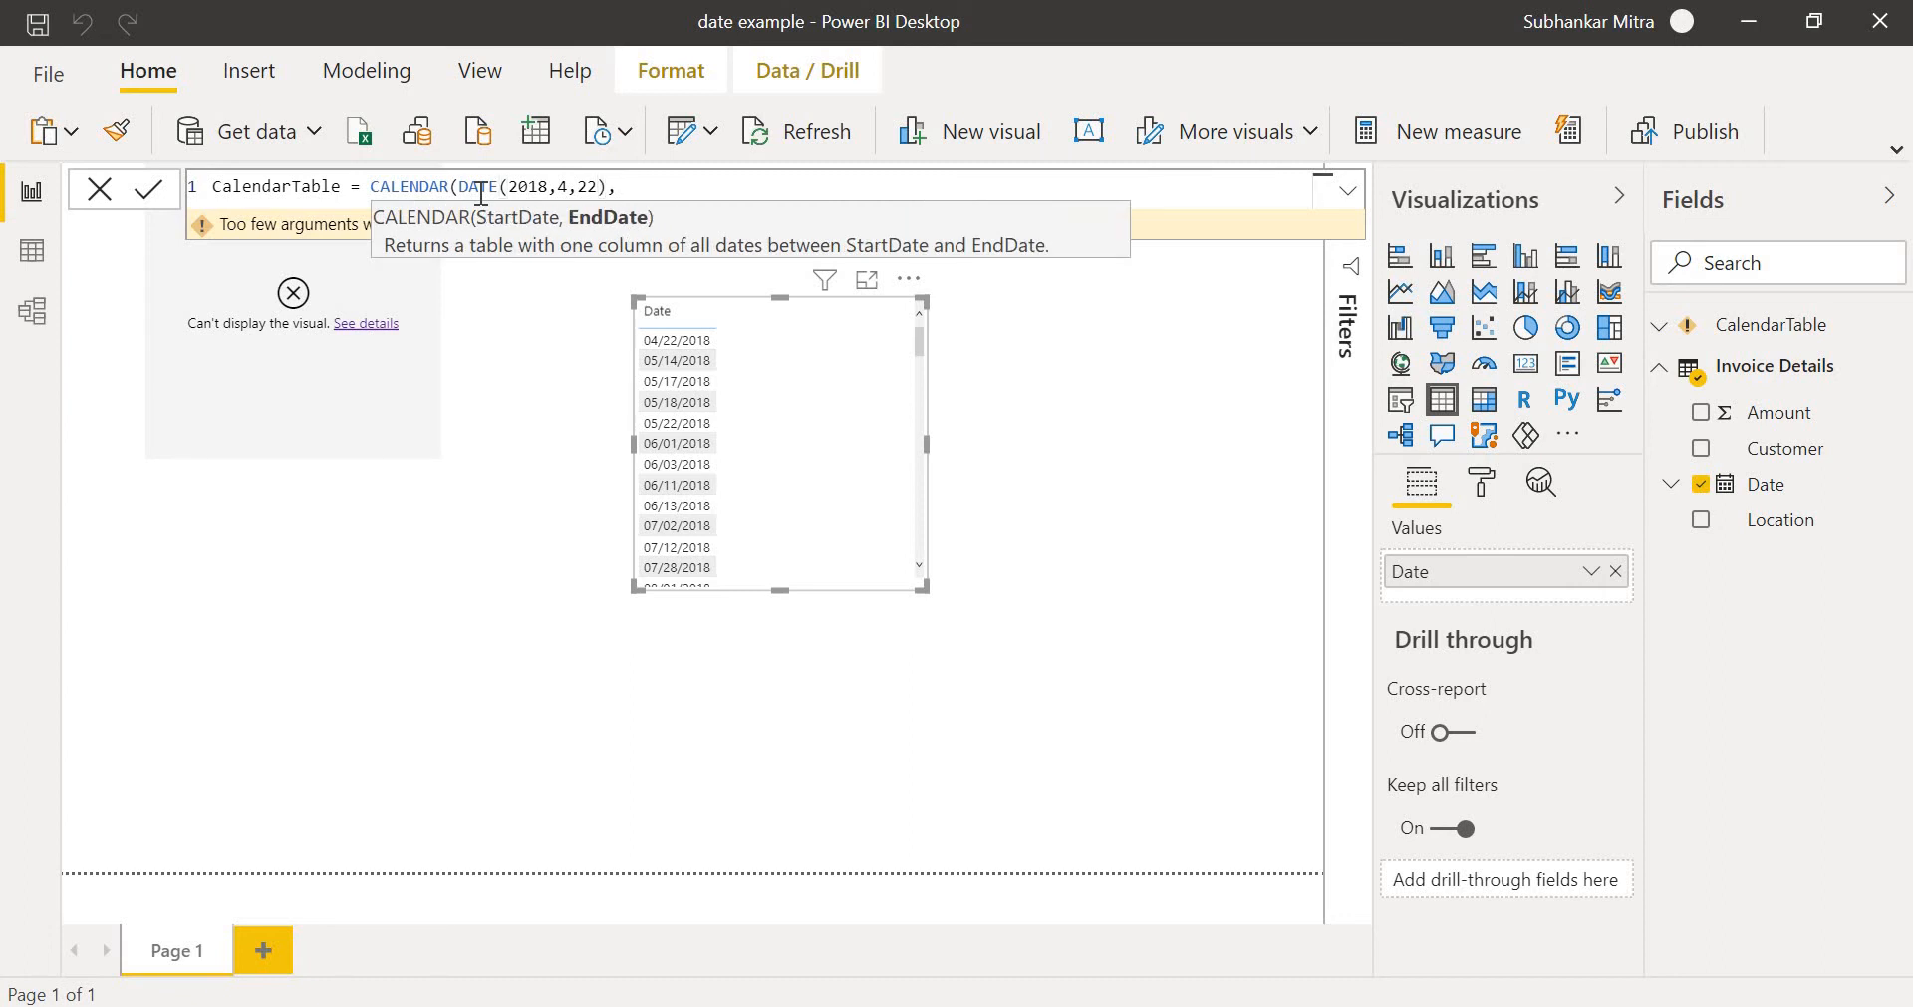
pyautogui.write('DATE(')
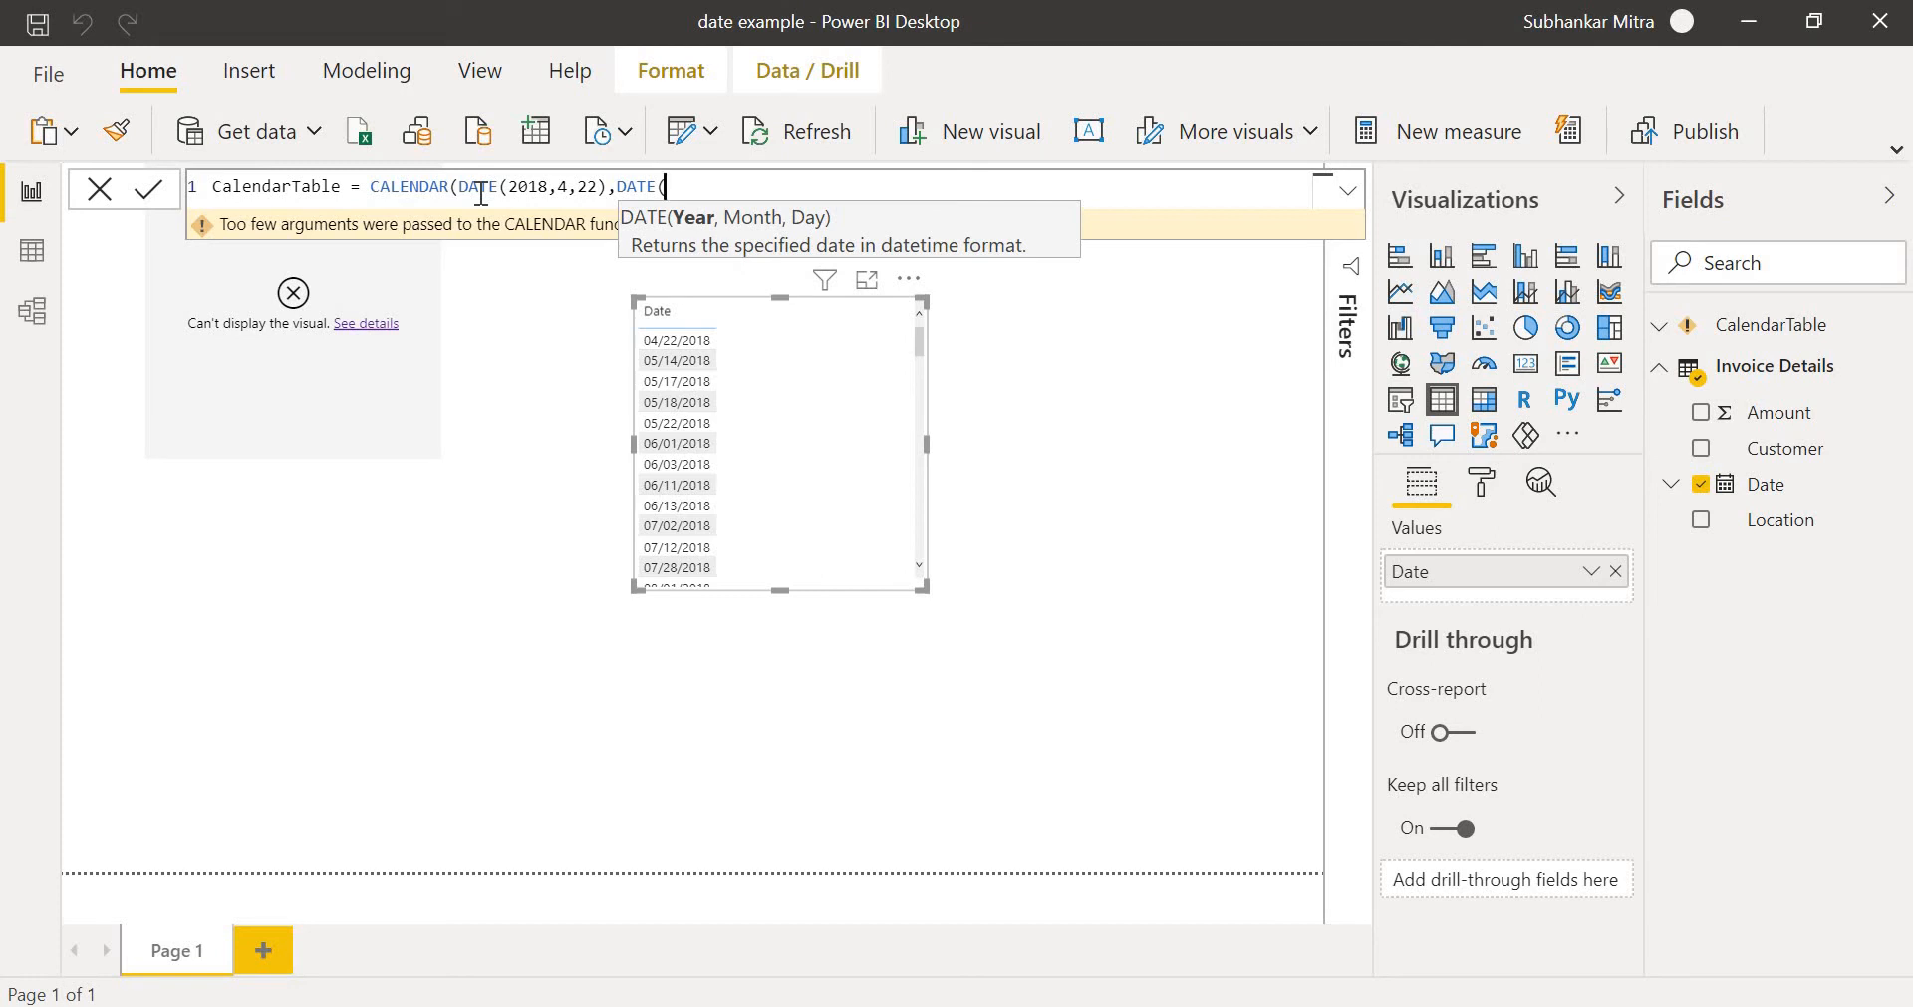
pyautogui.write('2021,')
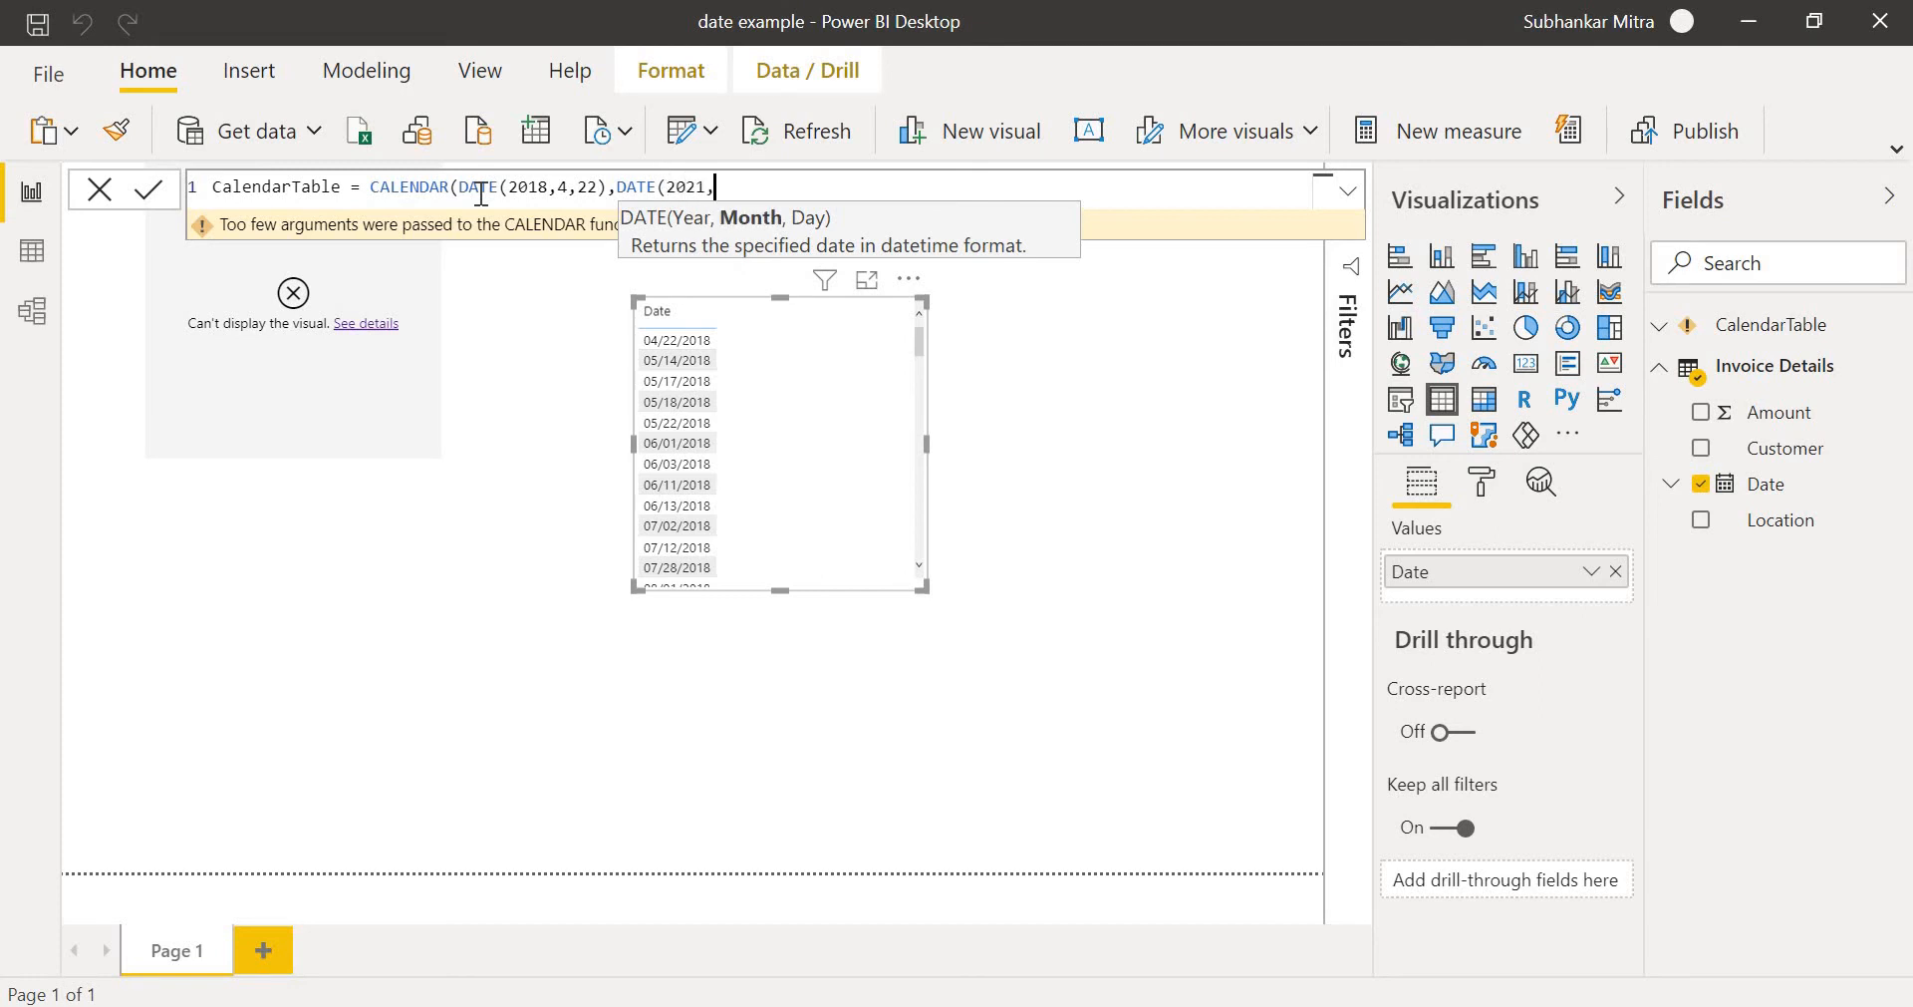
pyautogui.write('9,21))')
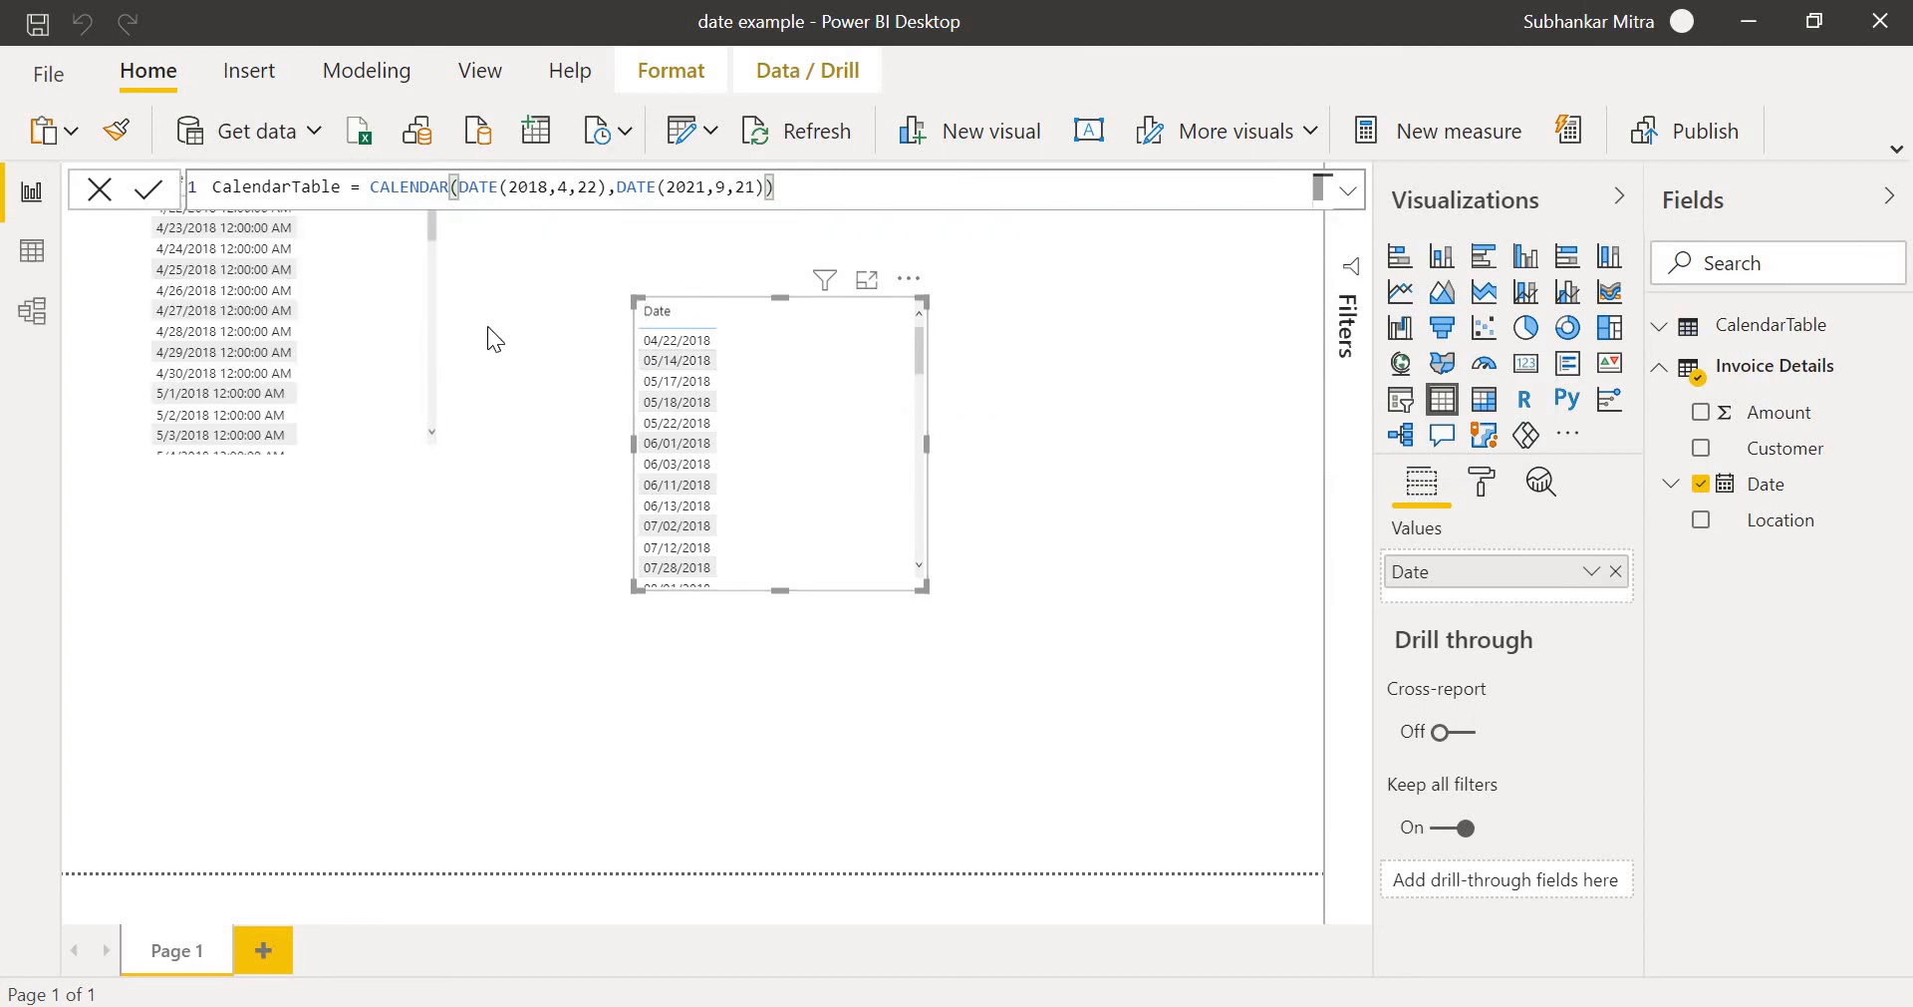
# Move the CalendarTable date table down the page, level with the Invoice Details date table.
pyautogui.scroll(-10, 435, 267)
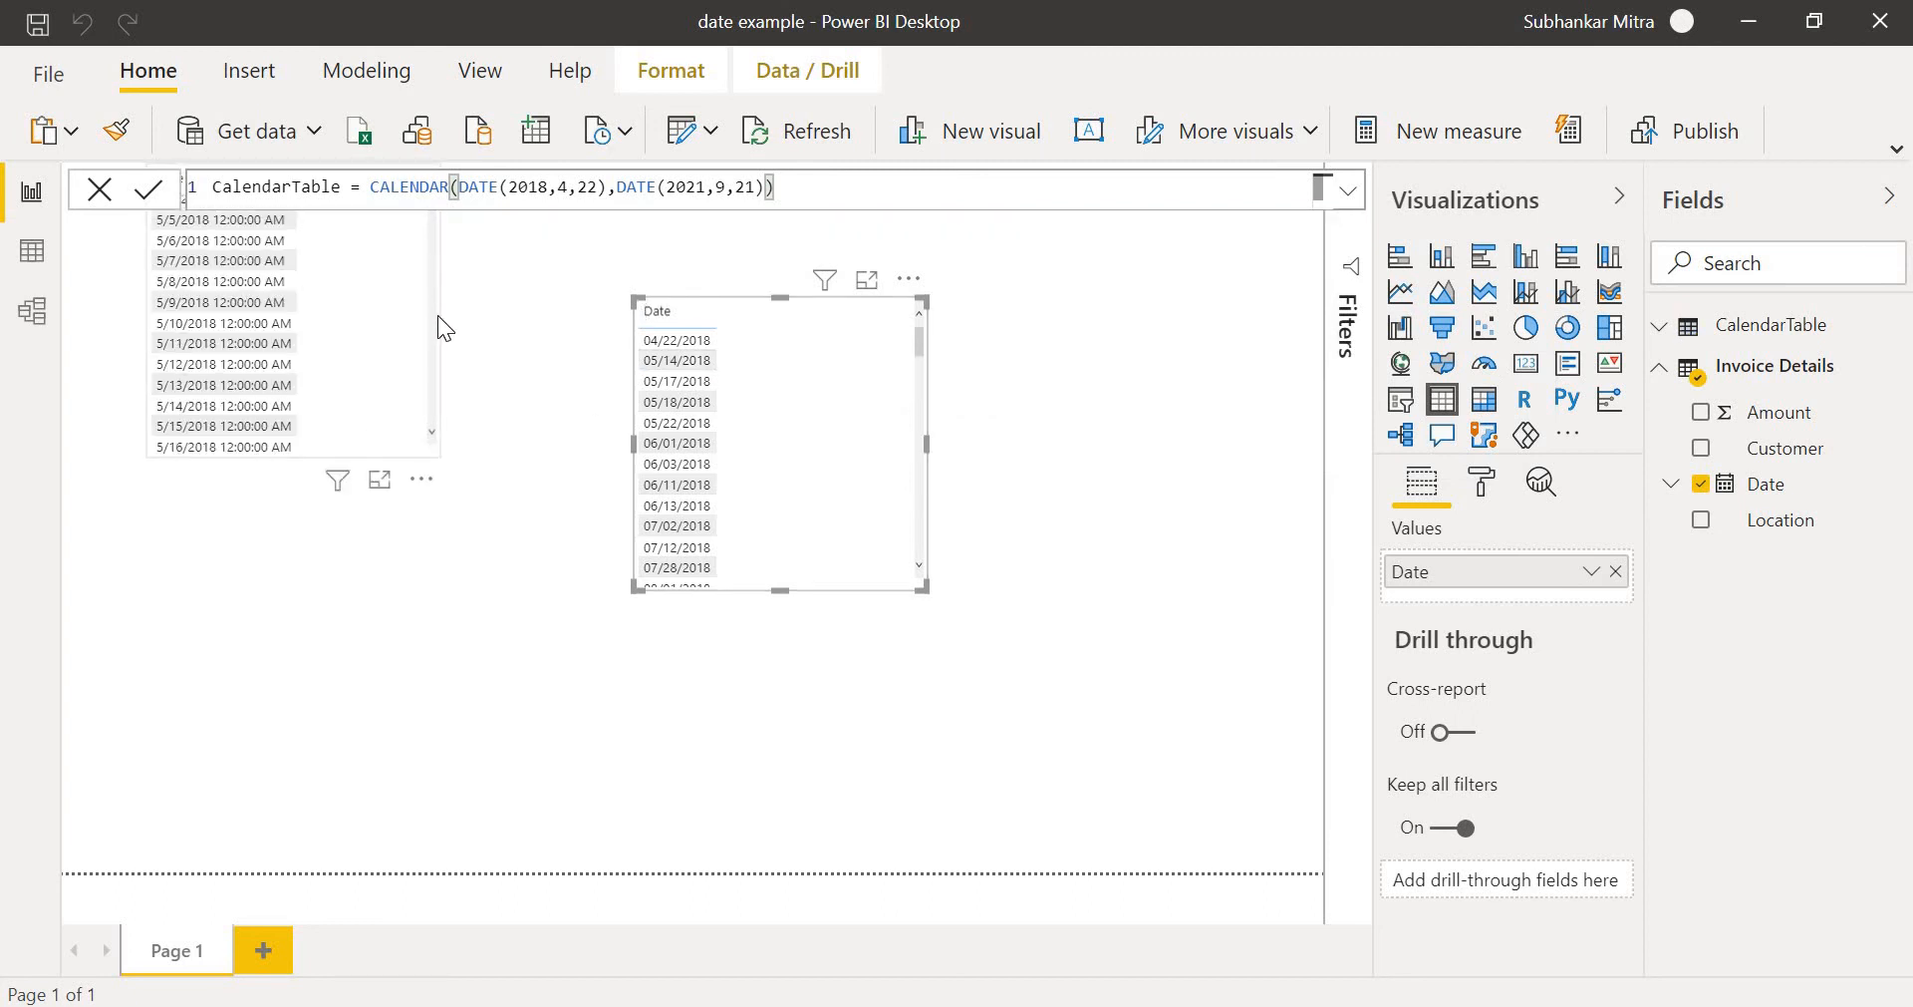
pyautogui.click(438, 331)
pyautogui.moveTo(364, 353); pyautogui.dragTo(367, 486)
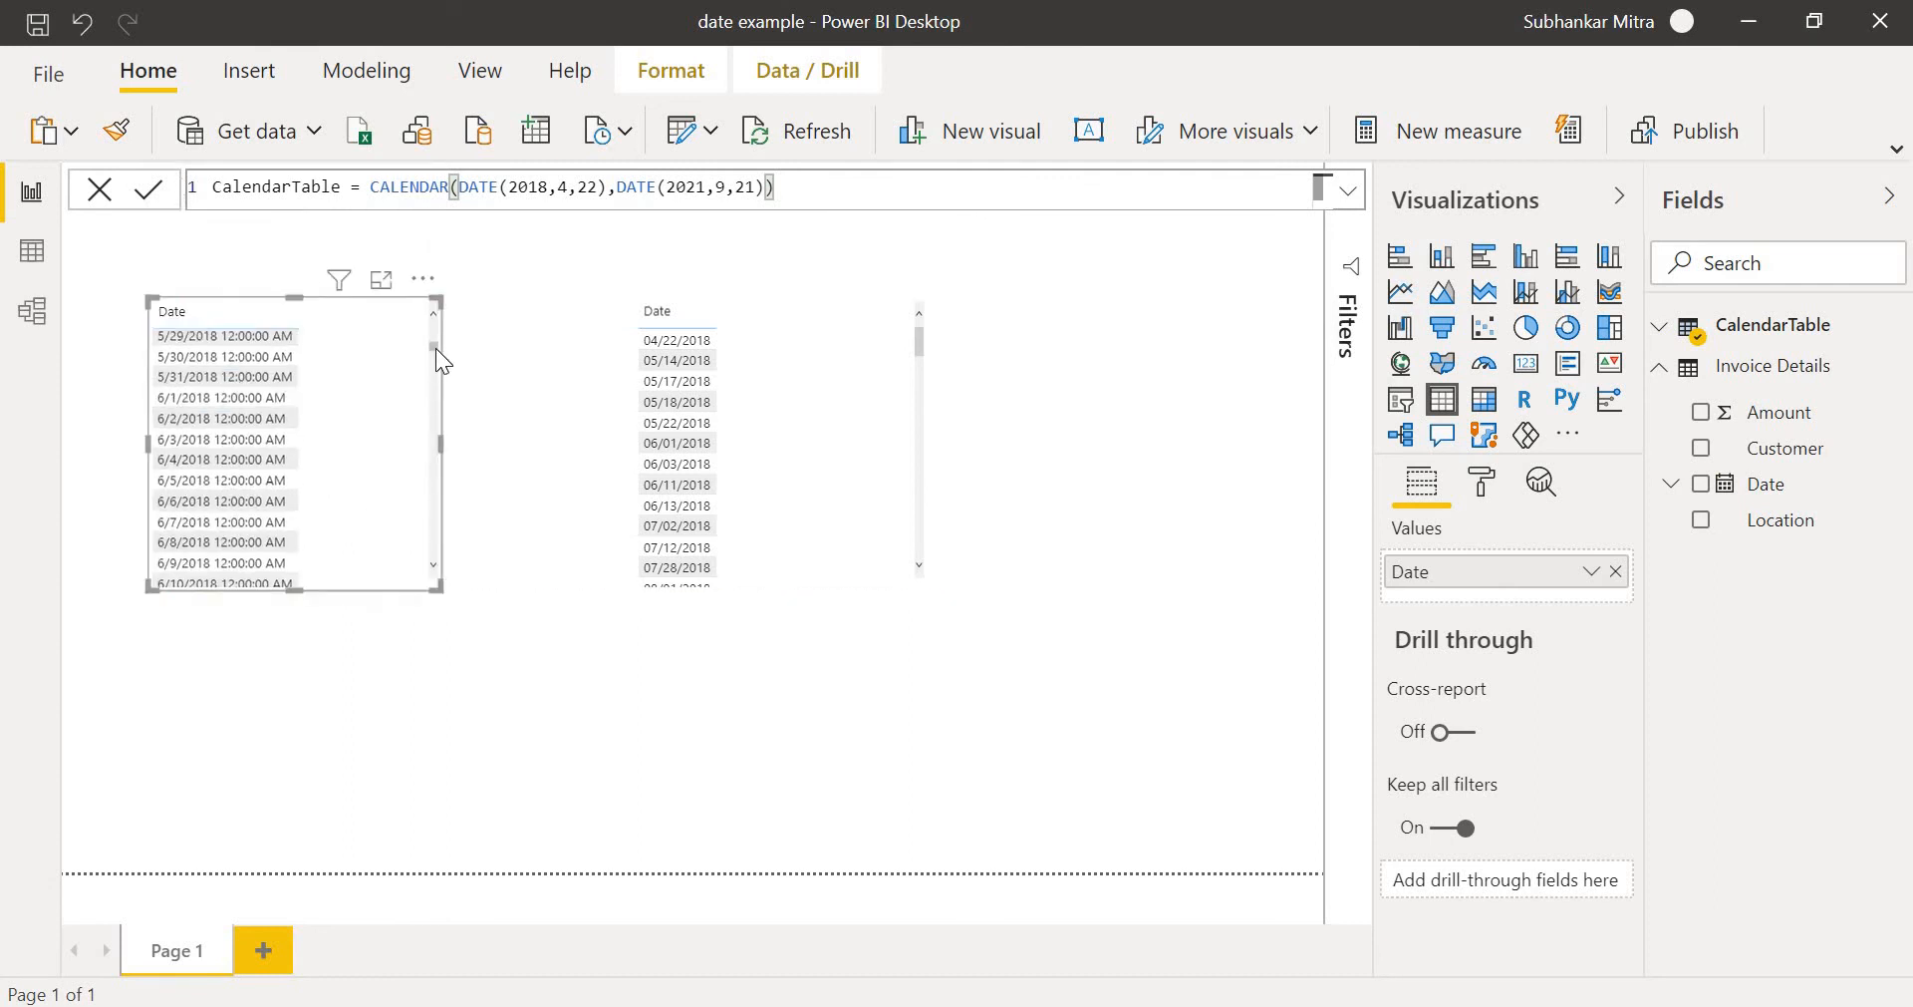
# Compare the CalendarTable dates in the report visual, from first to last, with the Invoice Details rows in the data view.
pyautogui.scroll(10, 434, 348)
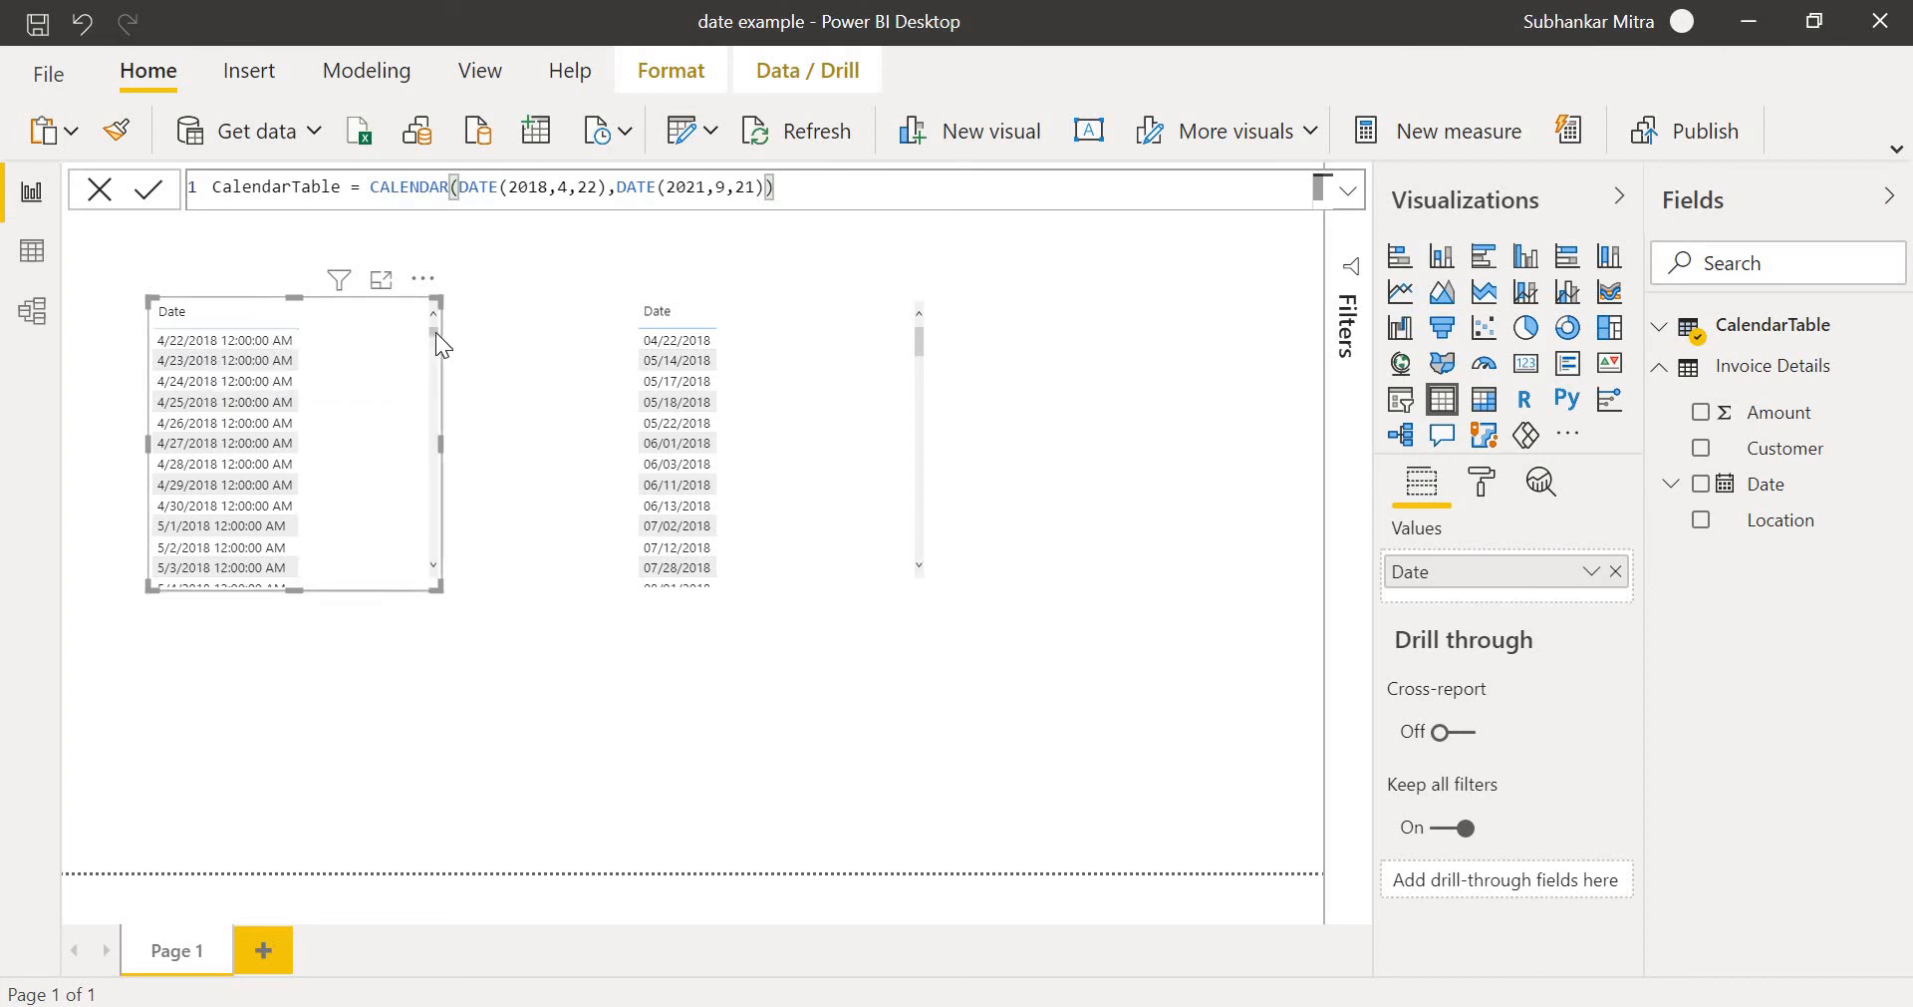
pyautogui.moveTo(434, 332); pyautogui.dragTo(448, 614)
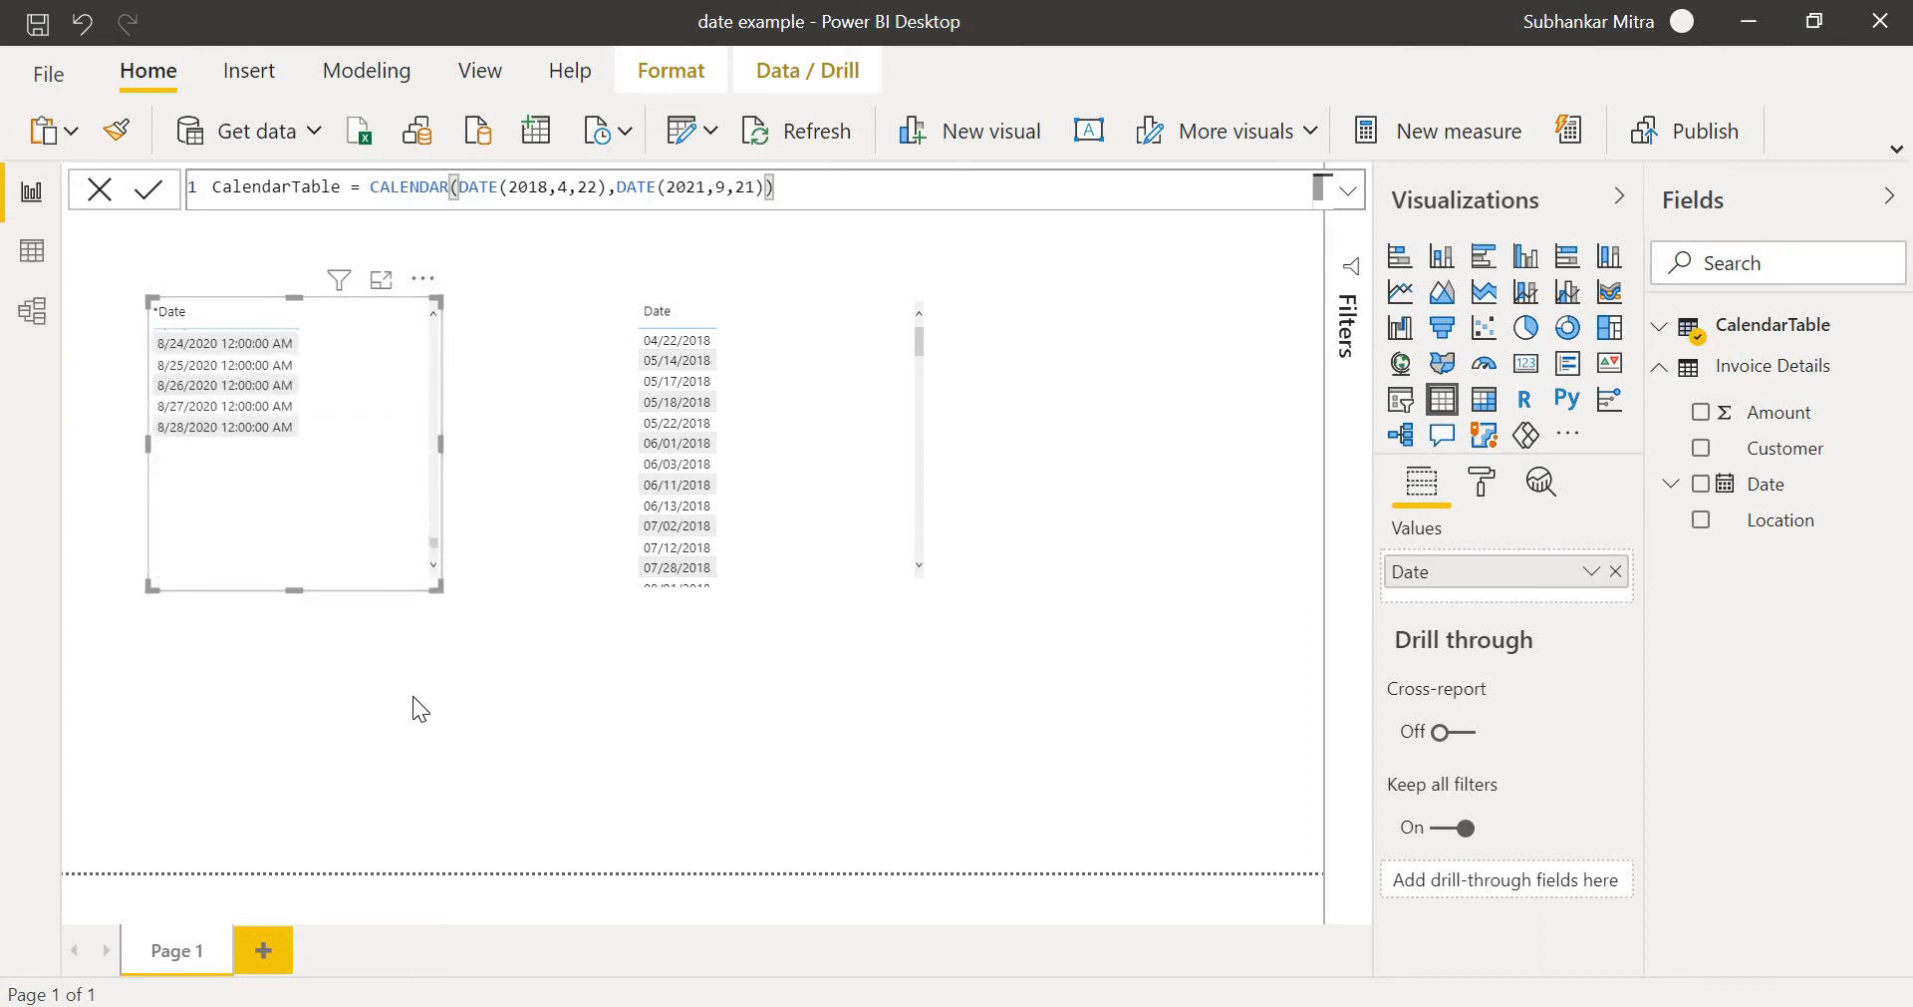
pyautogui.moveTo(435, 559); pyautogui.dragTo(427, 626)
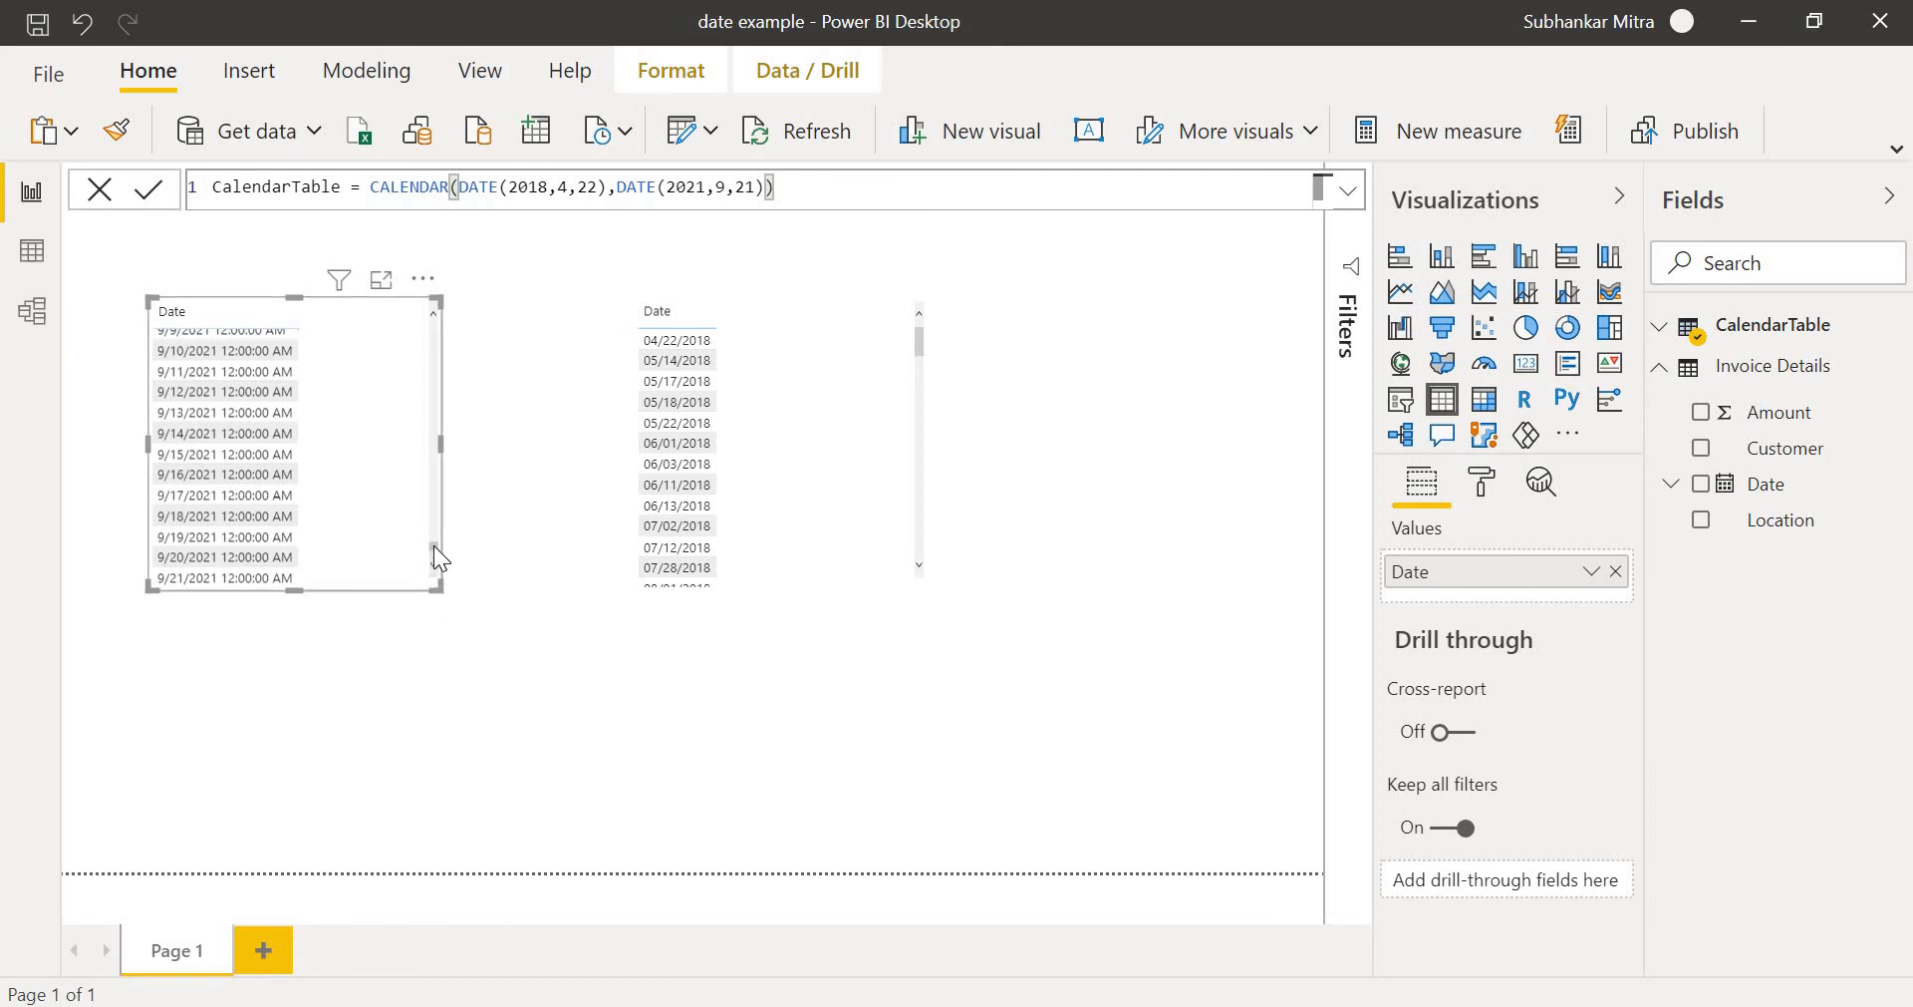
pyautogui.moveTo(433, 546); pyautogui.dragTo(434, 299)
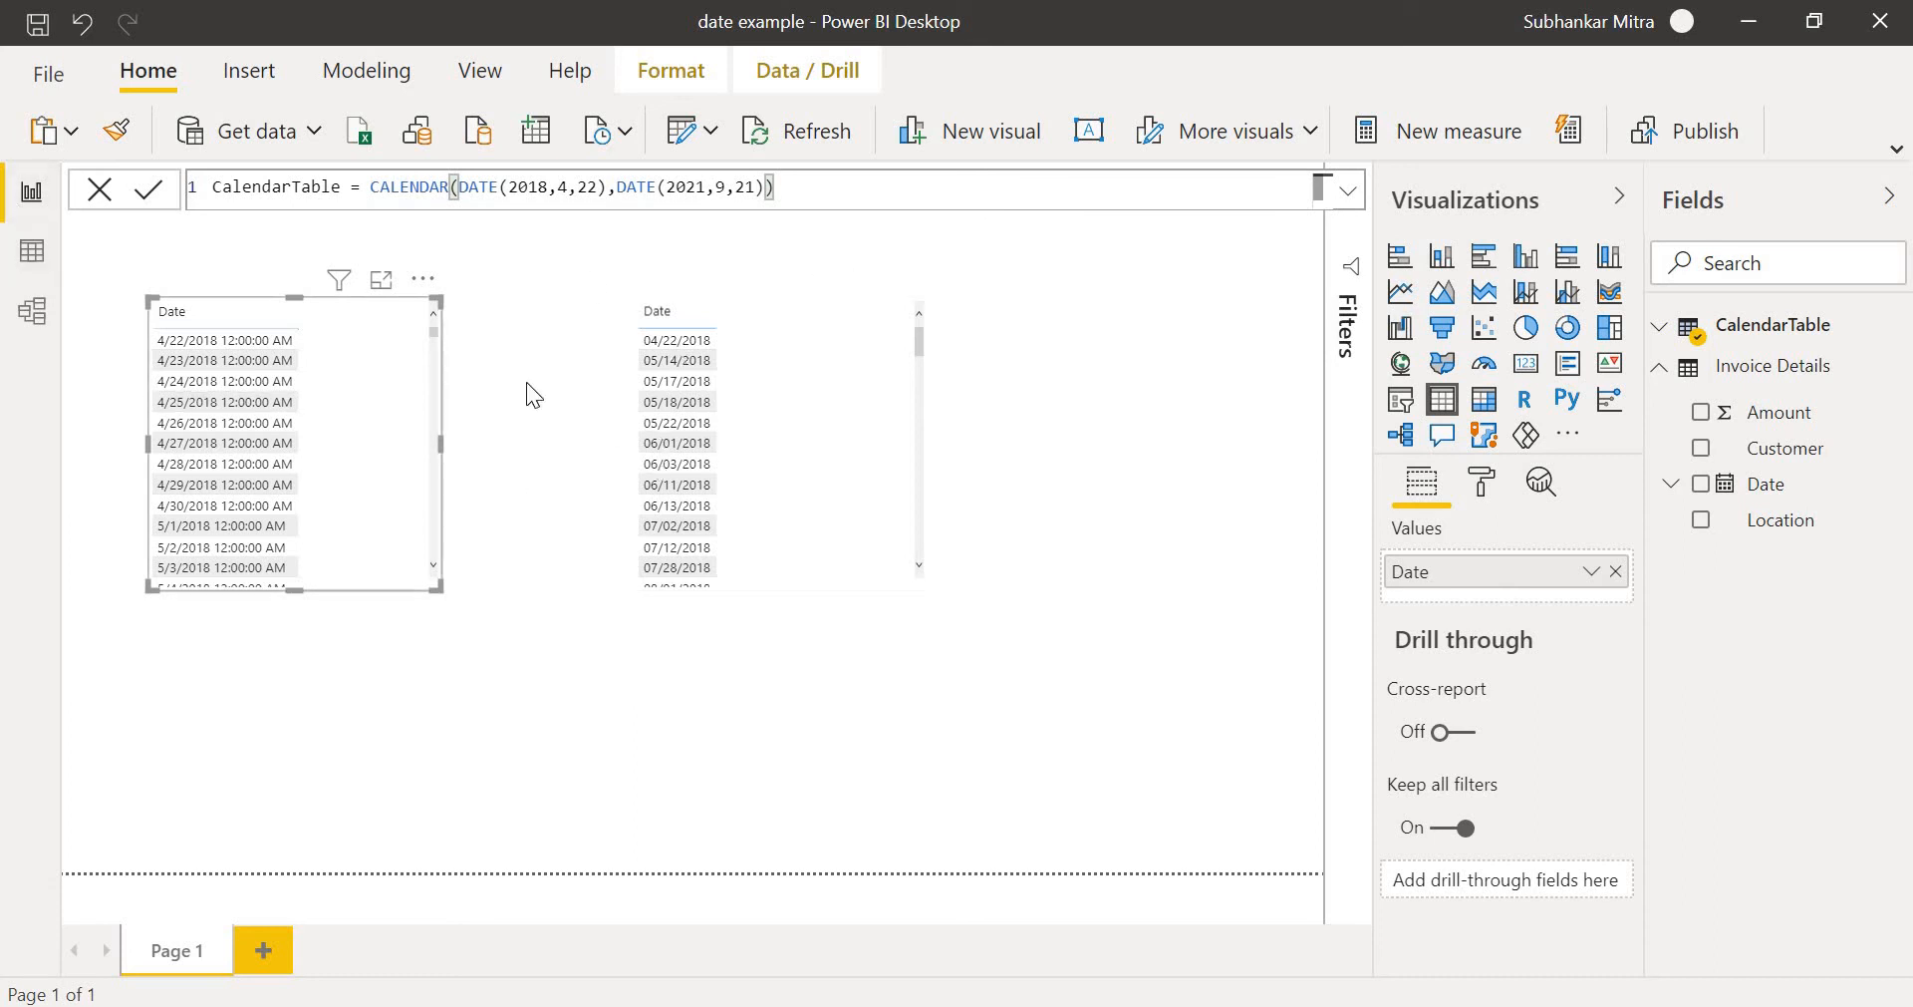
pyautogui.click(40, 265)
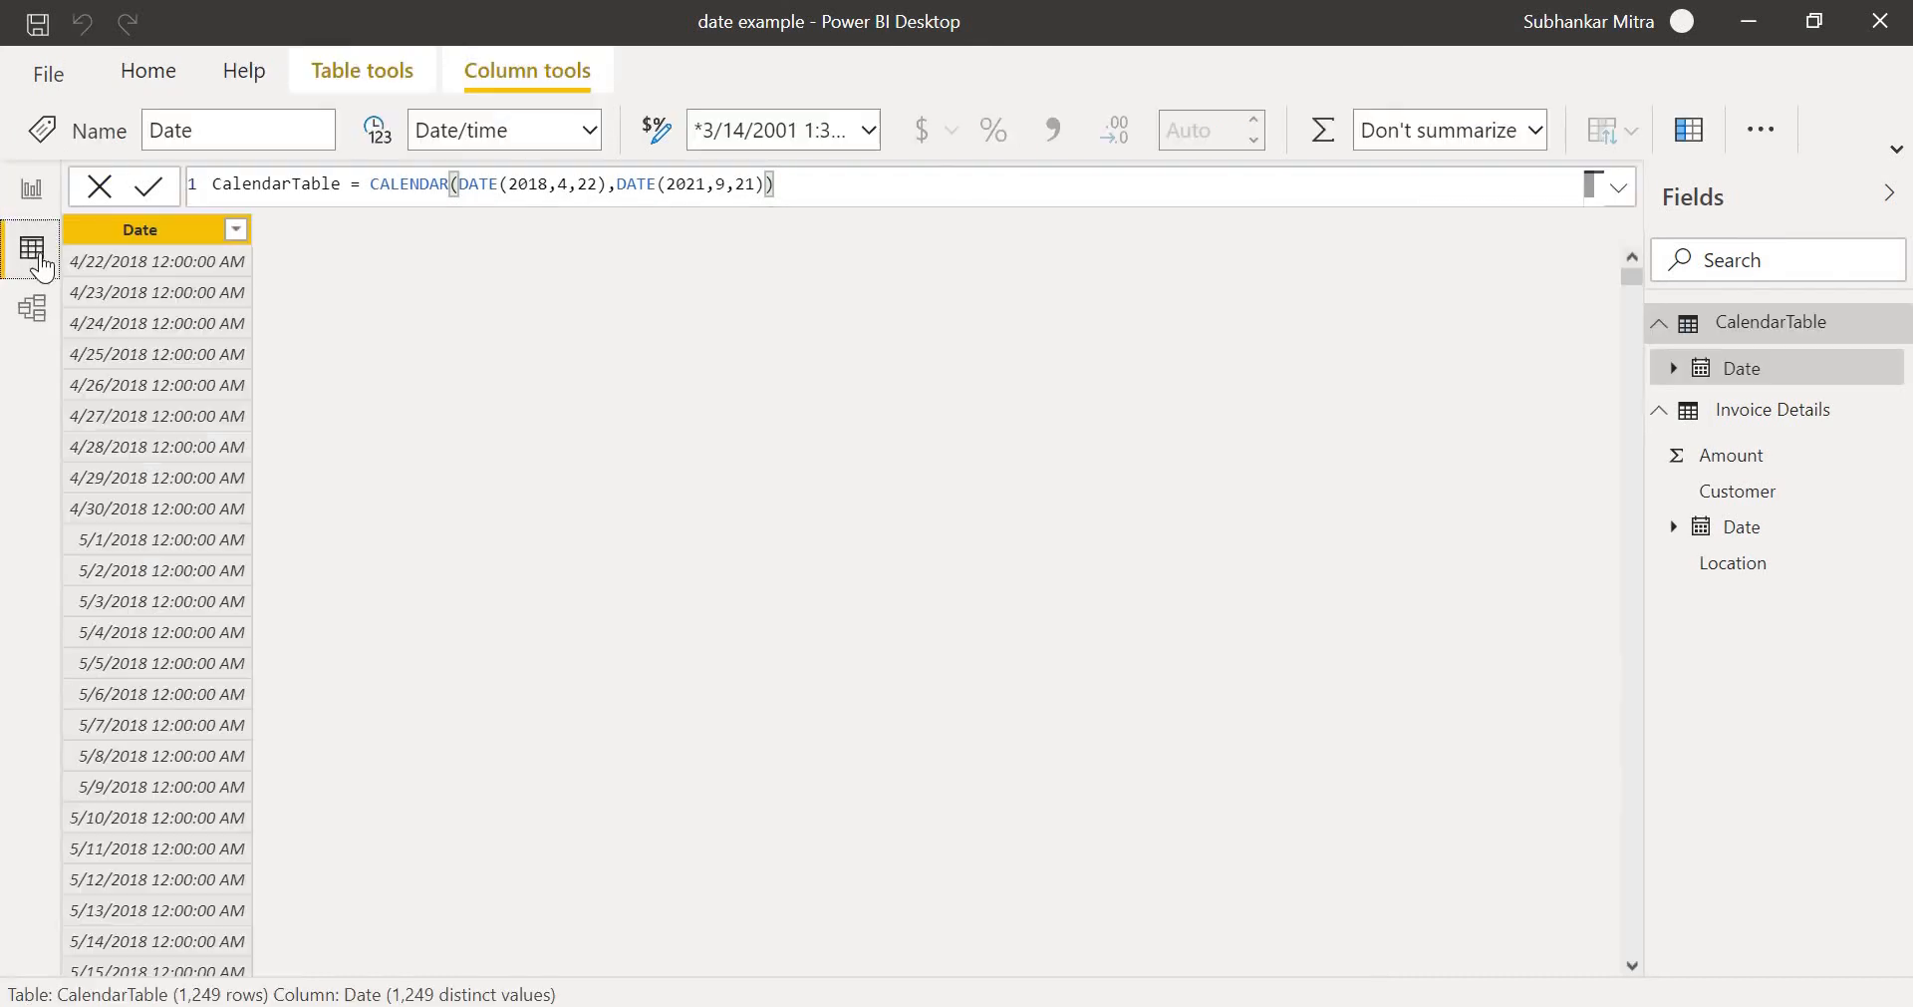
pyautogui.click(1774, 413)
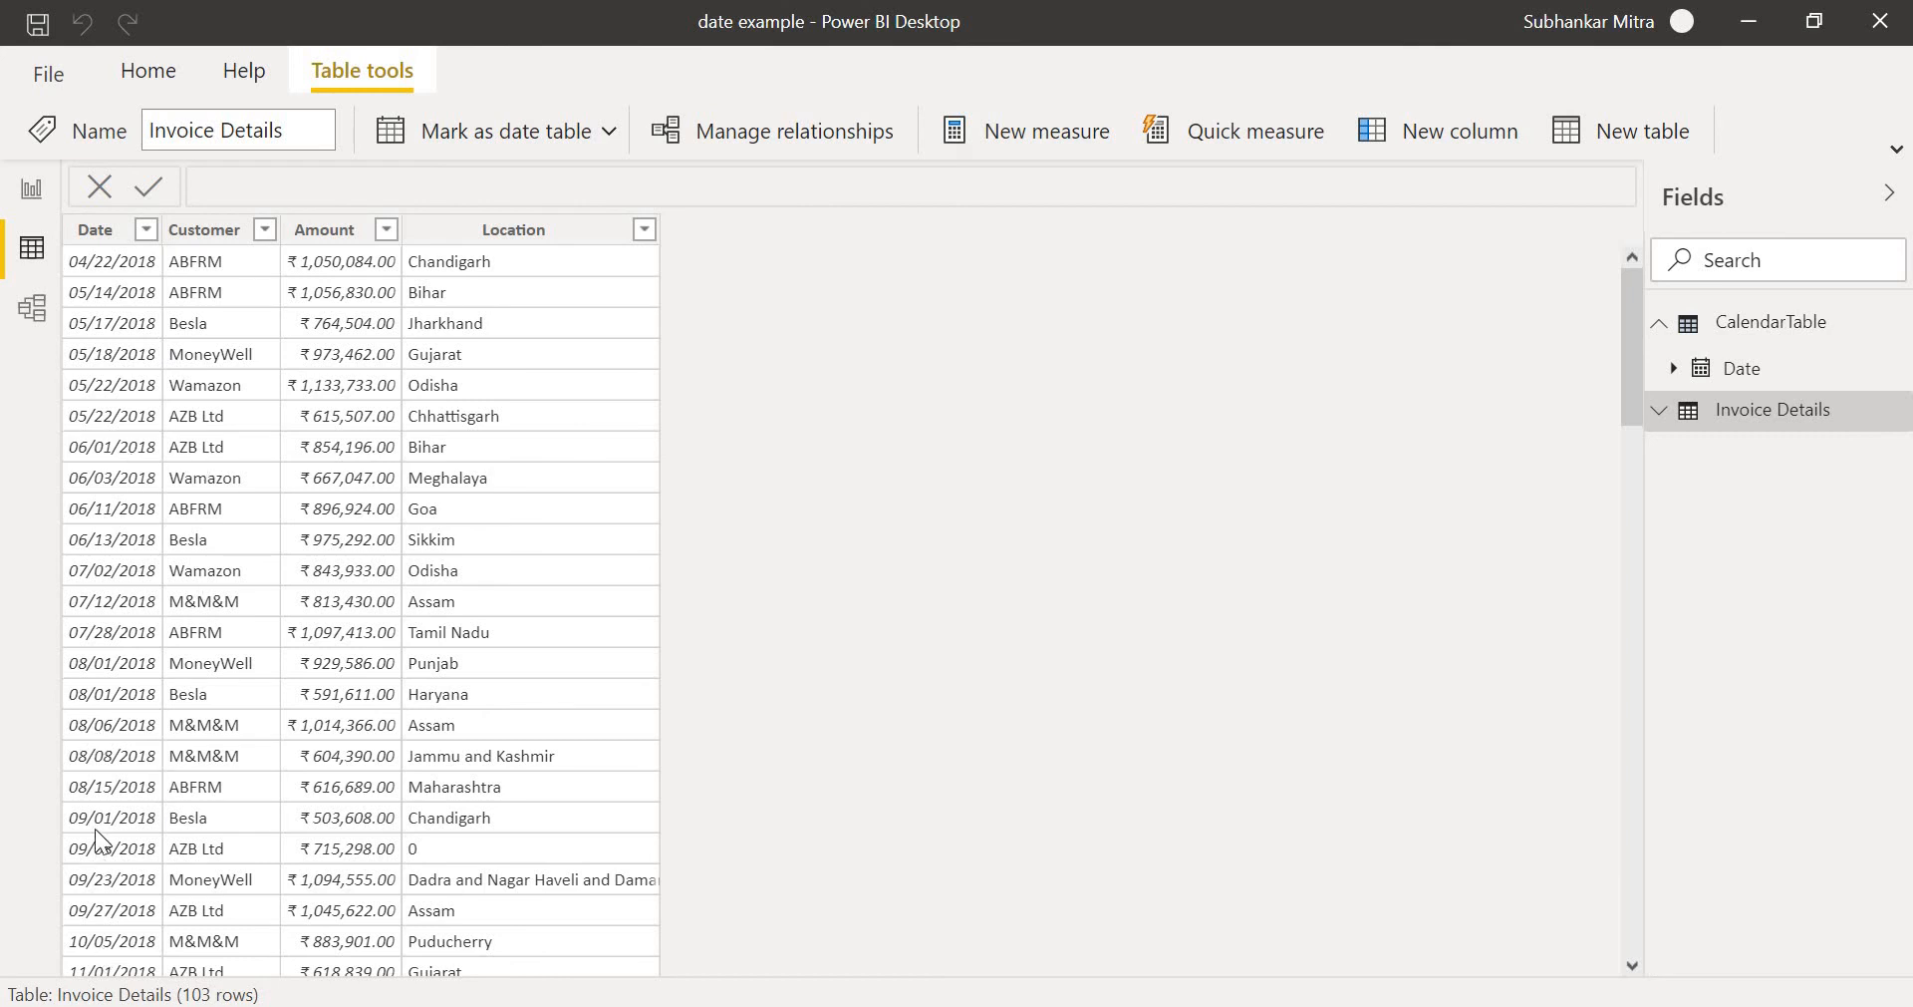
pyautogui.click(32, 189)
# Remove the fixed start and end DATE arguments from the CALENDAR function in CalendarTable's formula.
pyautogui.click(794, 188)
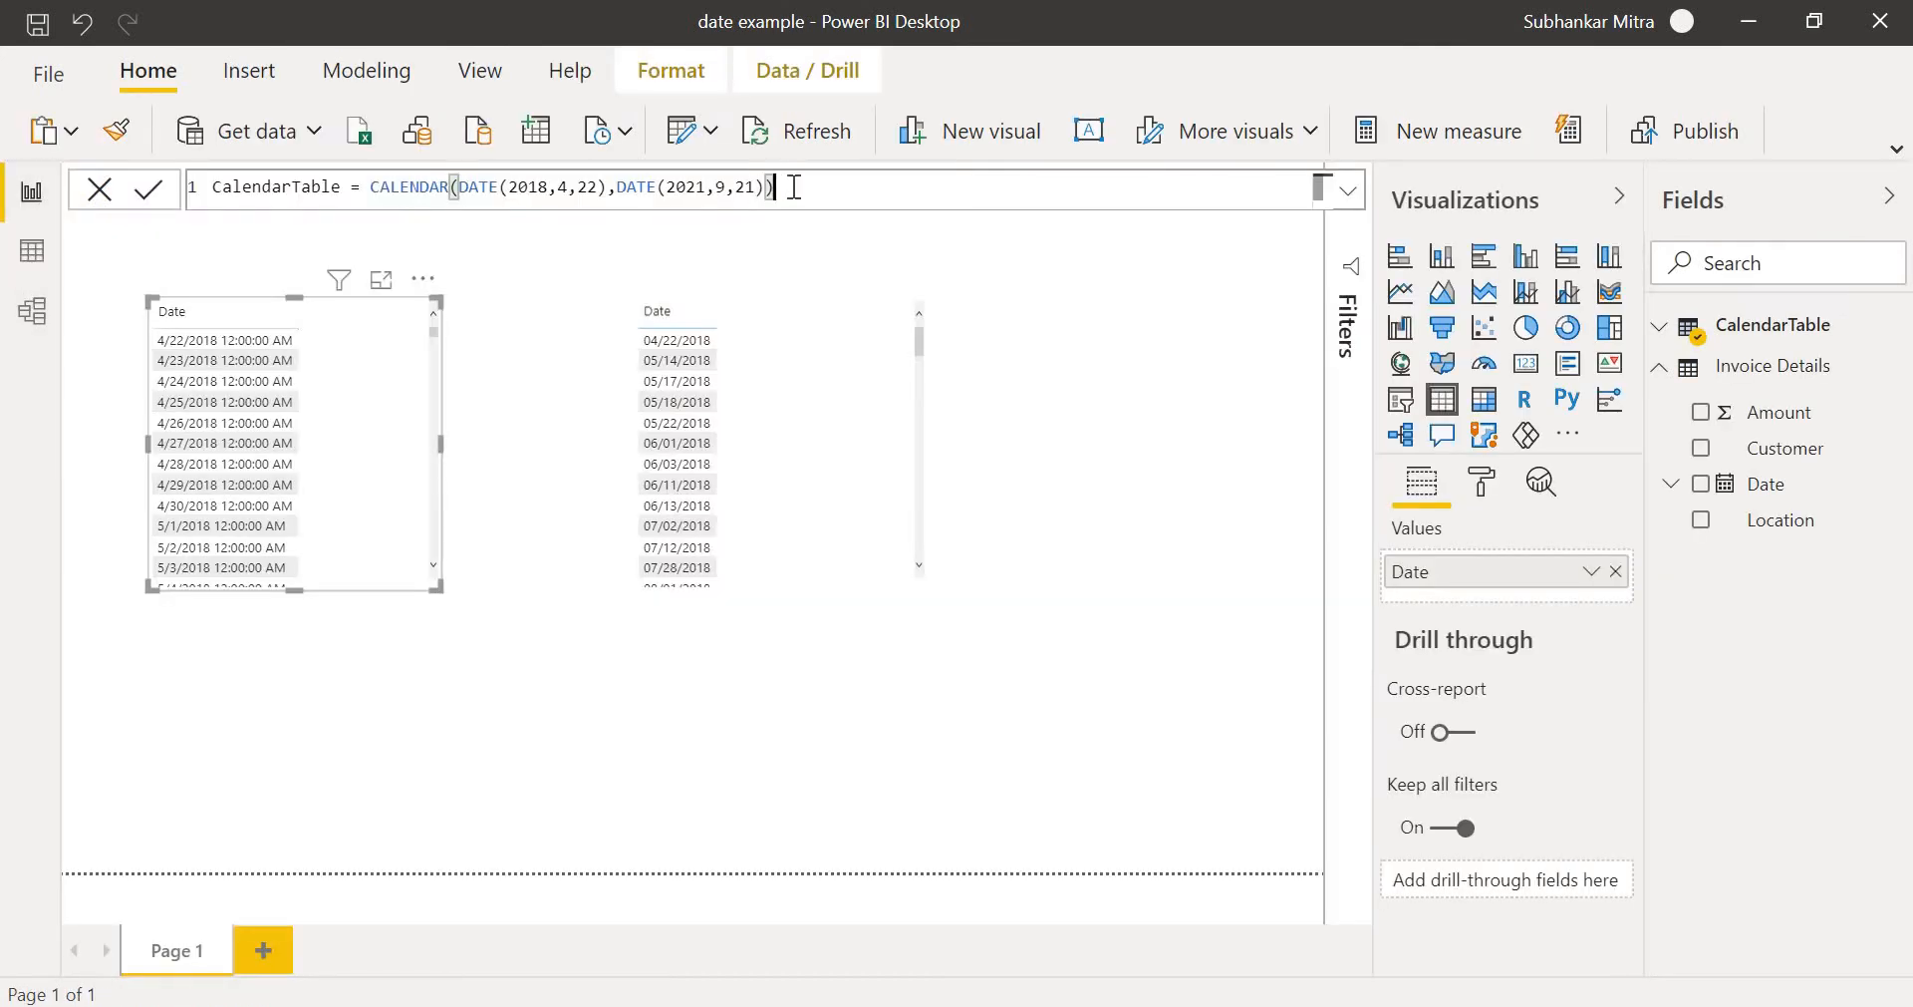
pyautogui.press('BackSpace')
pyautogui.press('BackSpace')
pyautogui.press('BackSpace')
pyautogui.press('BackSpace')
pyautogui.press('BackSpace')
pyautogui.press('BackSpace')
pyautogui.press('BackSpace')
pyautogui.press('BackSpace')
pyautogui.press('BackSpace')
pyautogui.press('BackSpace')
pyautogui.press('BackSpace')
pyautogui.press('BackSpace')
pyautogui.press('BackSpace')
pyautogui.press('BackSpace')
pyautogui.press('BackSpace')
pyautogui.press('BackSpace')
pyautogui.press('BackSpace')
pyautogui.press('BackSpace')
pyautogui.press('BackSpace')
pyautogui.press('BackSpace')
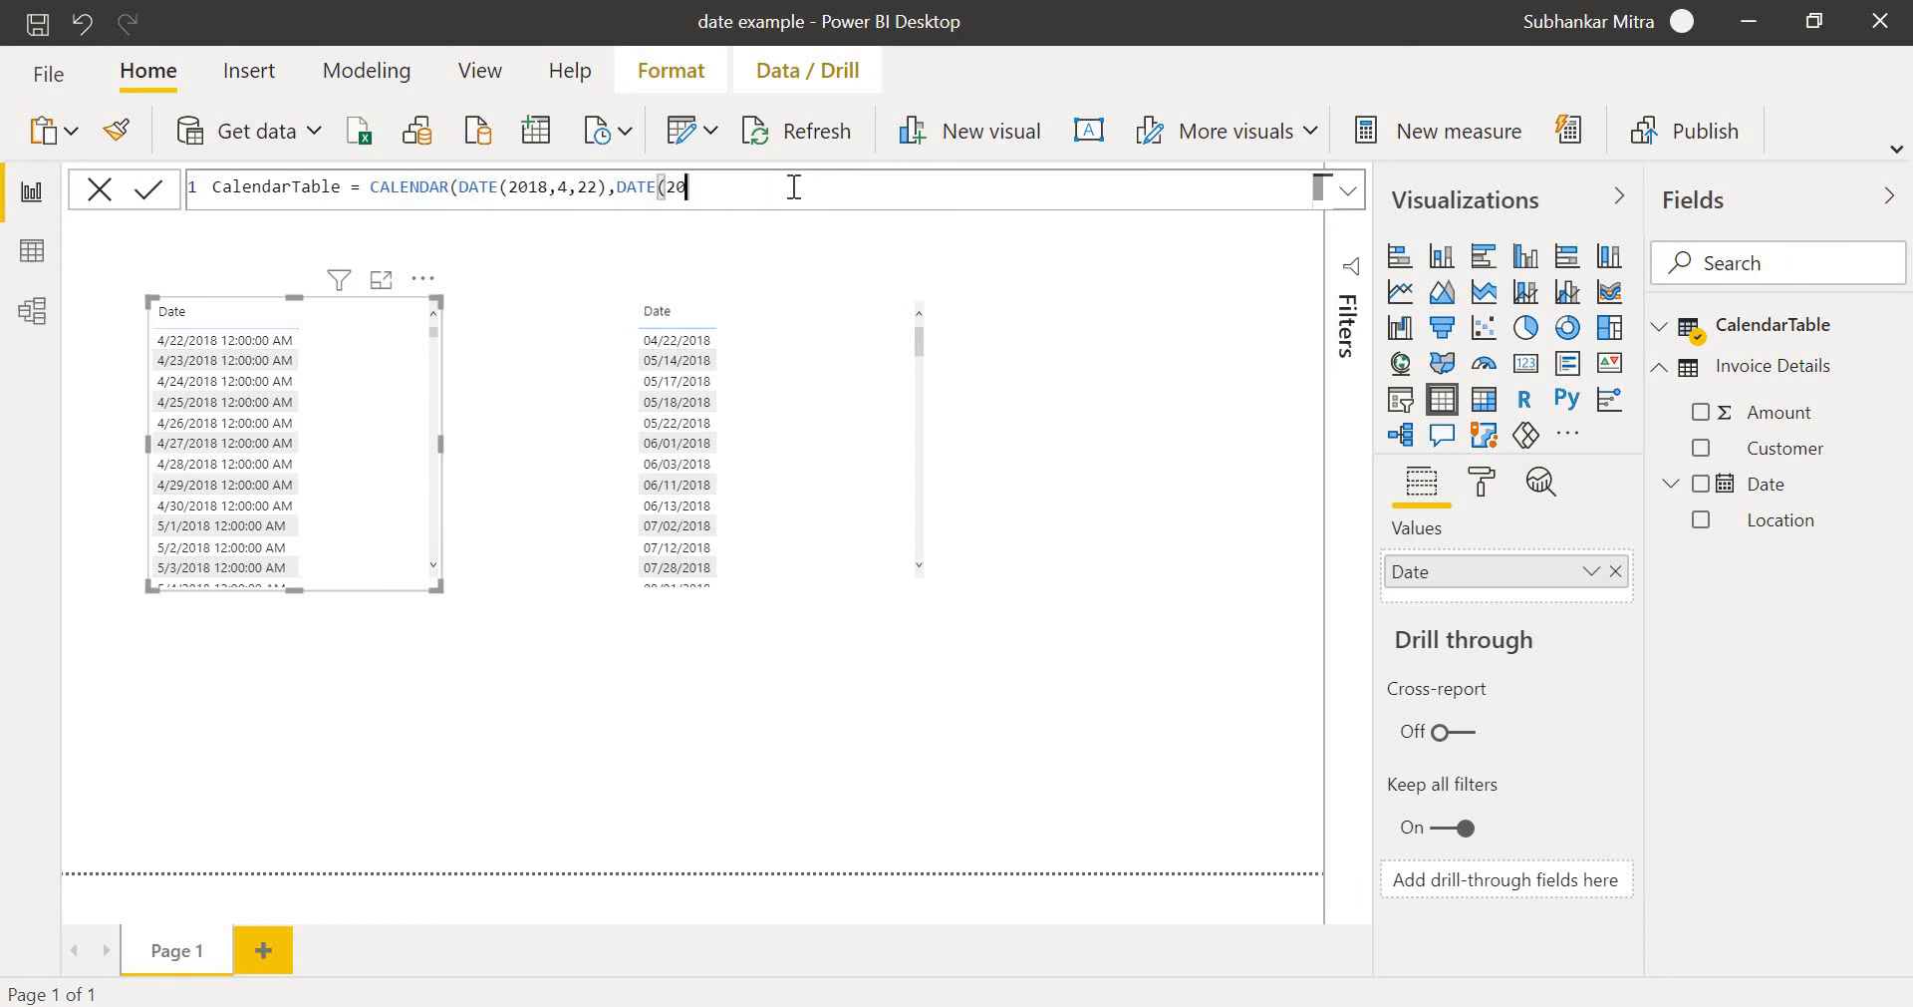
pyautogui.press('BackSpace')
pyautogui.press('BackSpace')
pyautogui.press('BackSpace')
pyautogui.press('BackSpace')
pyautogui.press('BackSpace')
pyautogui.press('BackSpace')
pyautogui.press('BackSpace')
pyautogui.press('BackSpace')
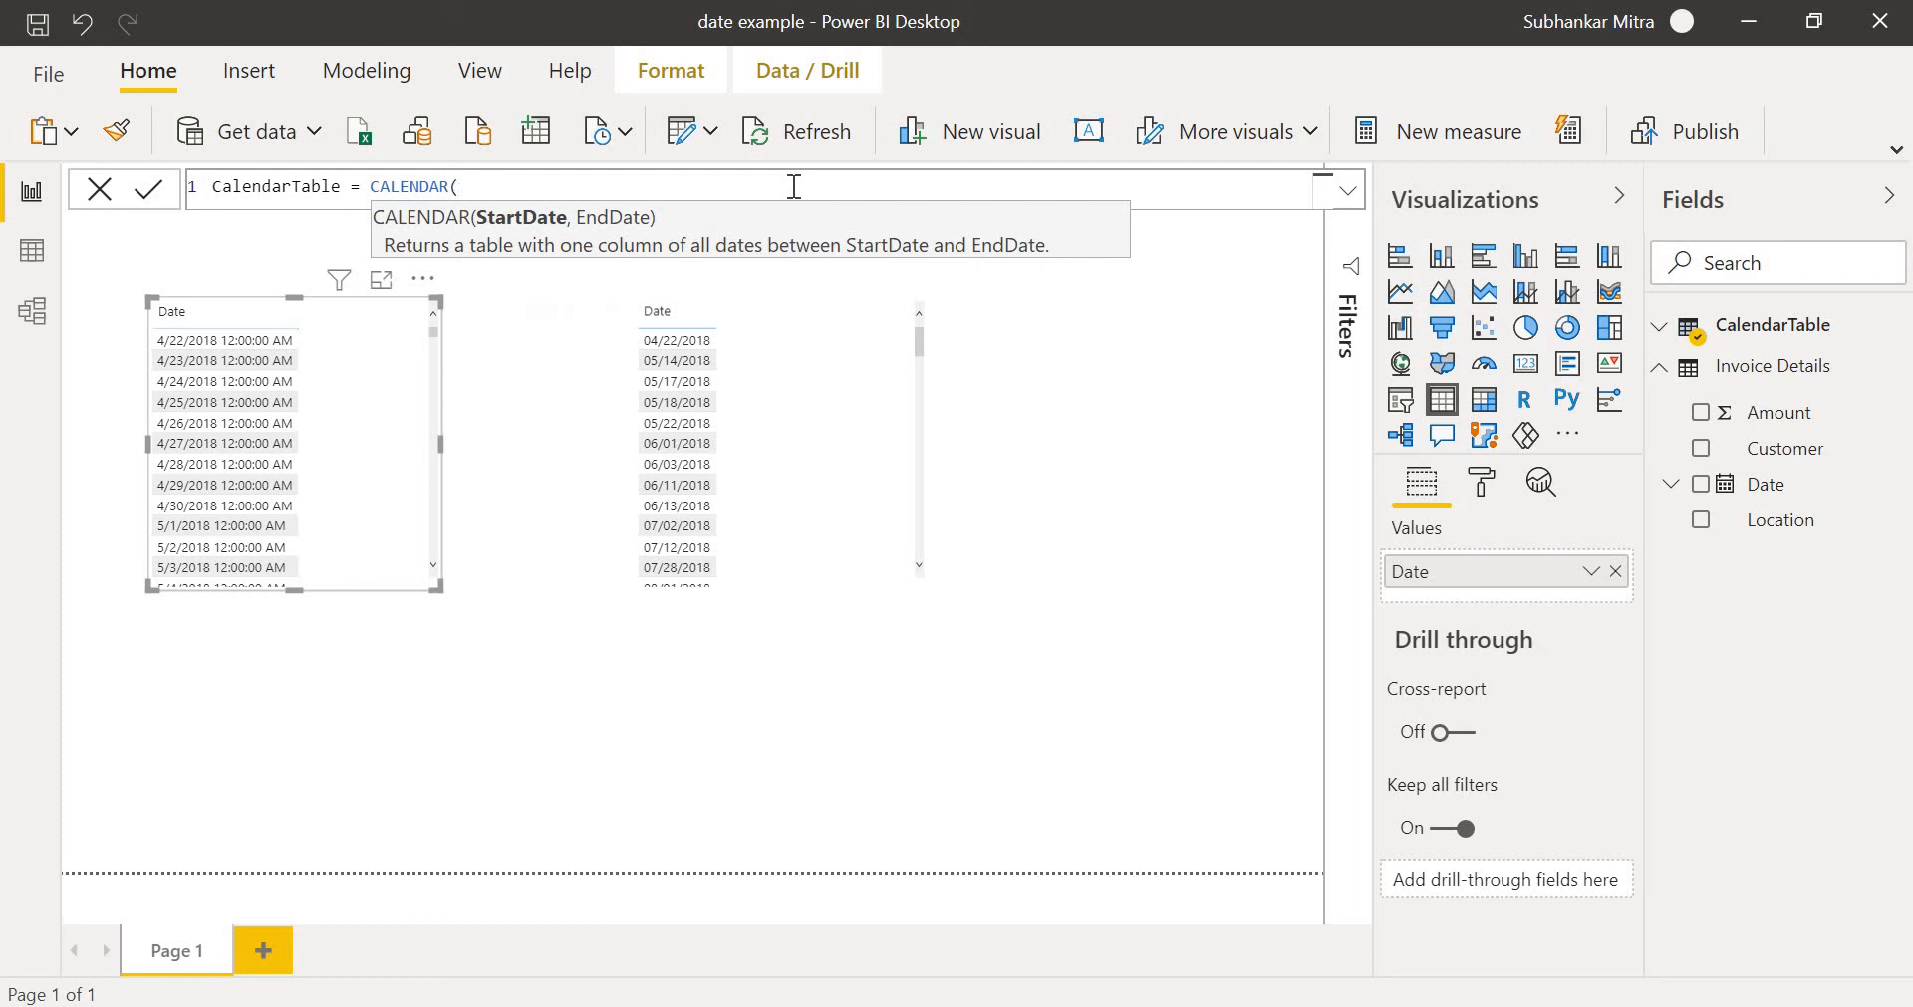
# Insert the MINX function as the start date argument of CalendarTable's CALENDAR function.
pyautogui.write('mi')
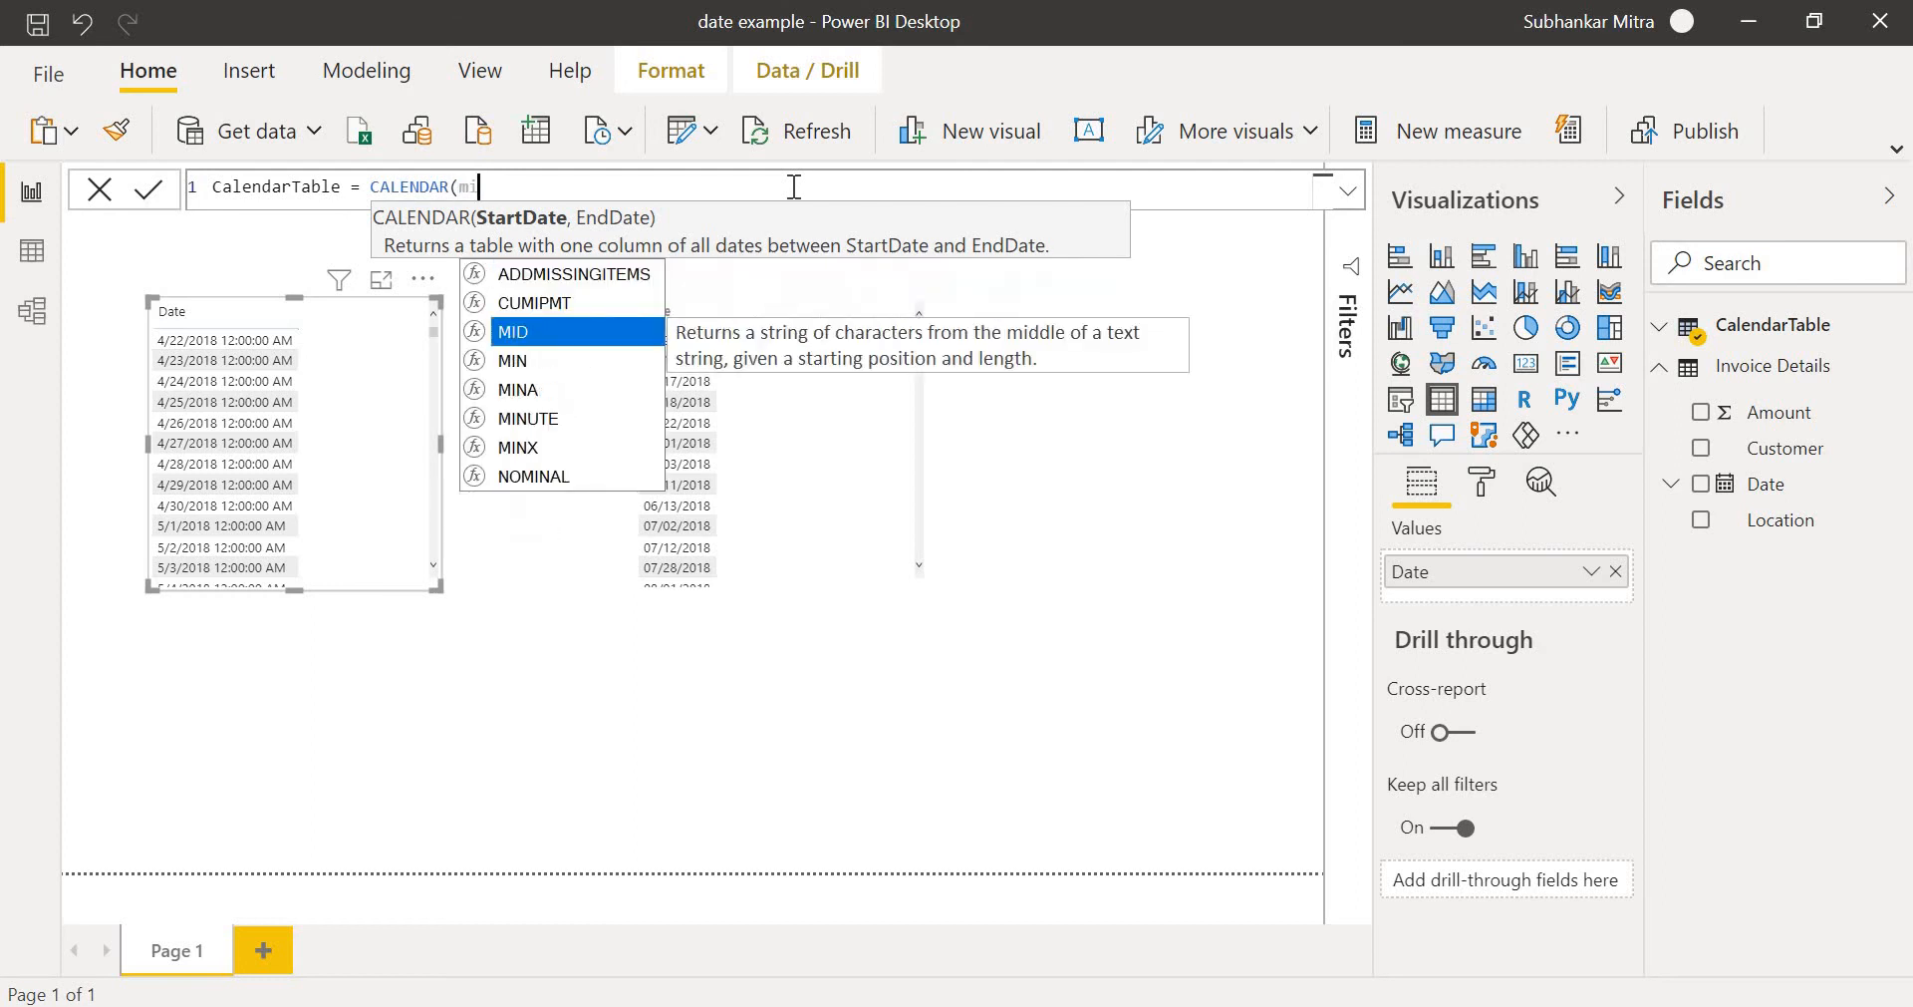
pyautogui.press('Down')
pyautogui.press('Down')
pyautogui.press('Down')
pyautogui.press('Down')
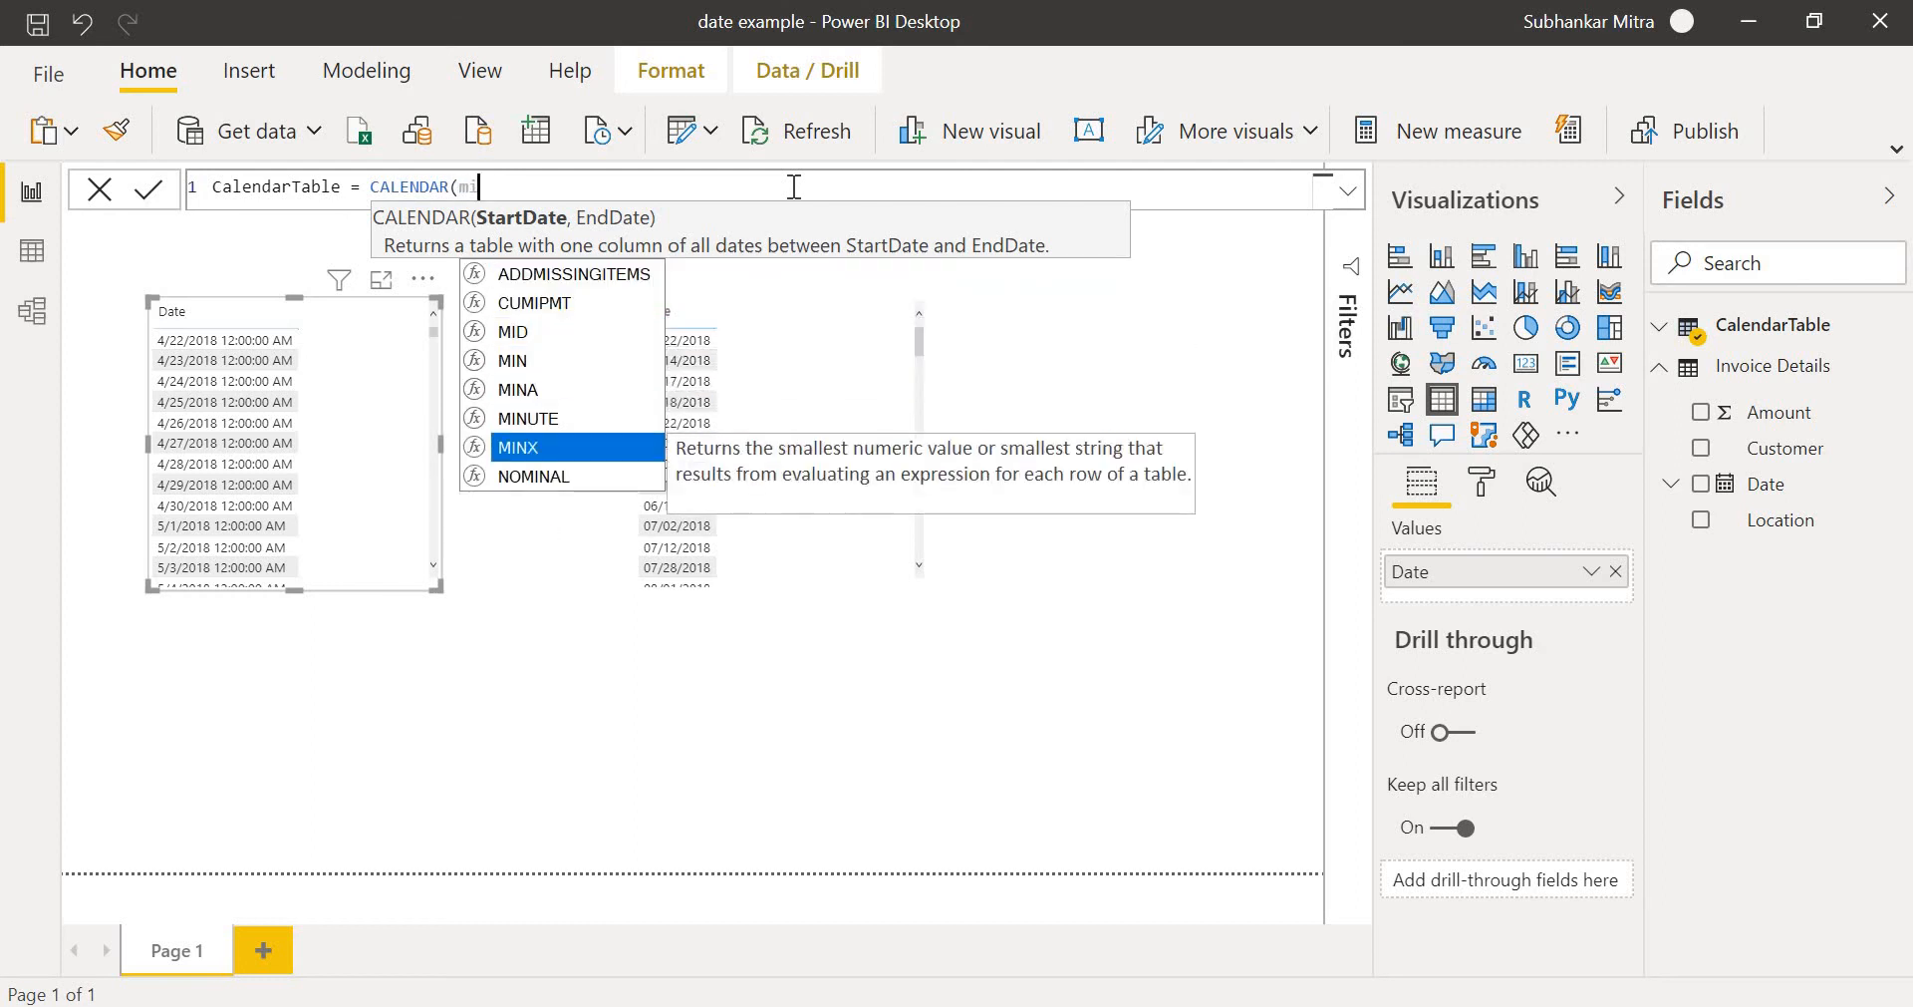
pyautogui.press('Up')
pyautogui.press('Up')
pyautogui.press('Up')
pyautogui.press('Up')
pyautogui.press('Down')
pyautogui.press('Down')
pyautogui.press('Down')
pyautogui.press('Down')
pyautogui.press('Down')
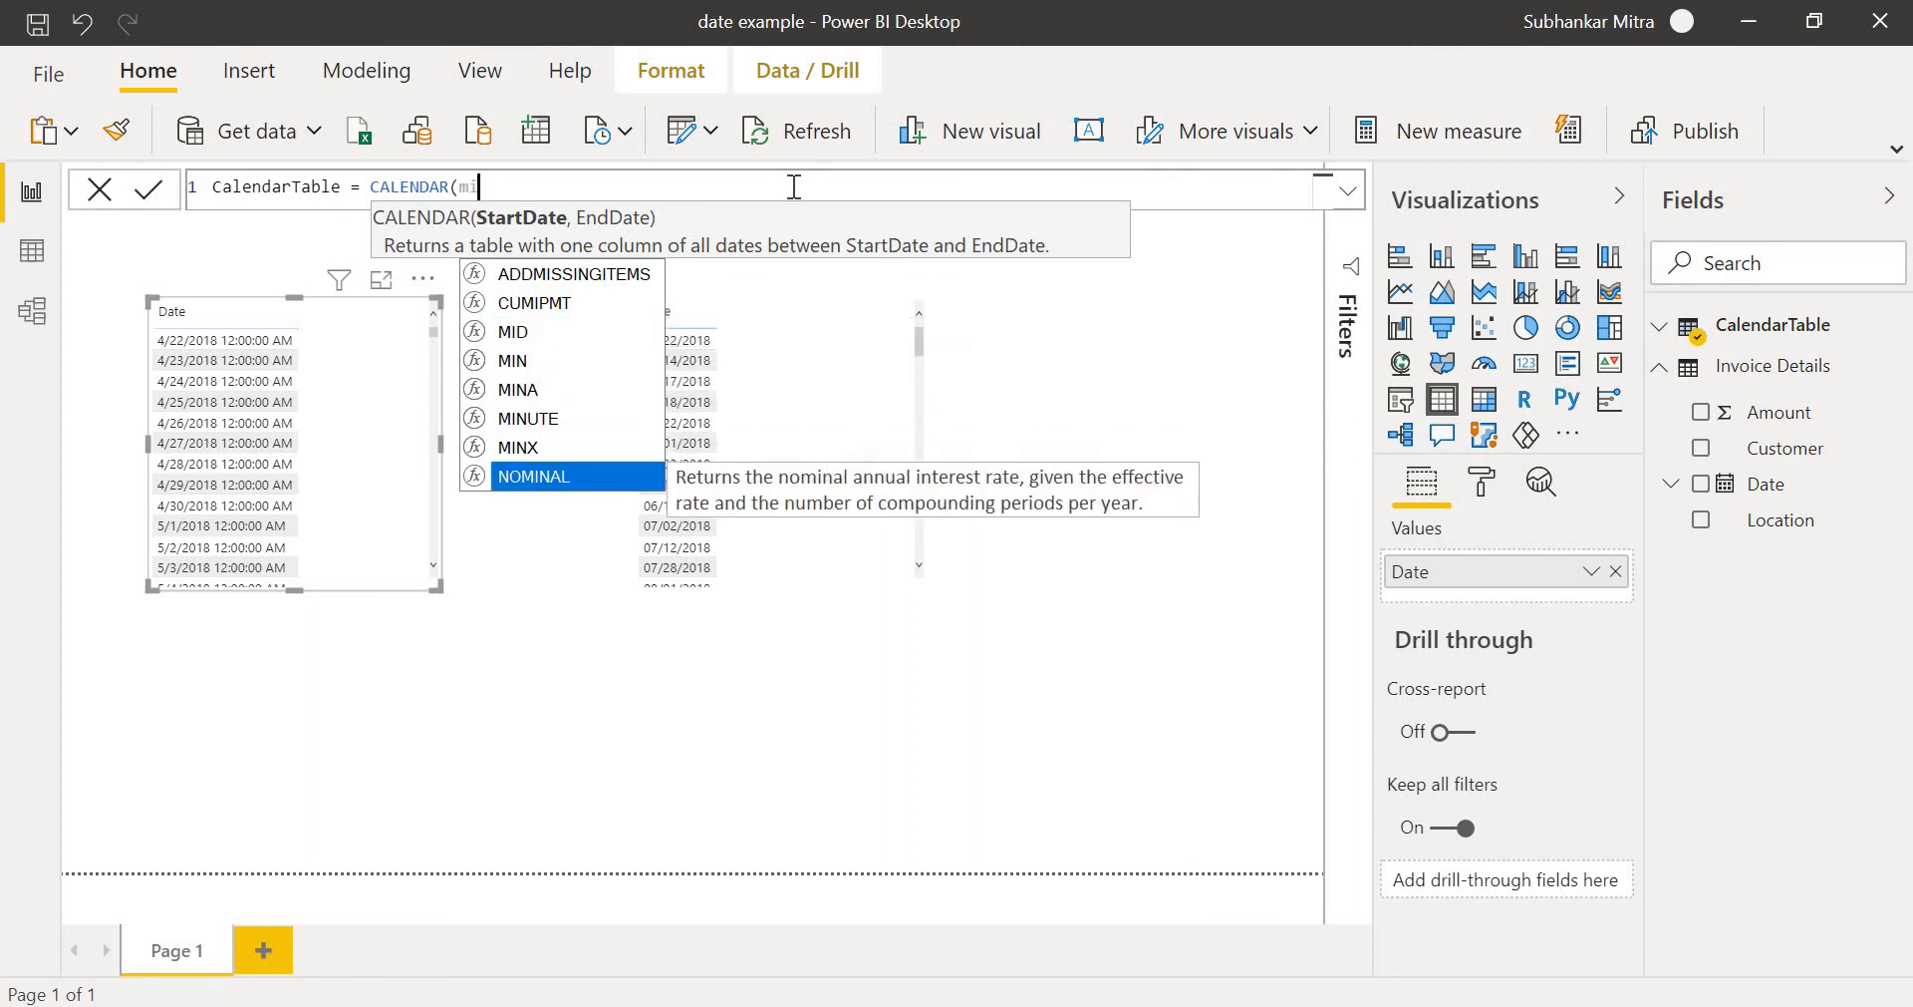
pyautogui.press('Up')
pyautogui.press('Tab')
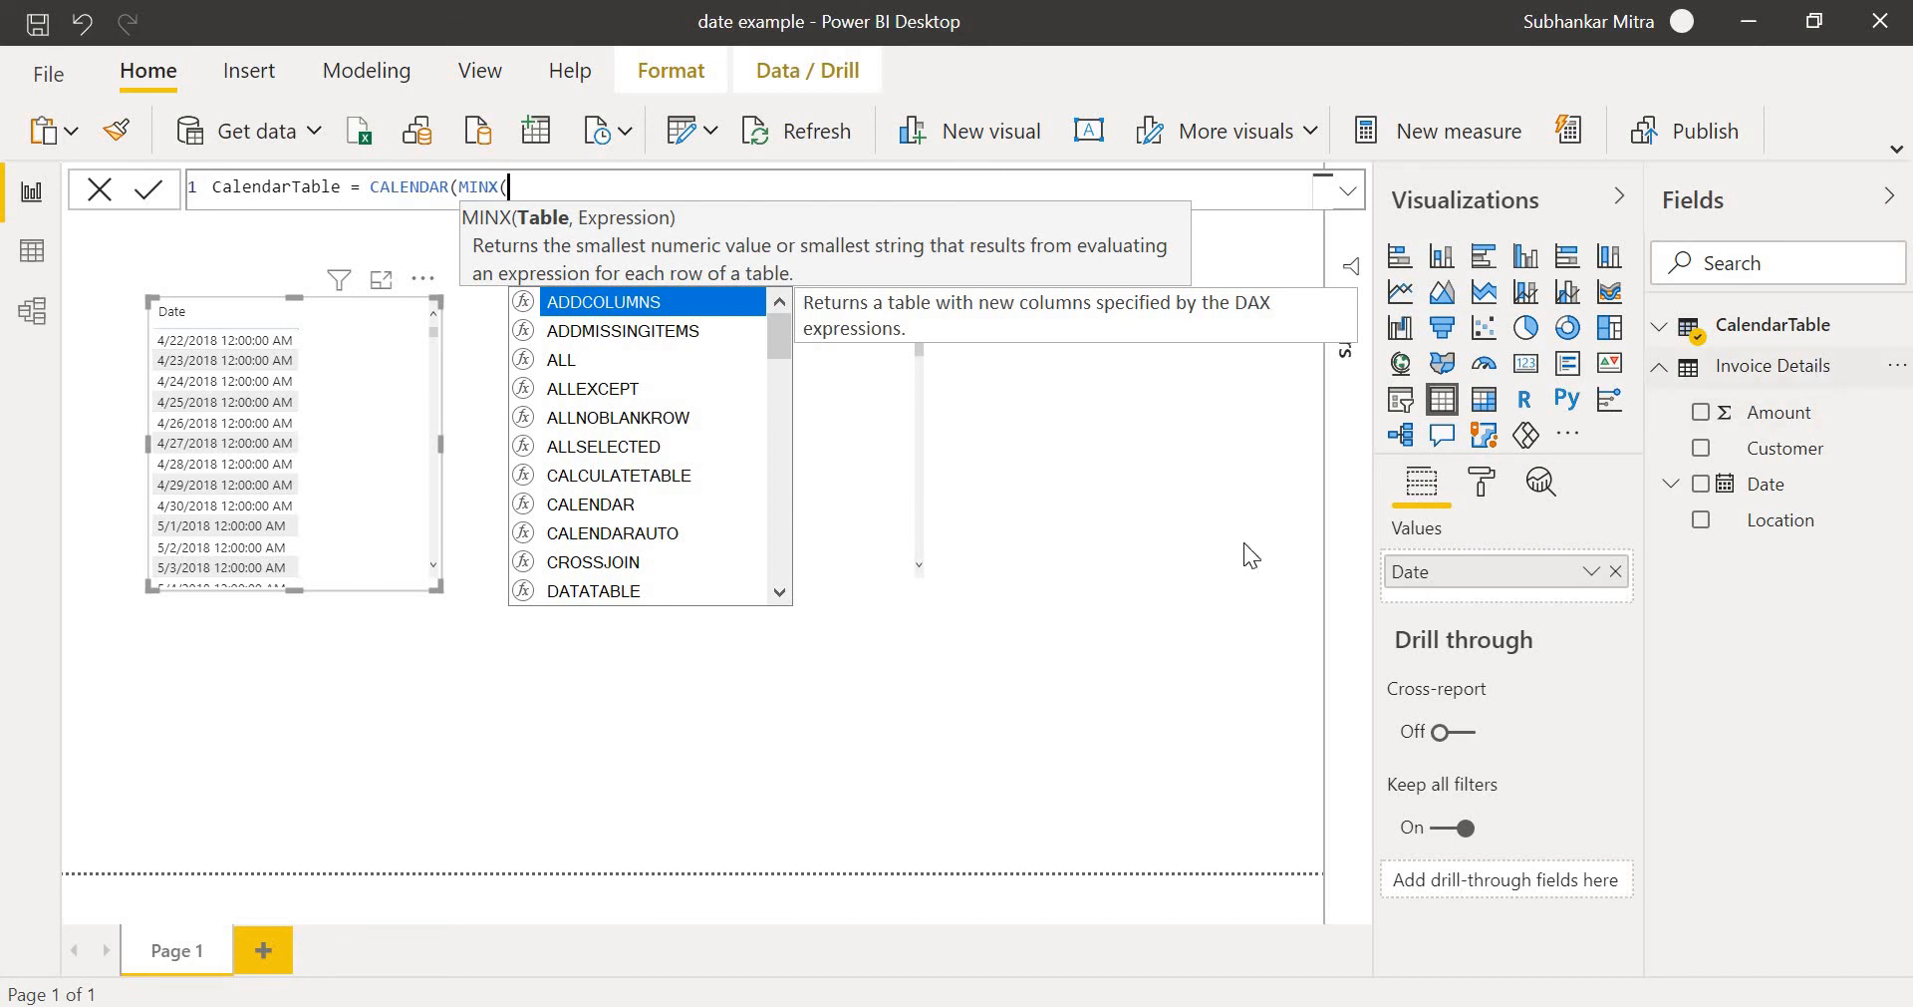
# Give MINX the 'Invoice Details' table and the expression 'Invoice Details'[Date], and close its parenthesis.
pyautogui.write('inv')
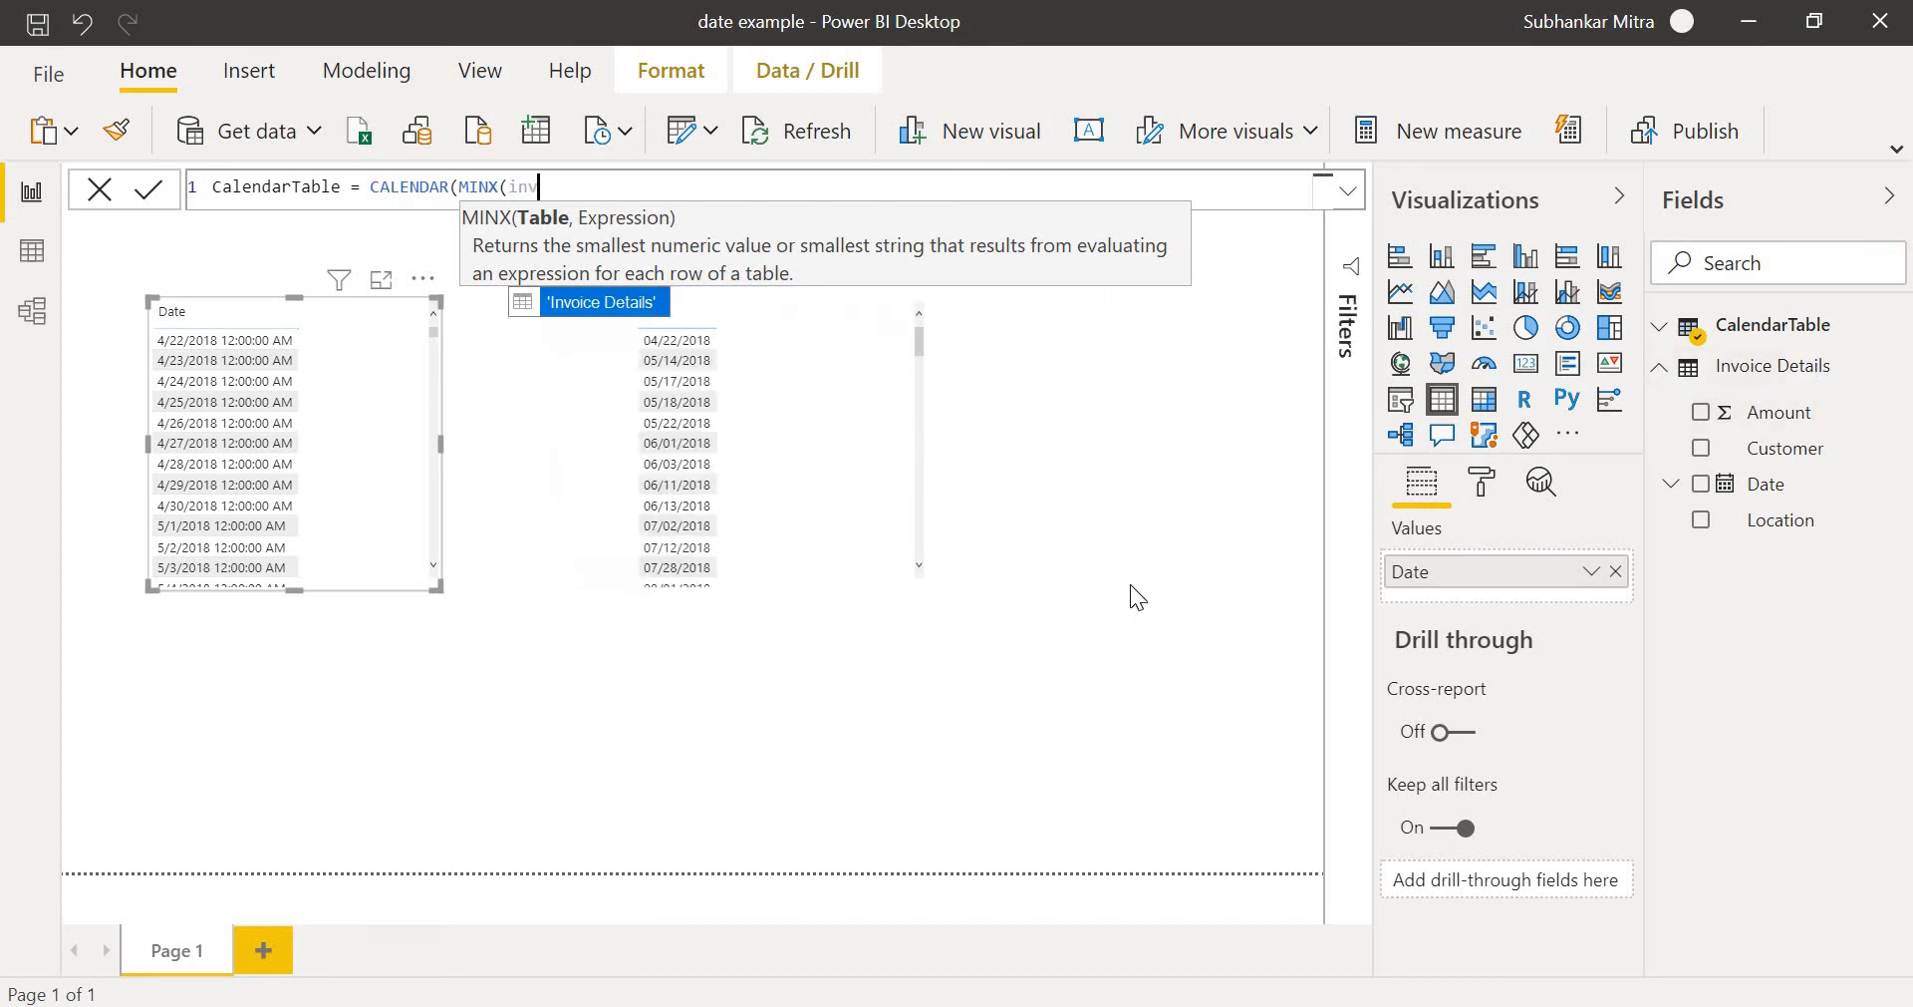
pyautogui.press('Tab')
pyautogui.write(',')
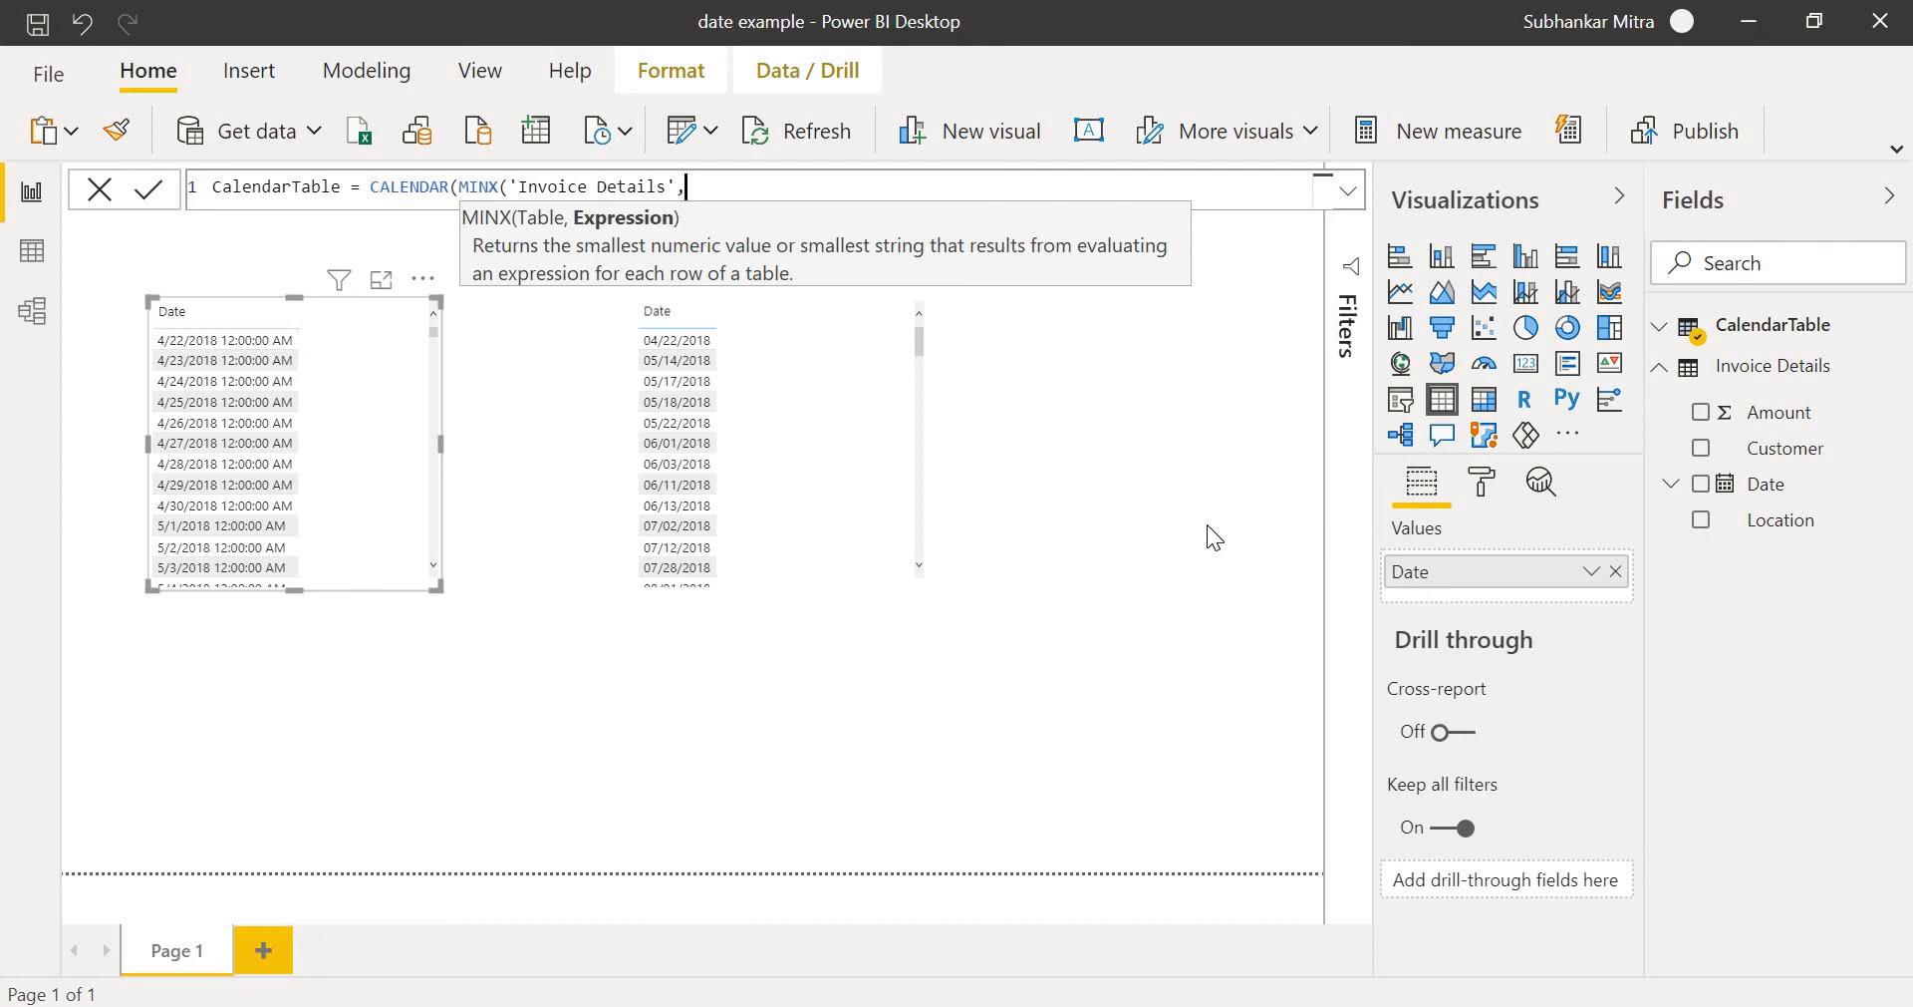
pyautogui.write('invo')
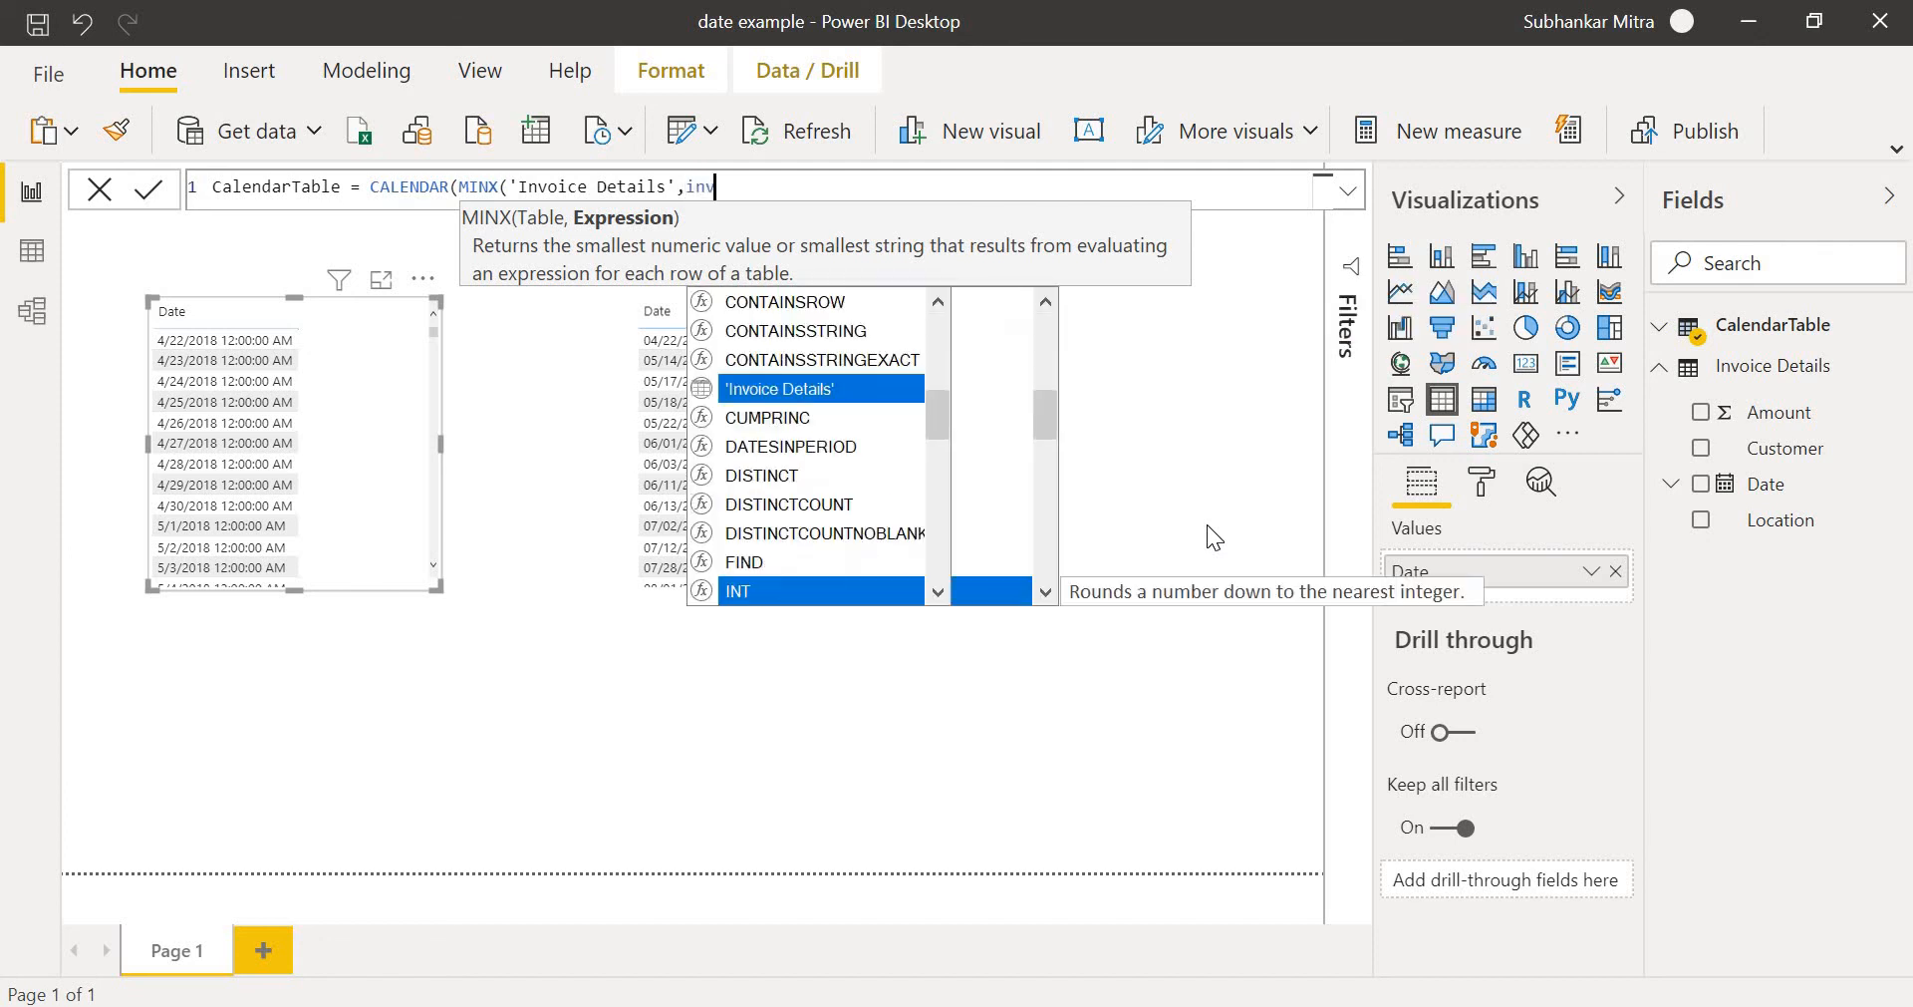
pyautogui.press('Down')
pyautogui.press('Down')
pyautogui.press('Down')
pyautogui.press('Tab')
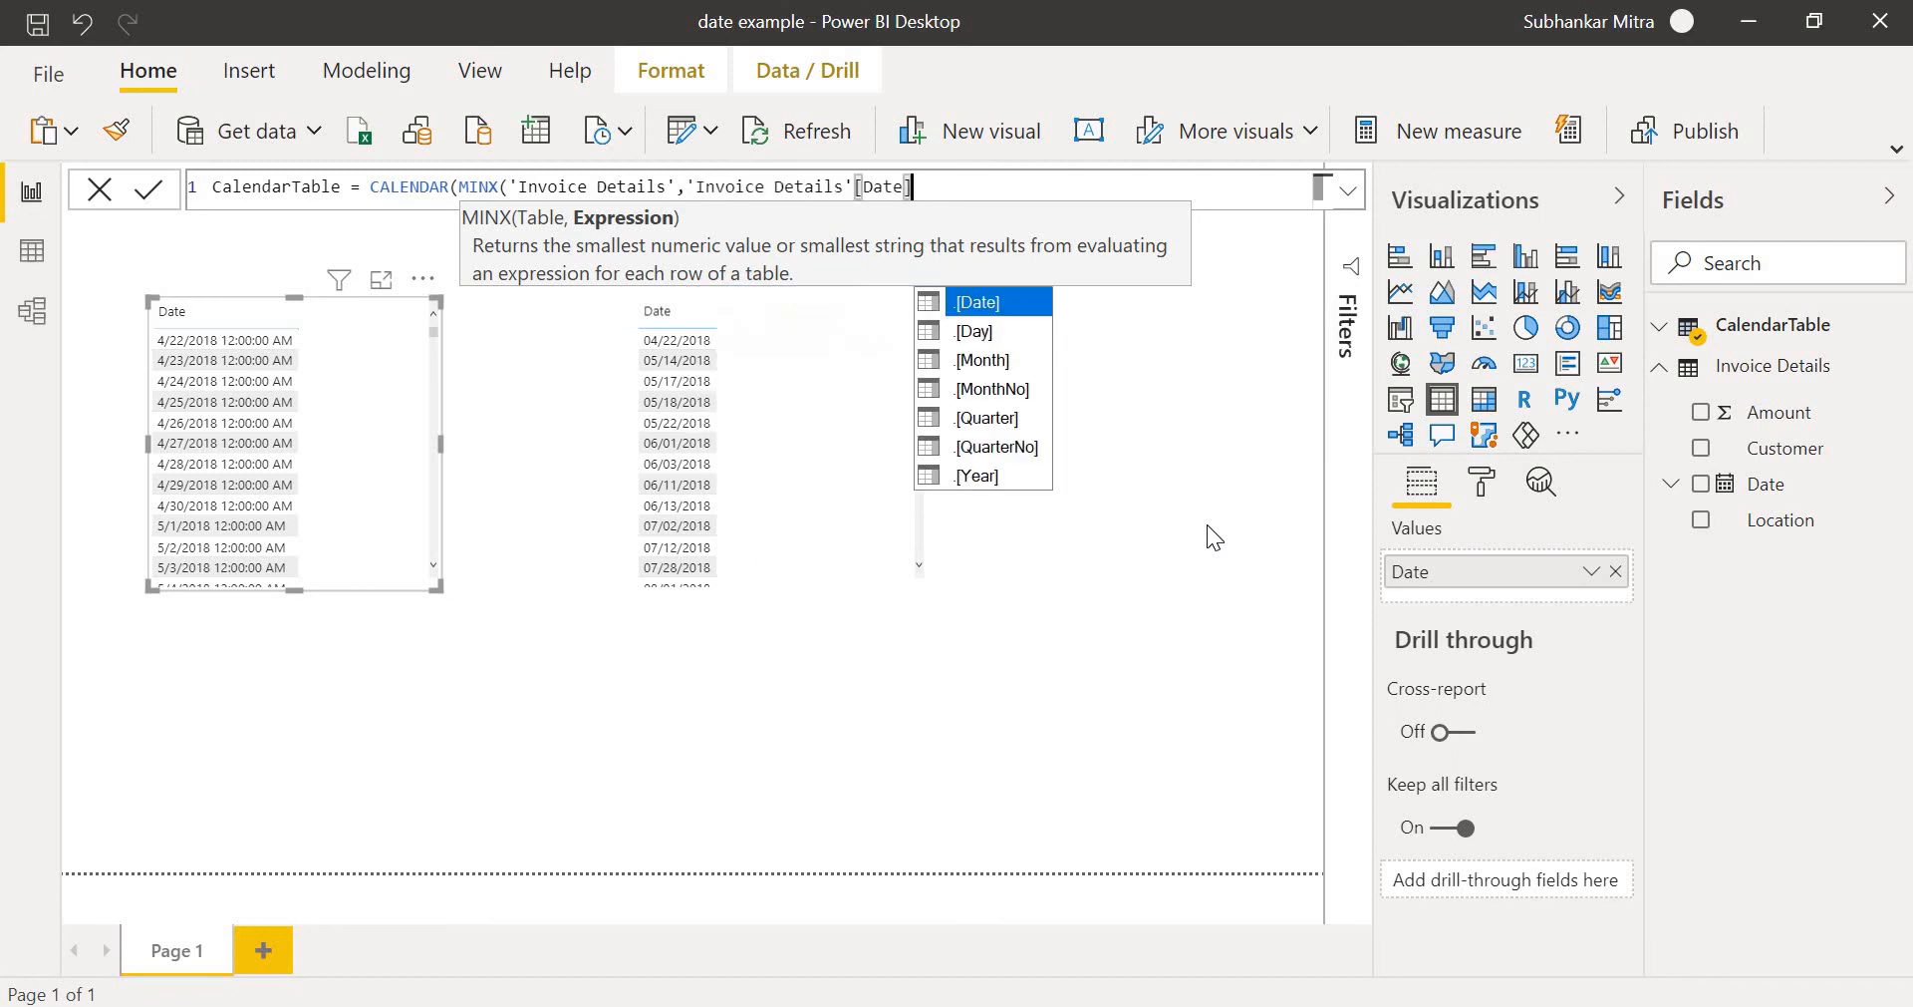
pyautogui.write(')')
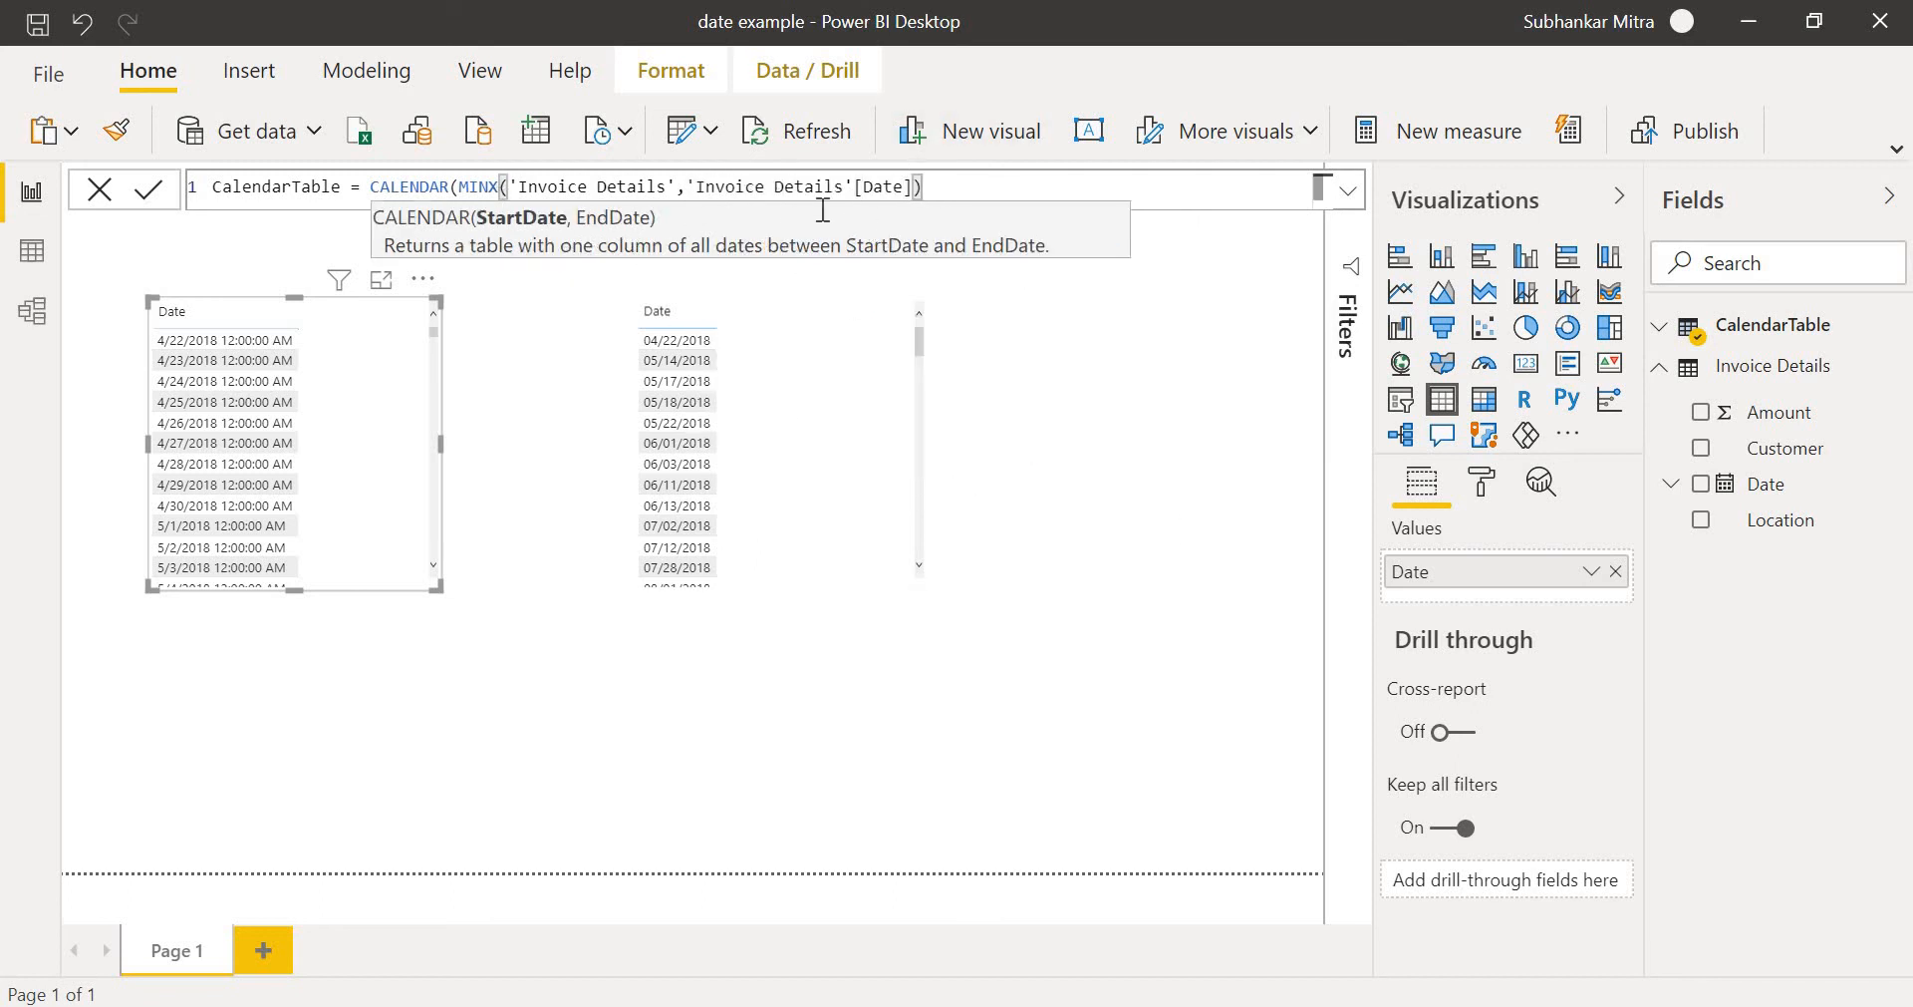
# Set CALENDAR's end date to MAXX('Invoice Details','Invoice Details'[Date]) and commit the CalendarTable formula.
pyautogui.write(',ma')
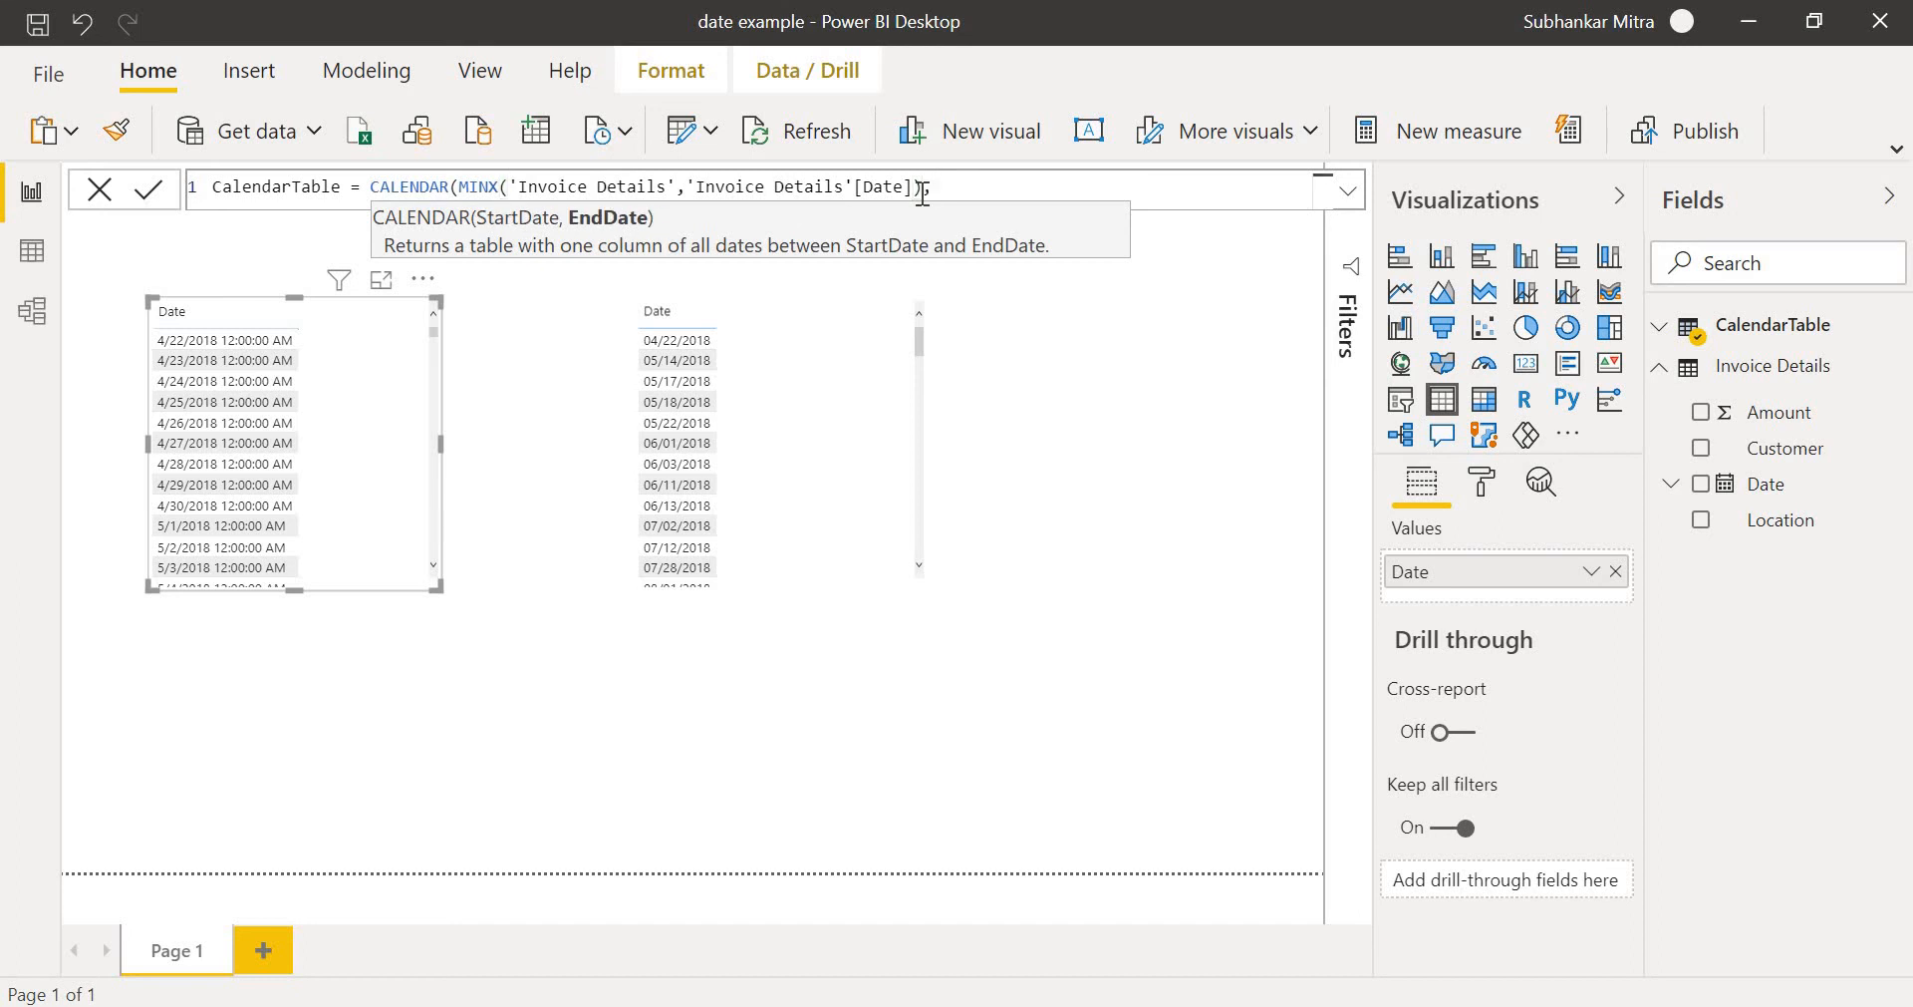
pyautogui.write('x')
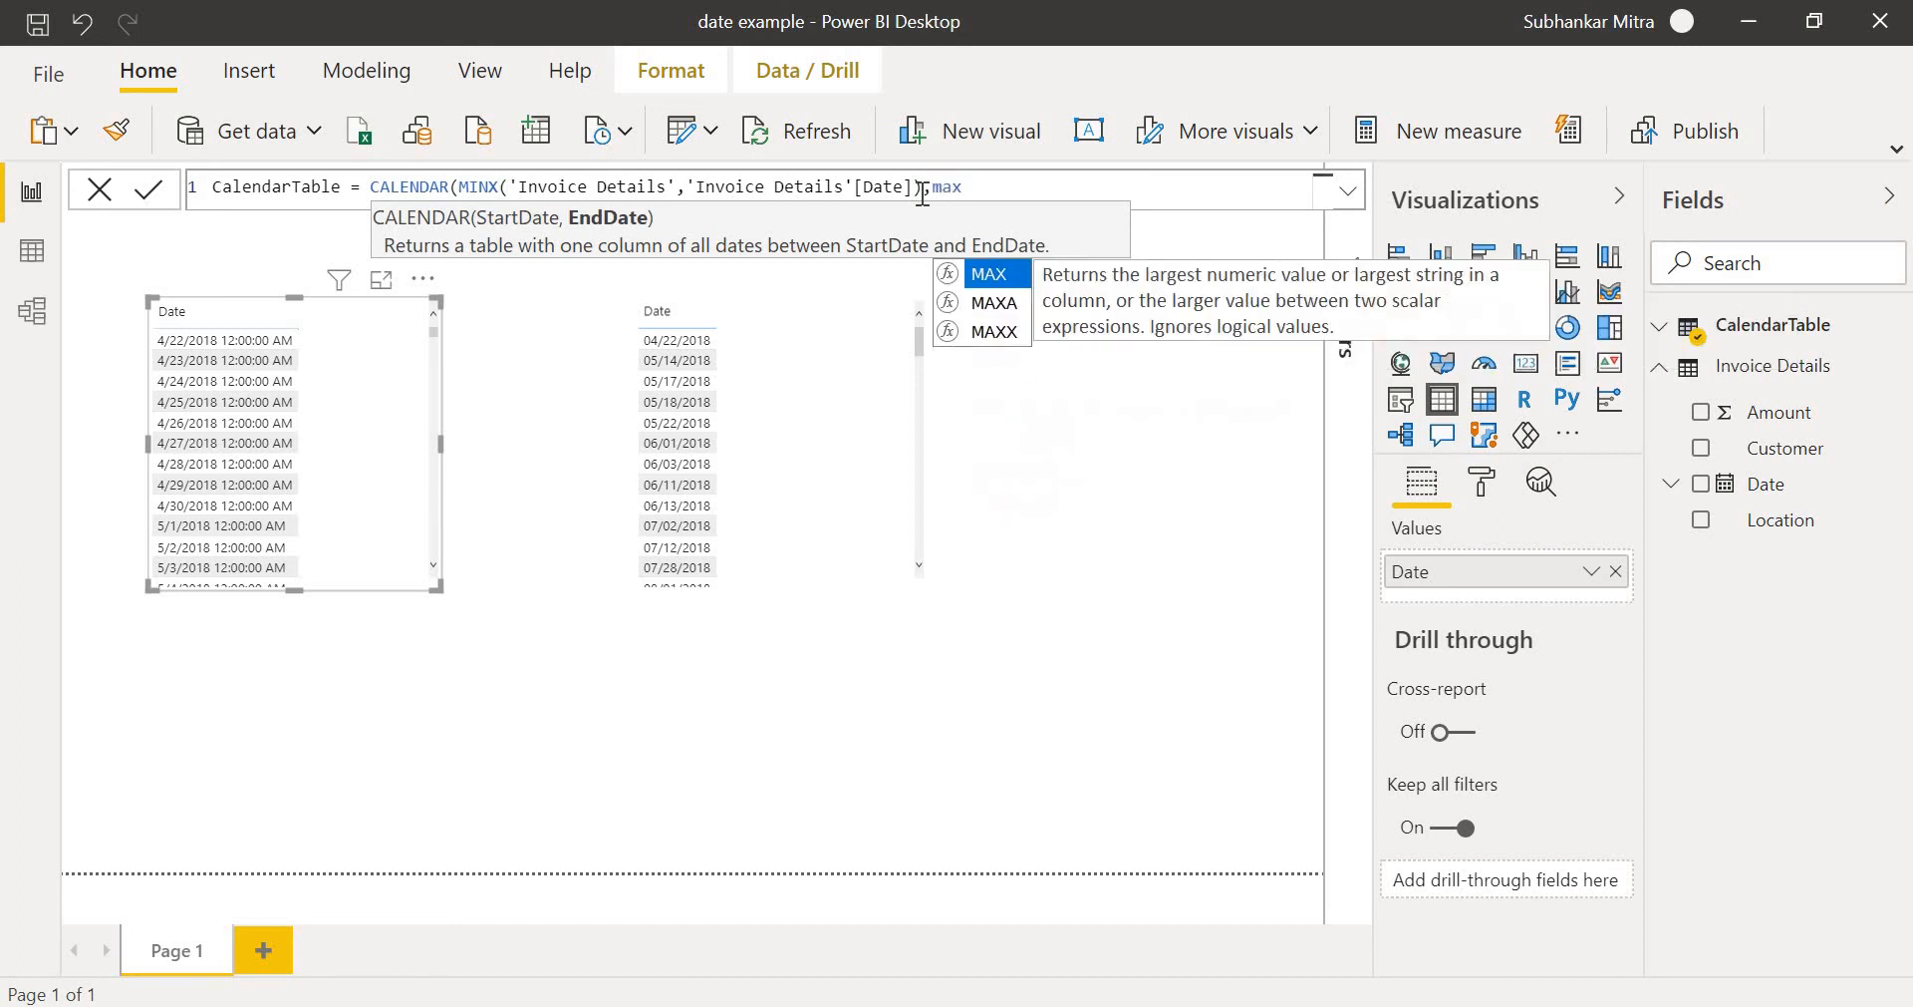
pyautogui.press('Down')
pyautogui.press('Down')
pyautogui.press('Tab')
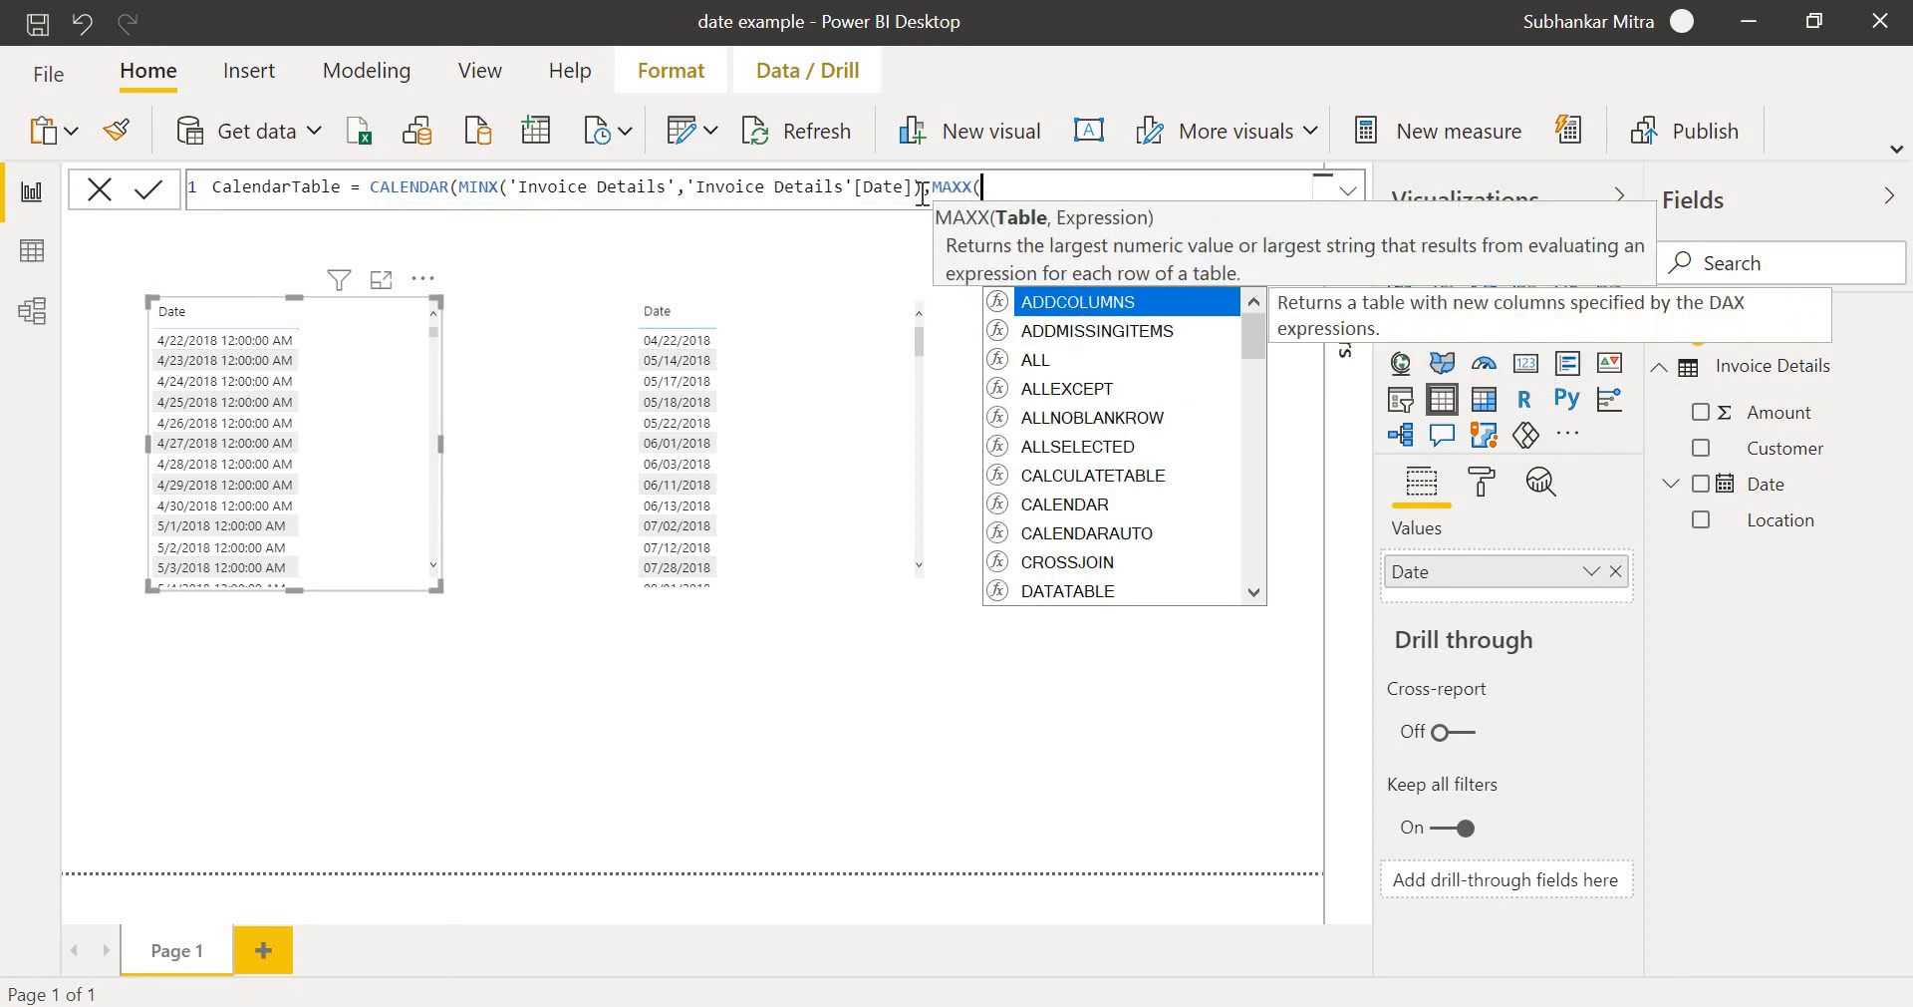
pyautogui.write('invo')
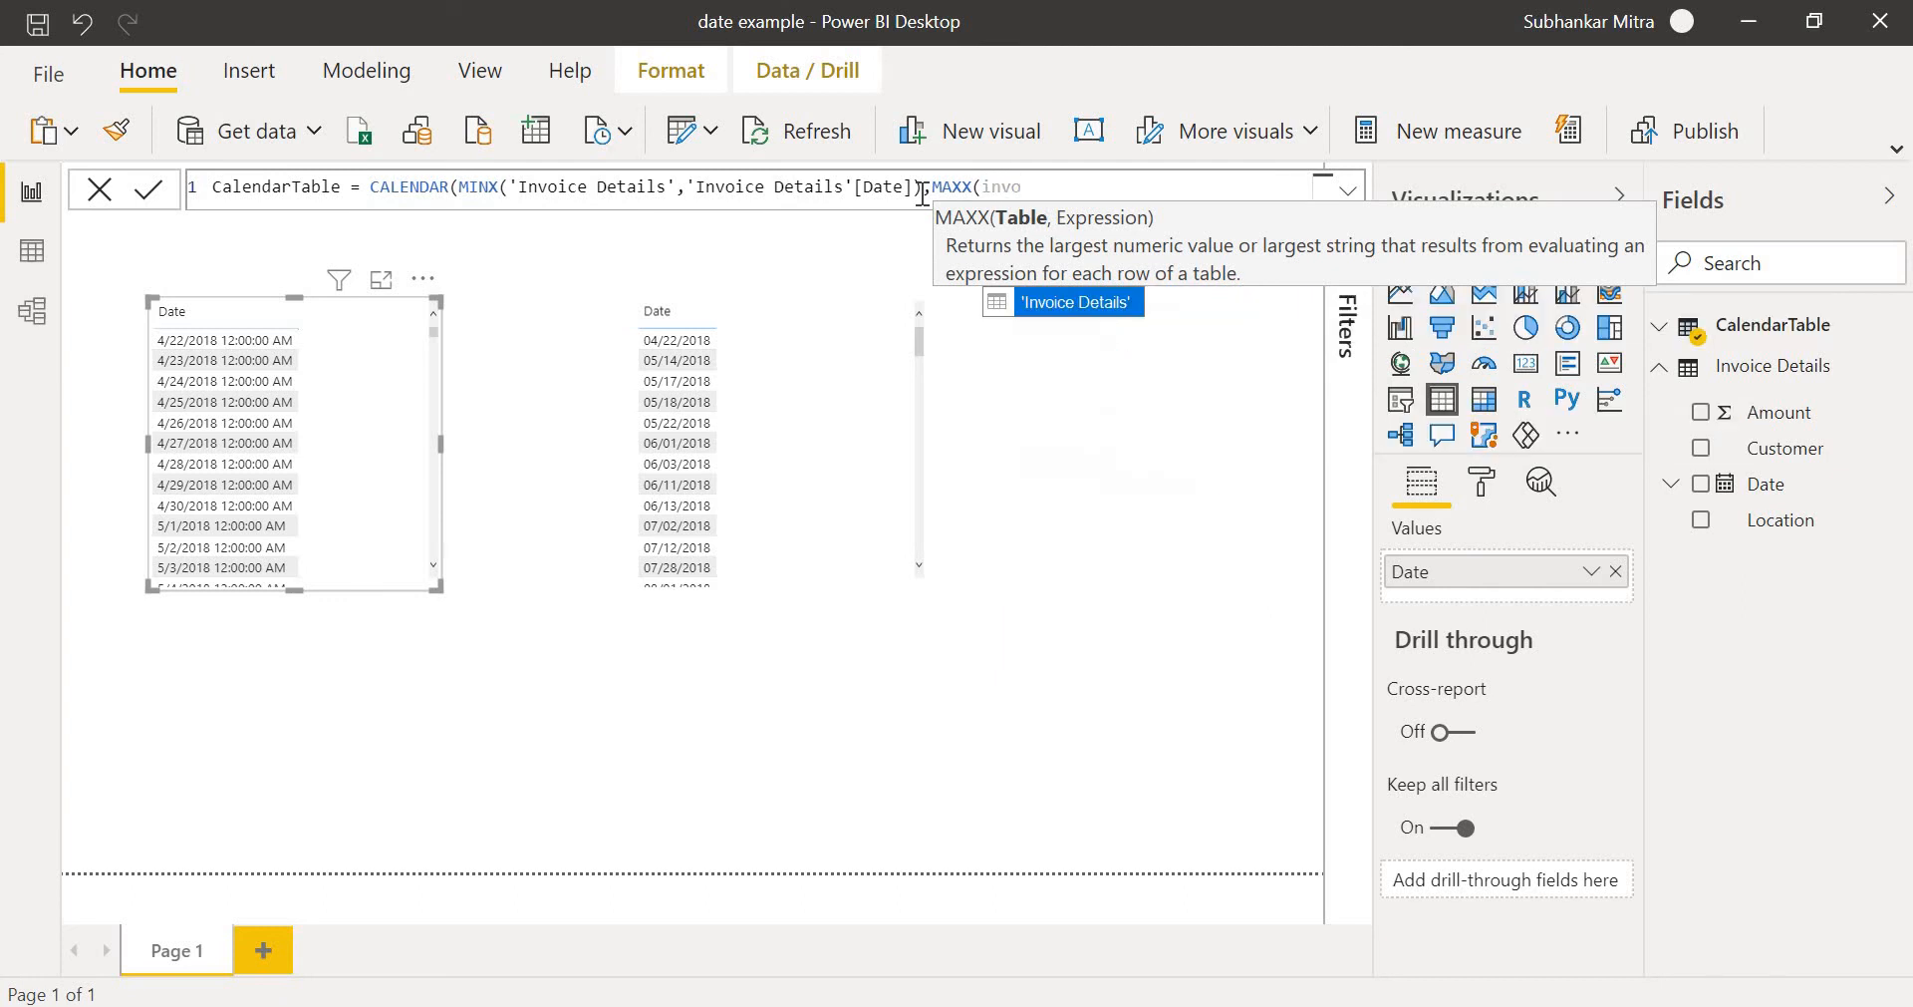
pyautogui.press('Tab')
pyautogui.write(',')
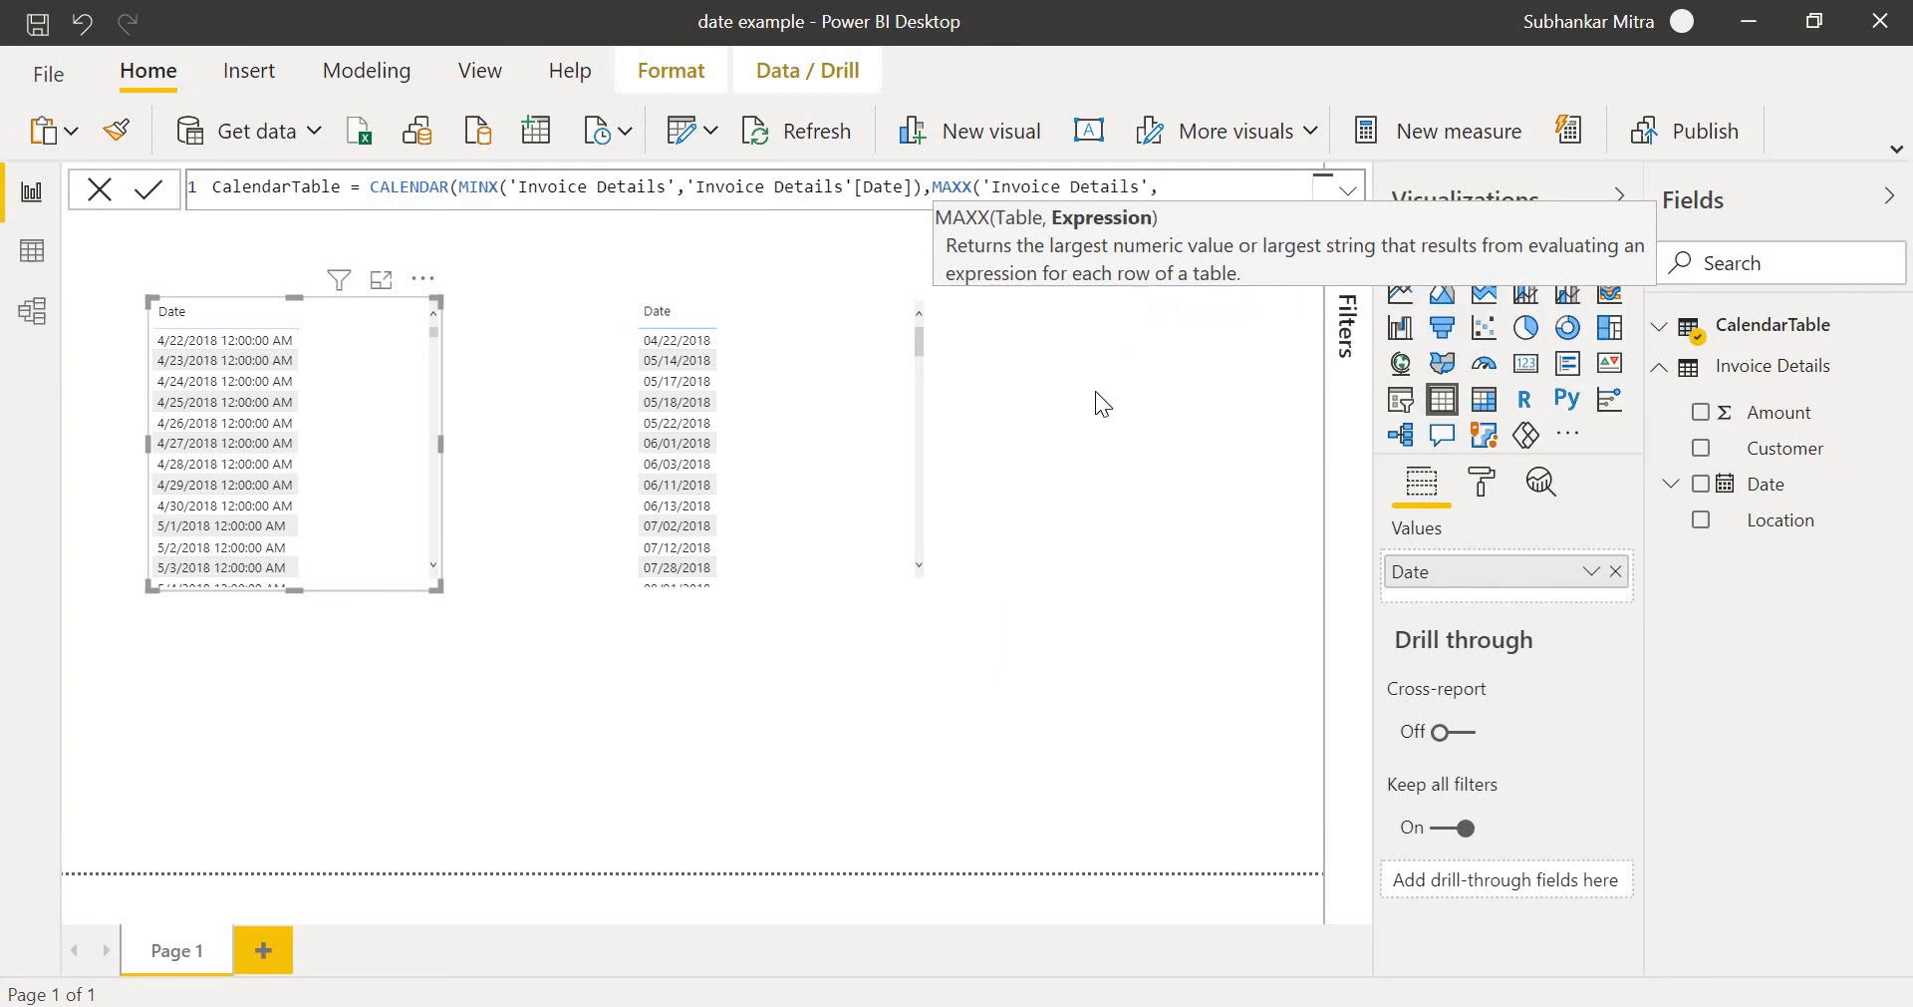
pyautogui.write('invo')
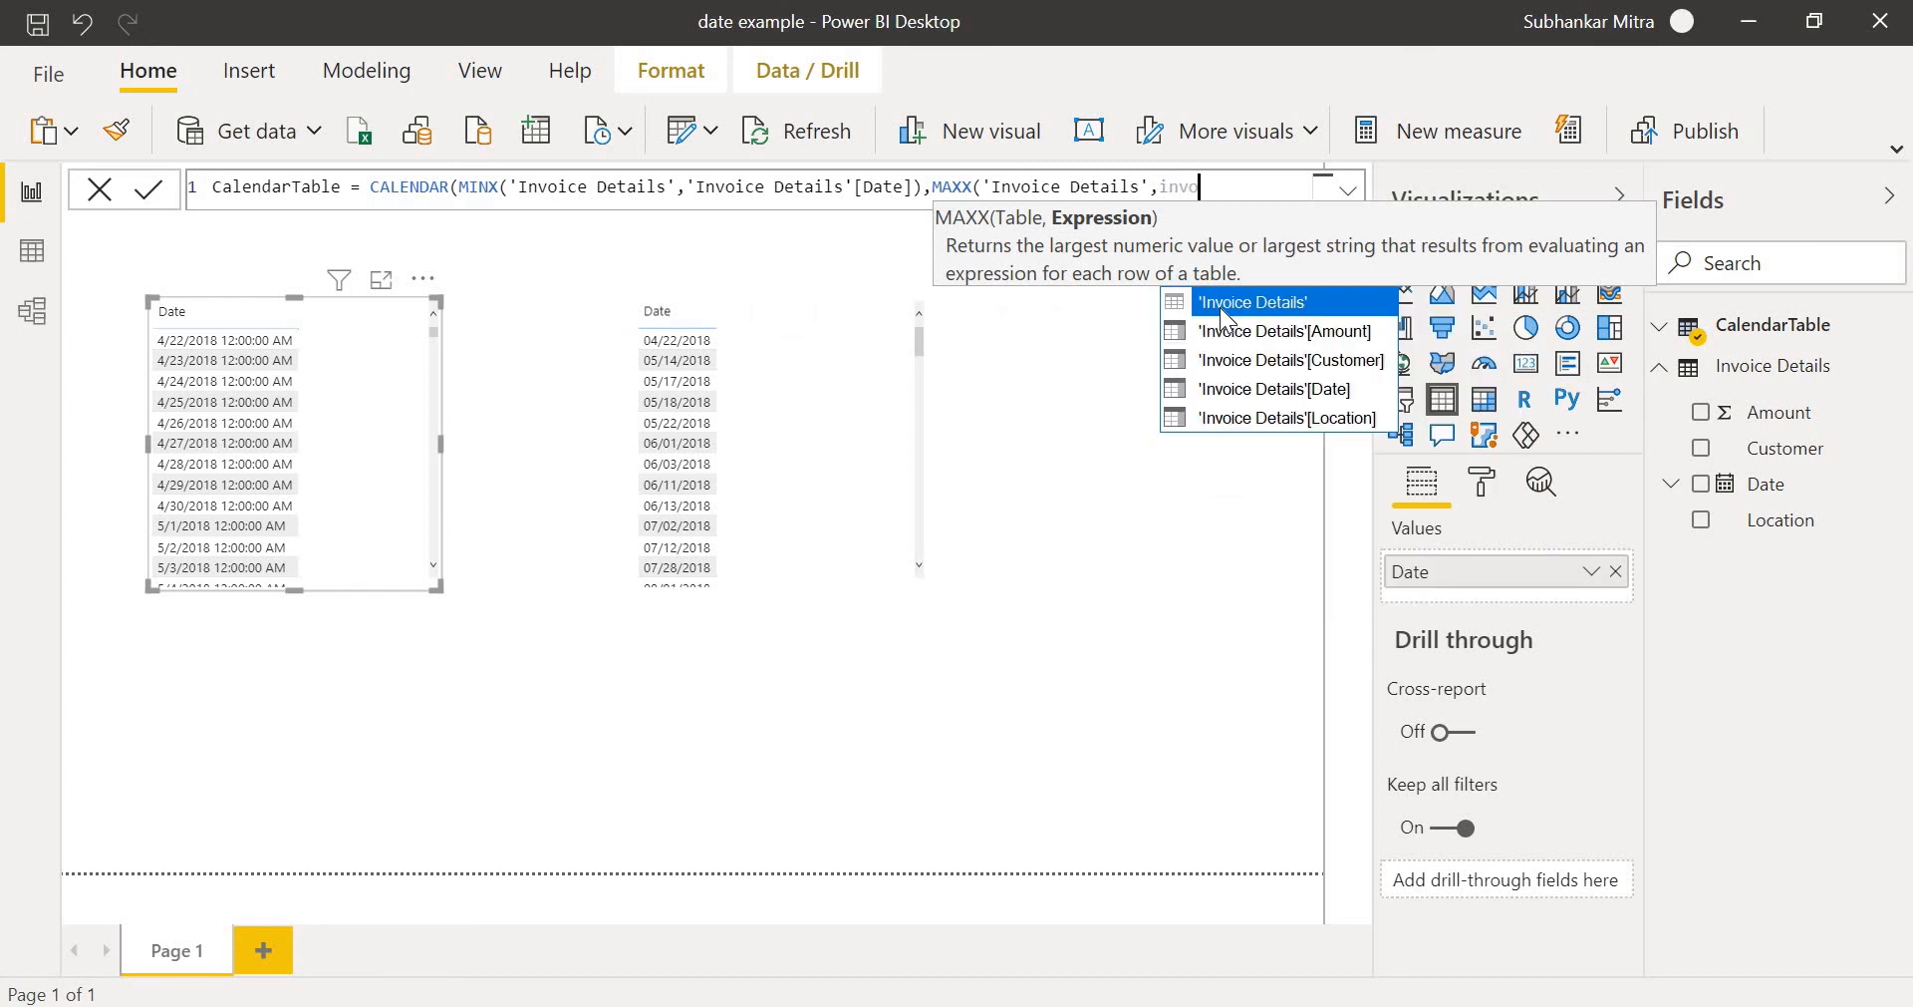
pyautogui.press('Down')
pyautogui.press('Down')
pyautogui.press('Tab')
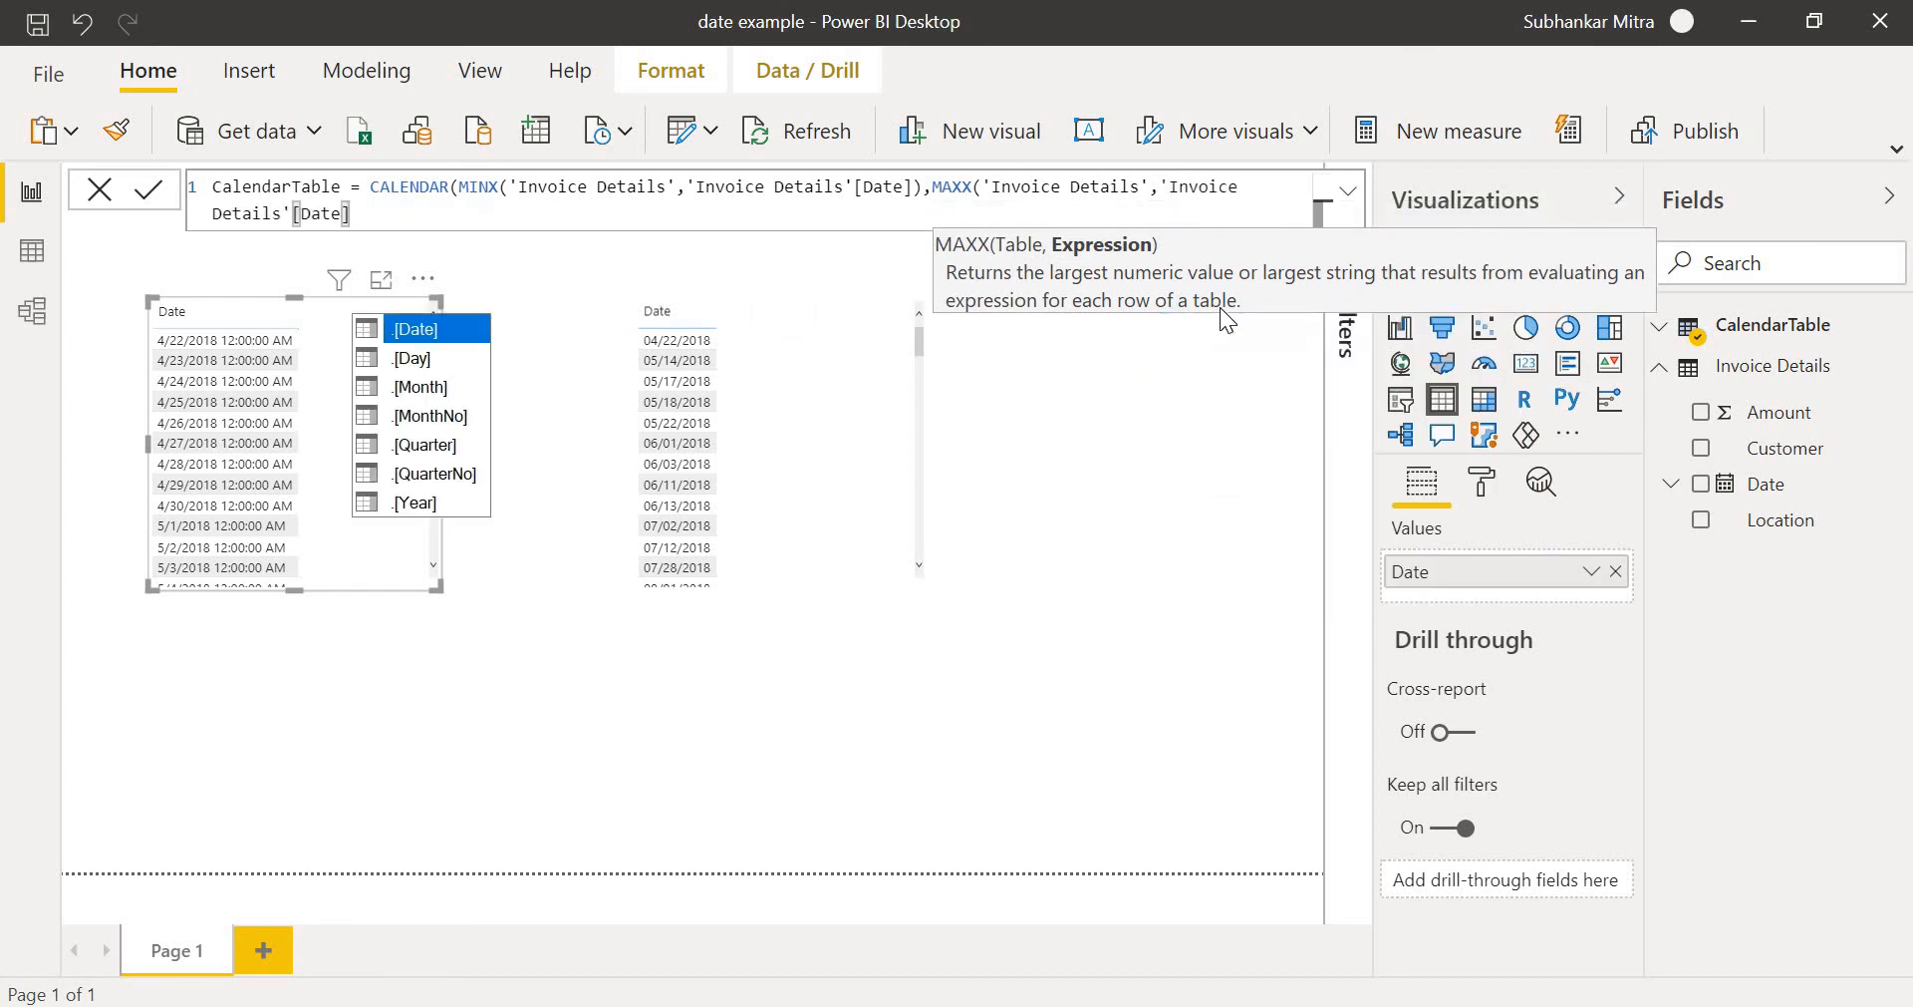
pyautogui.write(')')
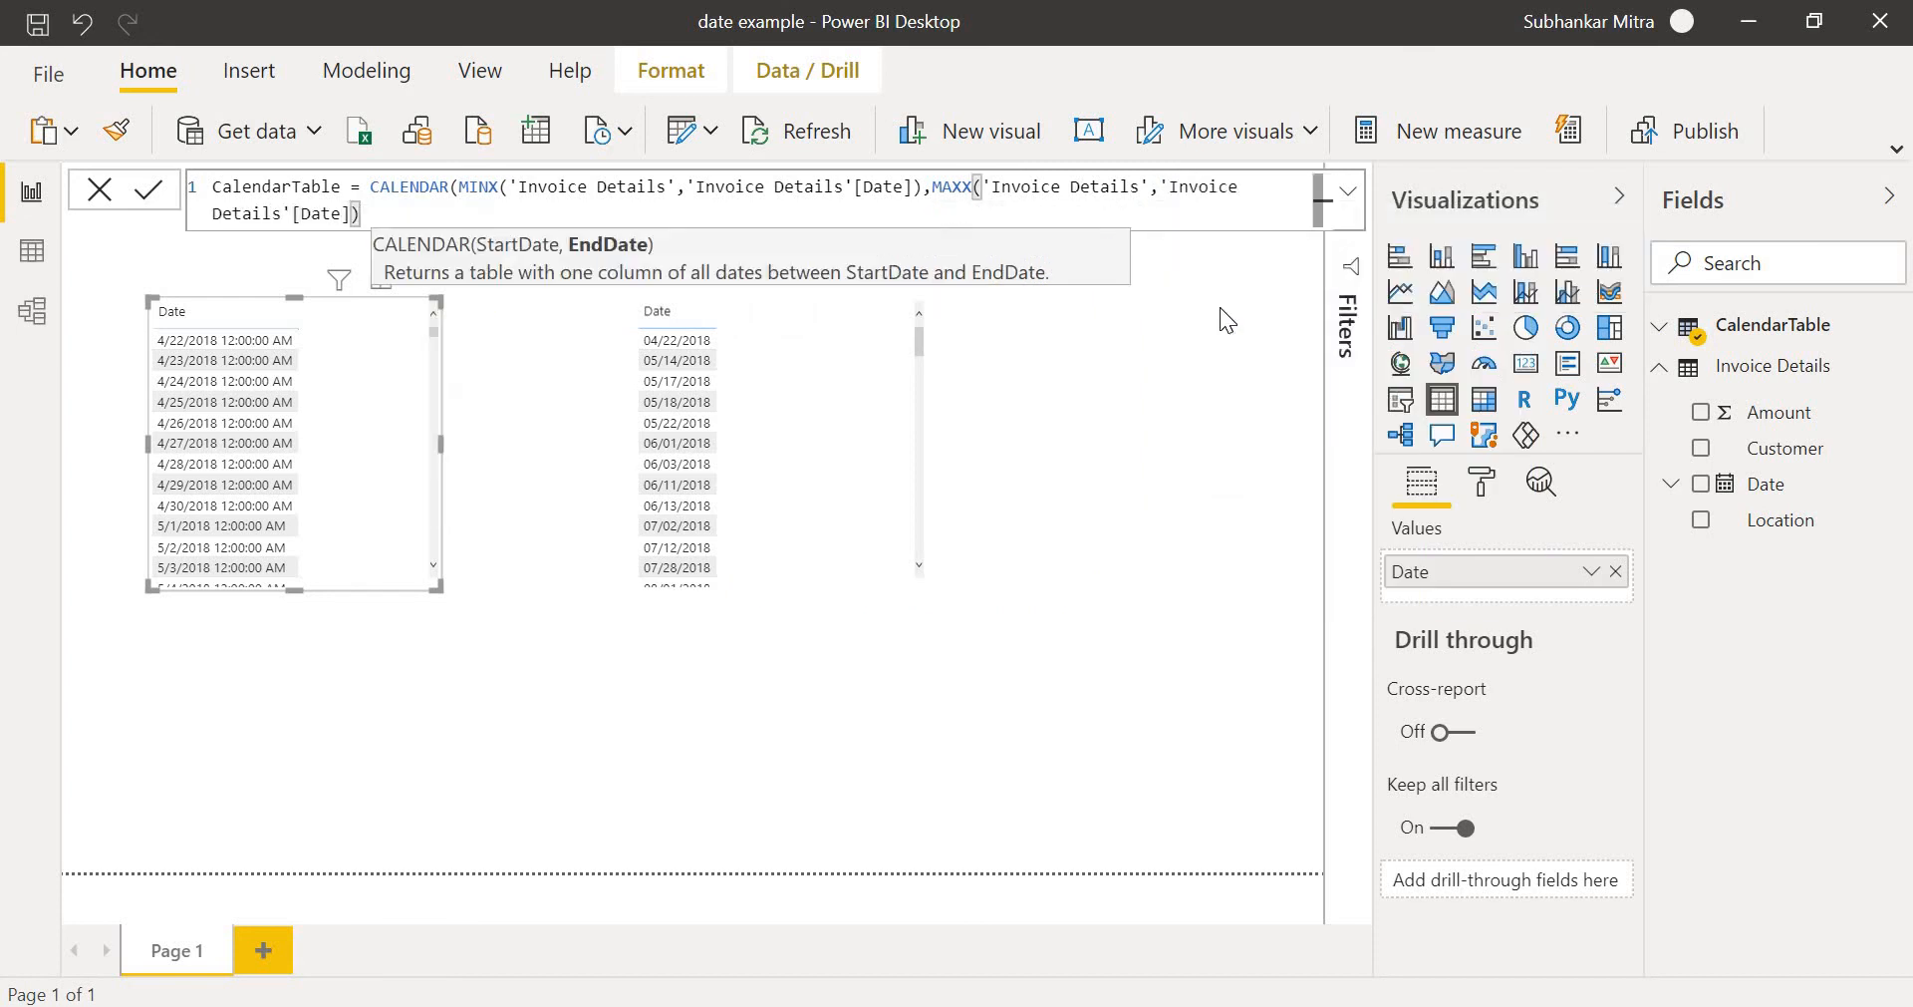
pyautogui.write(')')
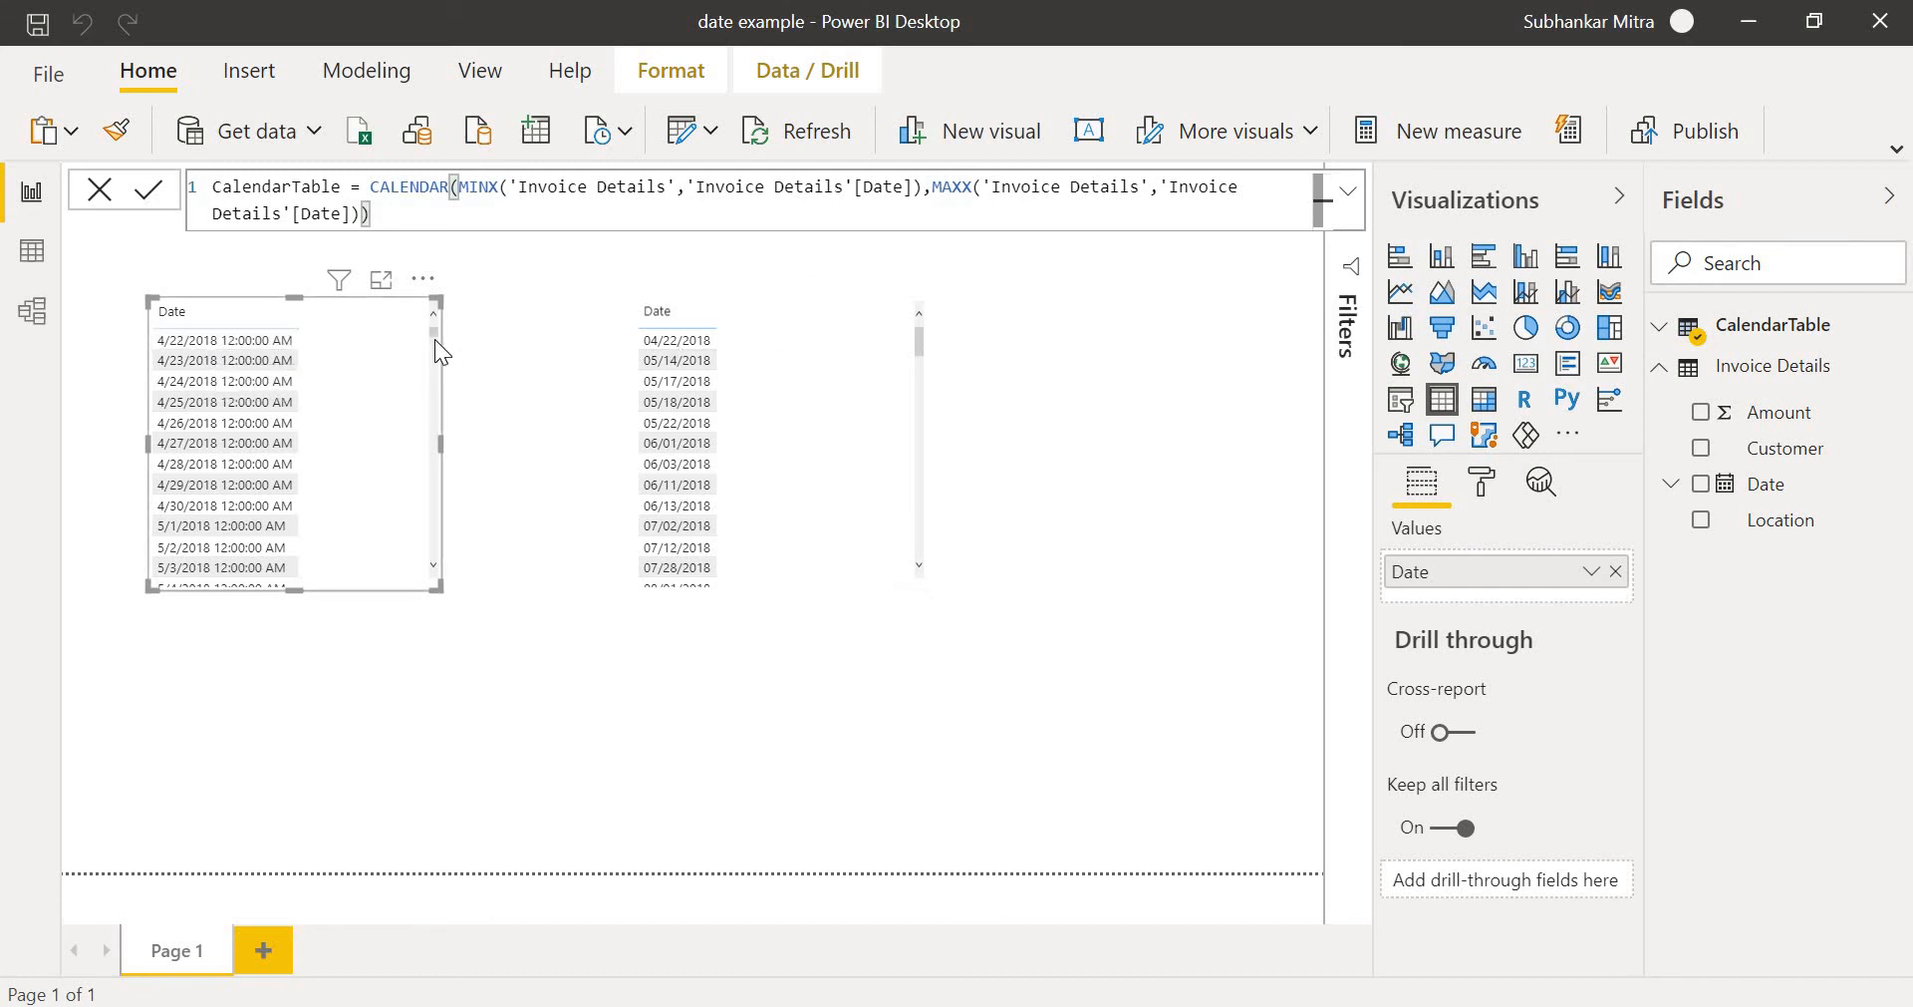
# Compare the last dates of the CalendarTable and Invoice Details date tables on the report page, and check the Invoice Details data.
pyautogui.moveTo(435, 337); pyautogui.dragTo(426, 582)
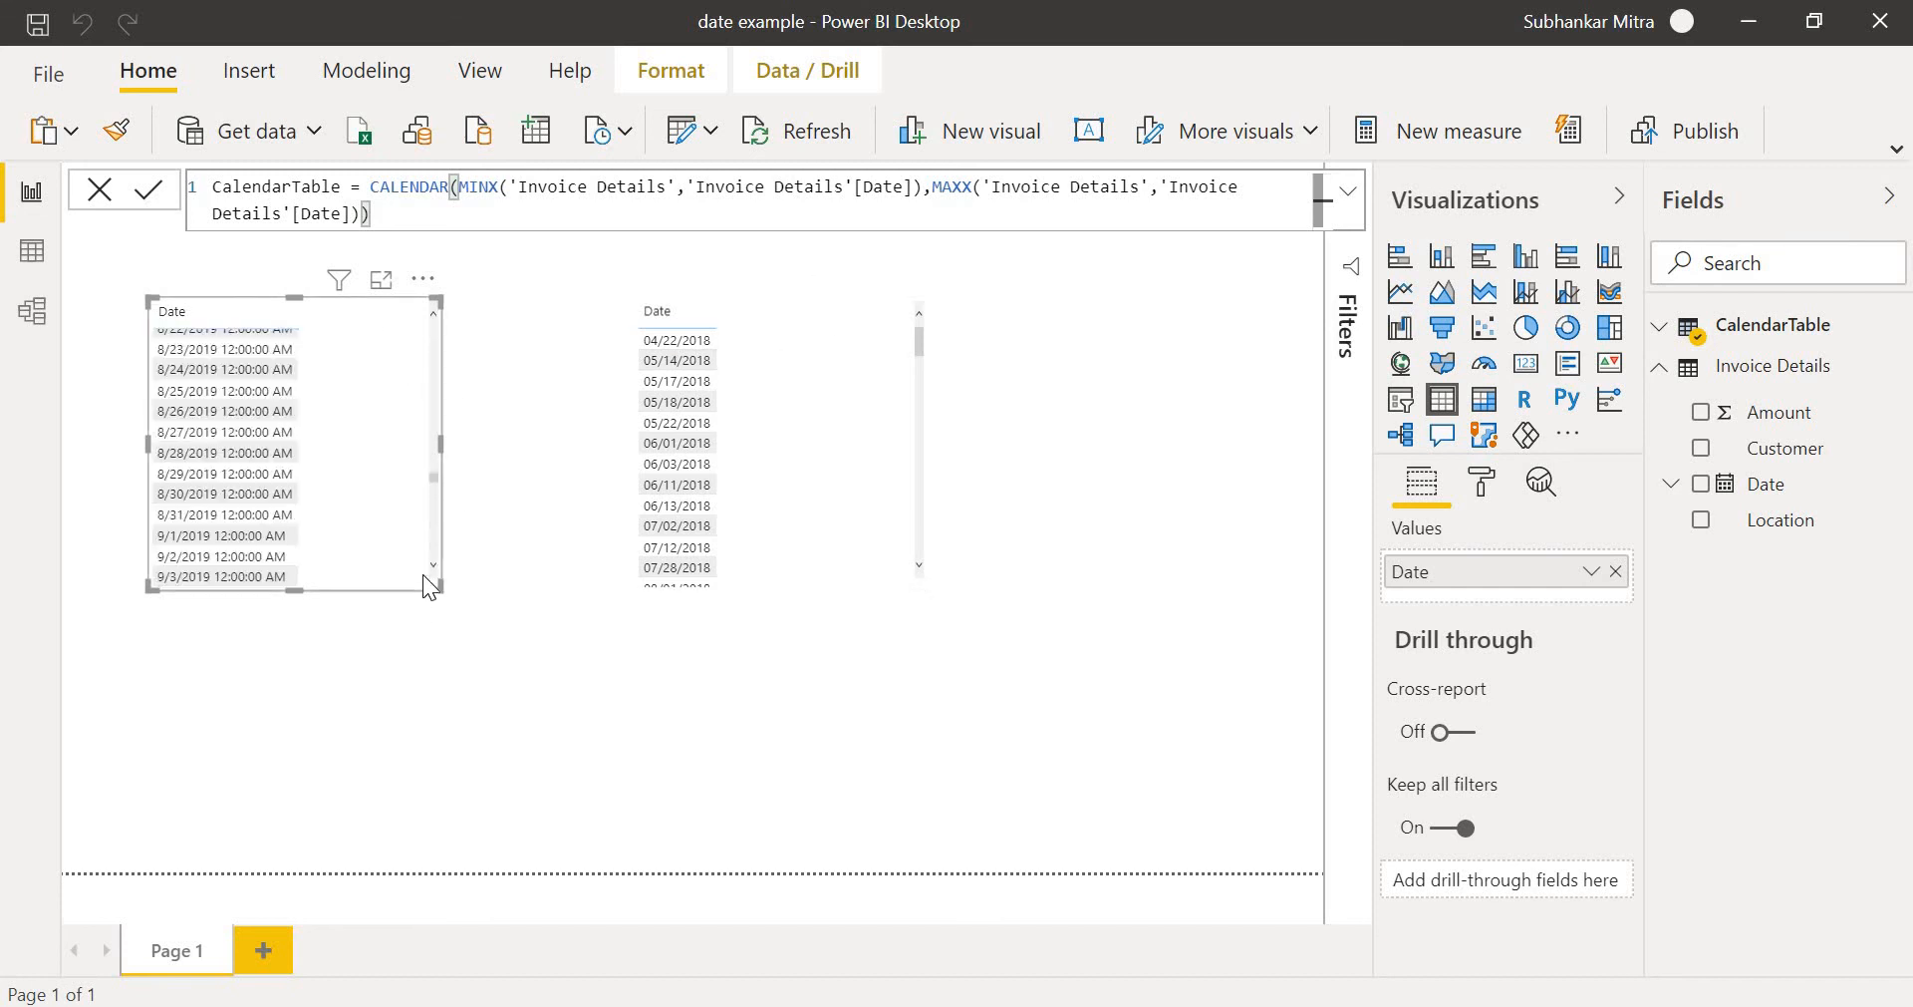
pyautogui.moveTo(435, 436); pyautogui.dragTo(462, 662)
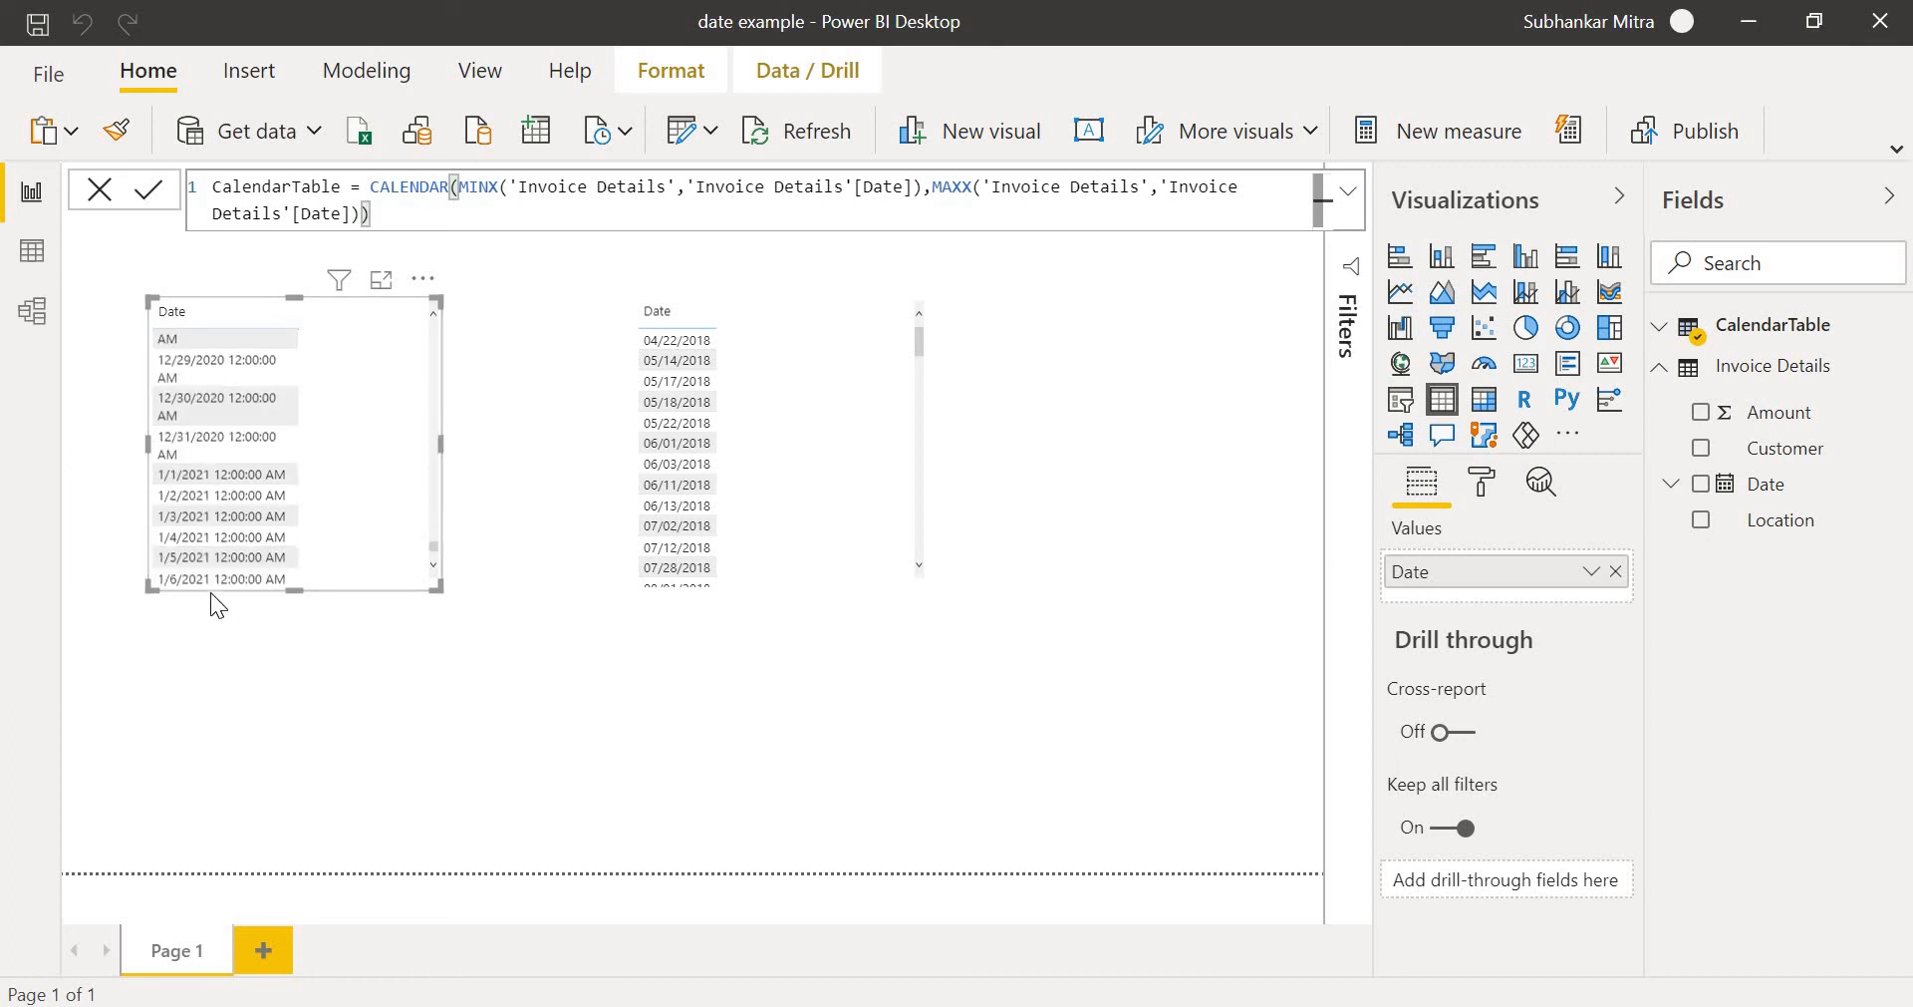
pyautogui.moveTo(914, 341); pyautogui.dragTo(907, 568)
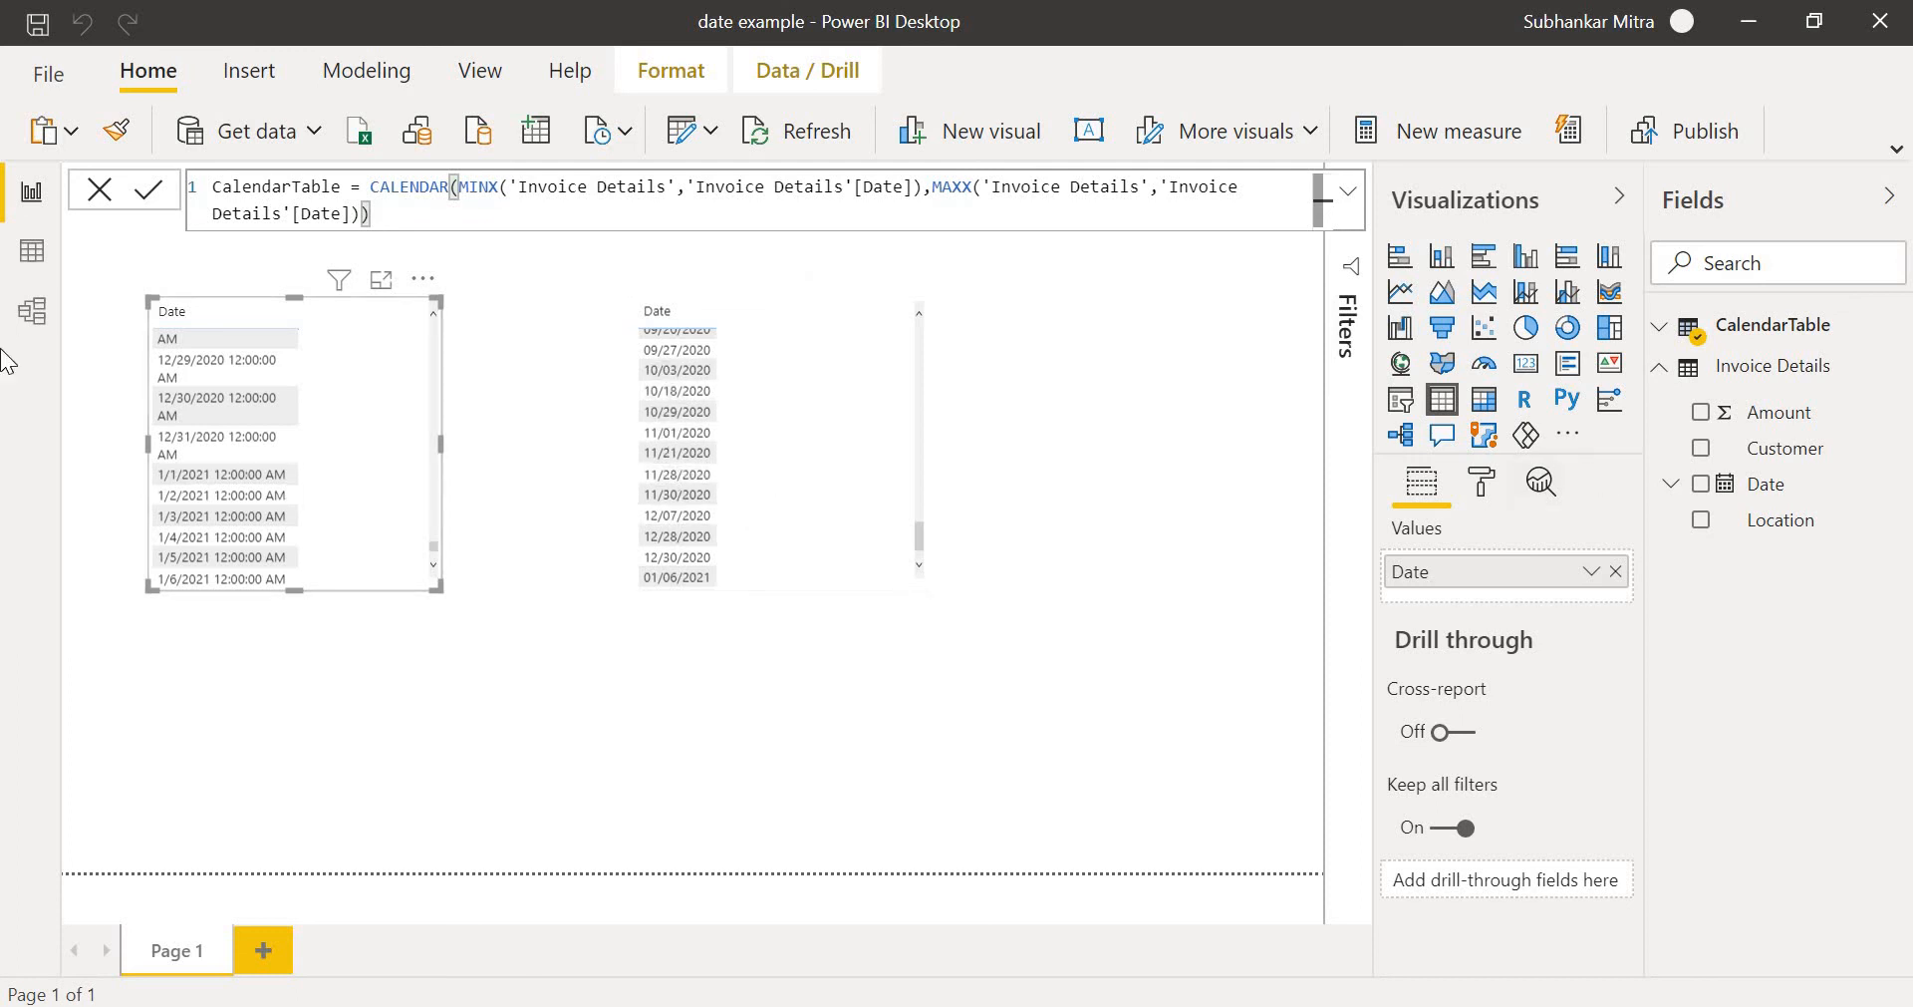
pyautogui.click(33, 254)
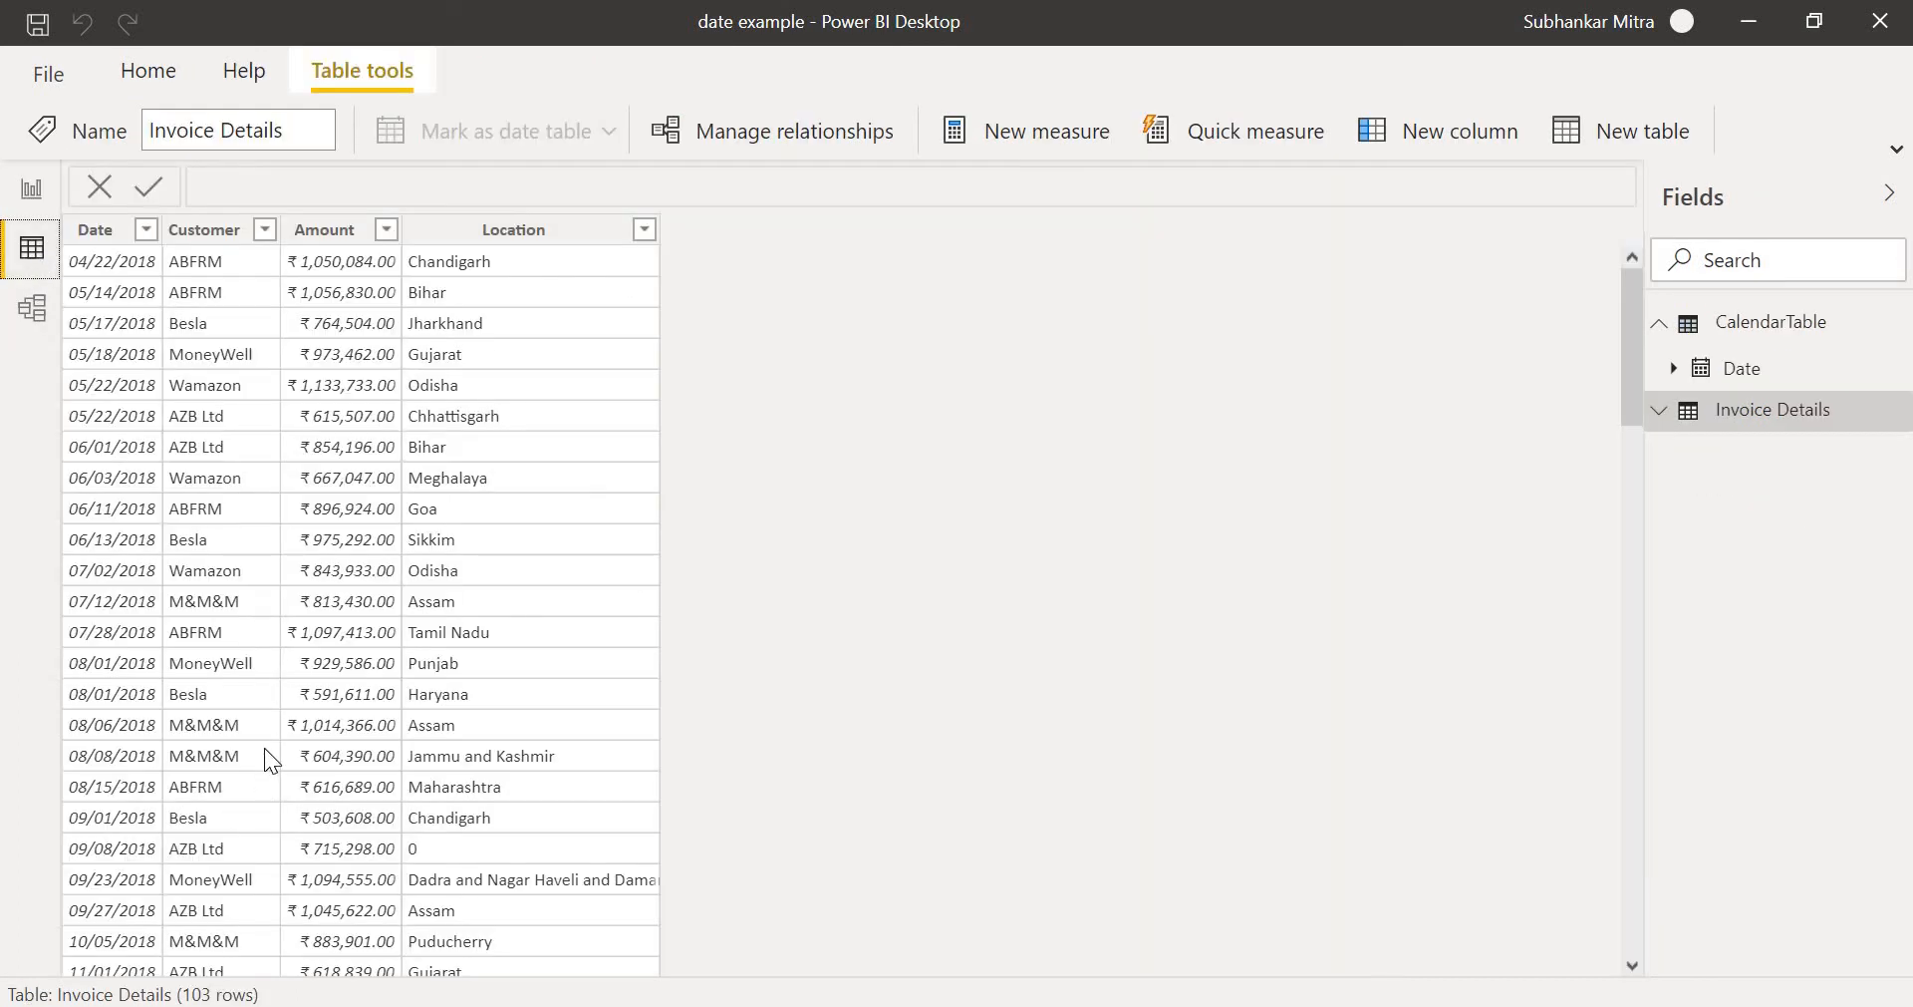
pyautogui.click(32, 189)
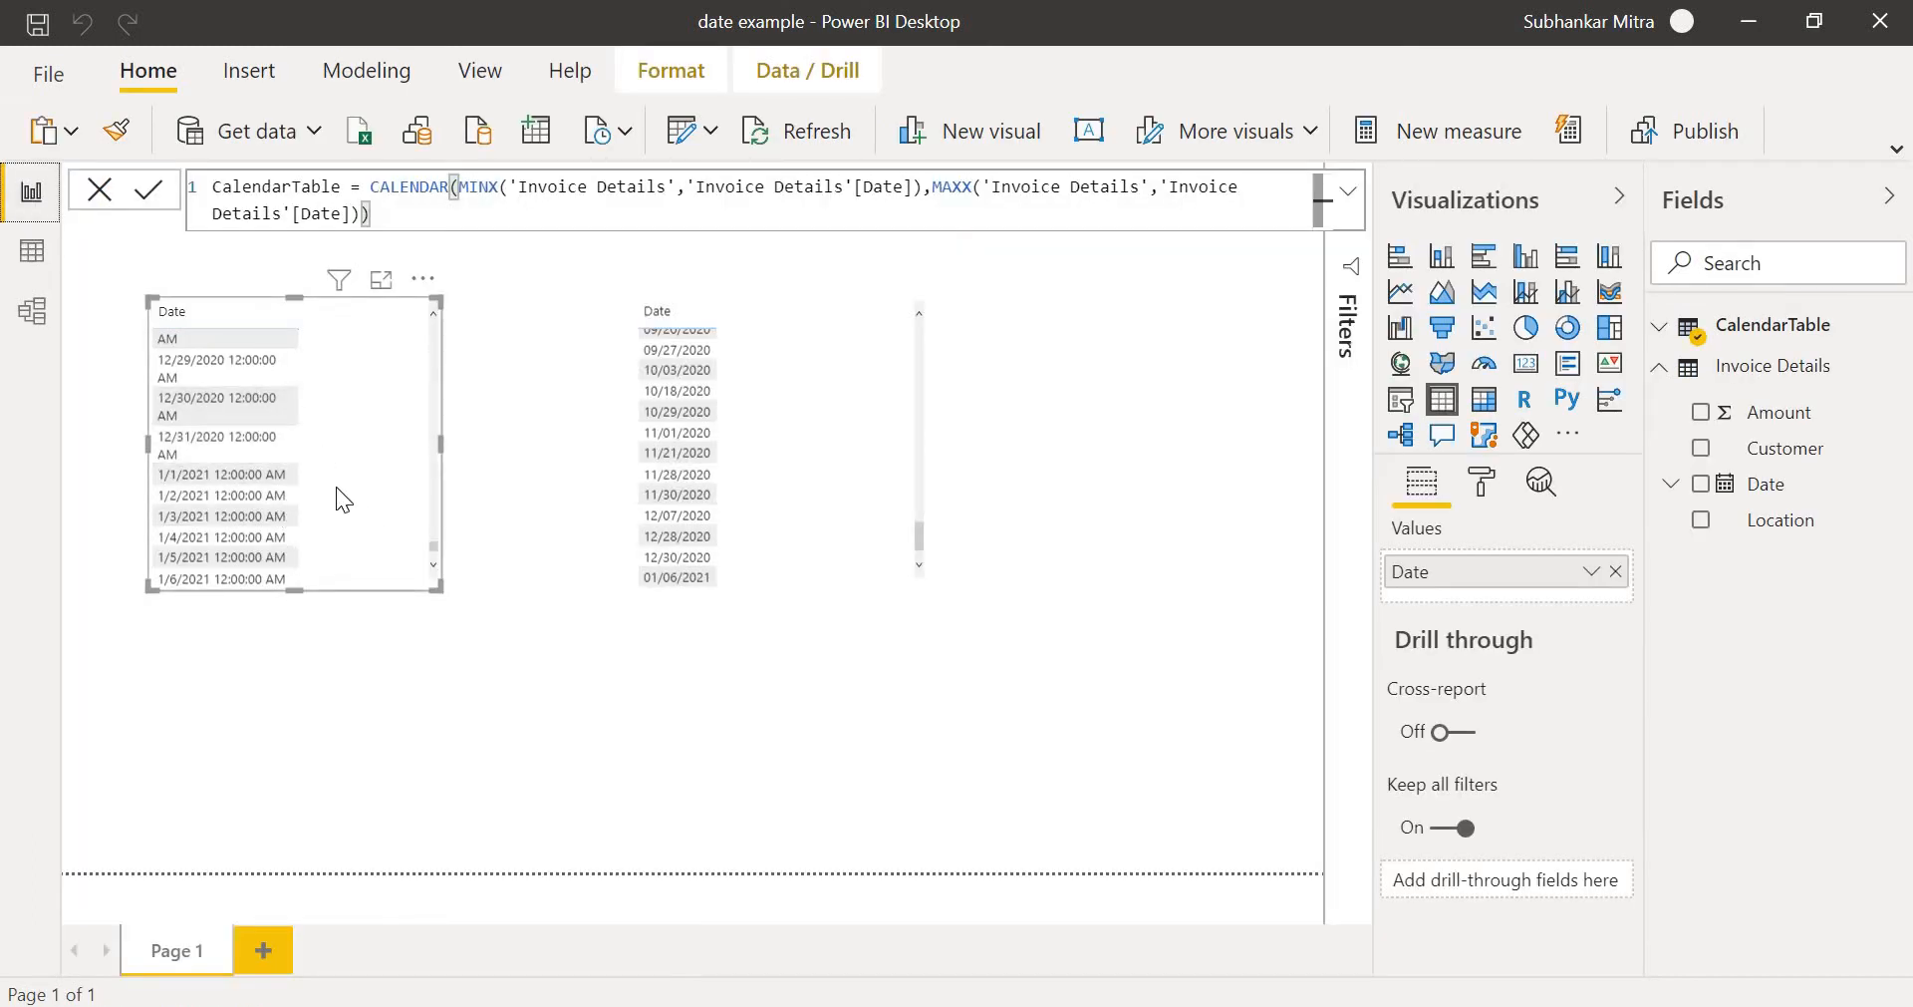
# In the model view, move the Invoice Details and CalendarTable tables closer together.
pyautogui.click(39, 323)
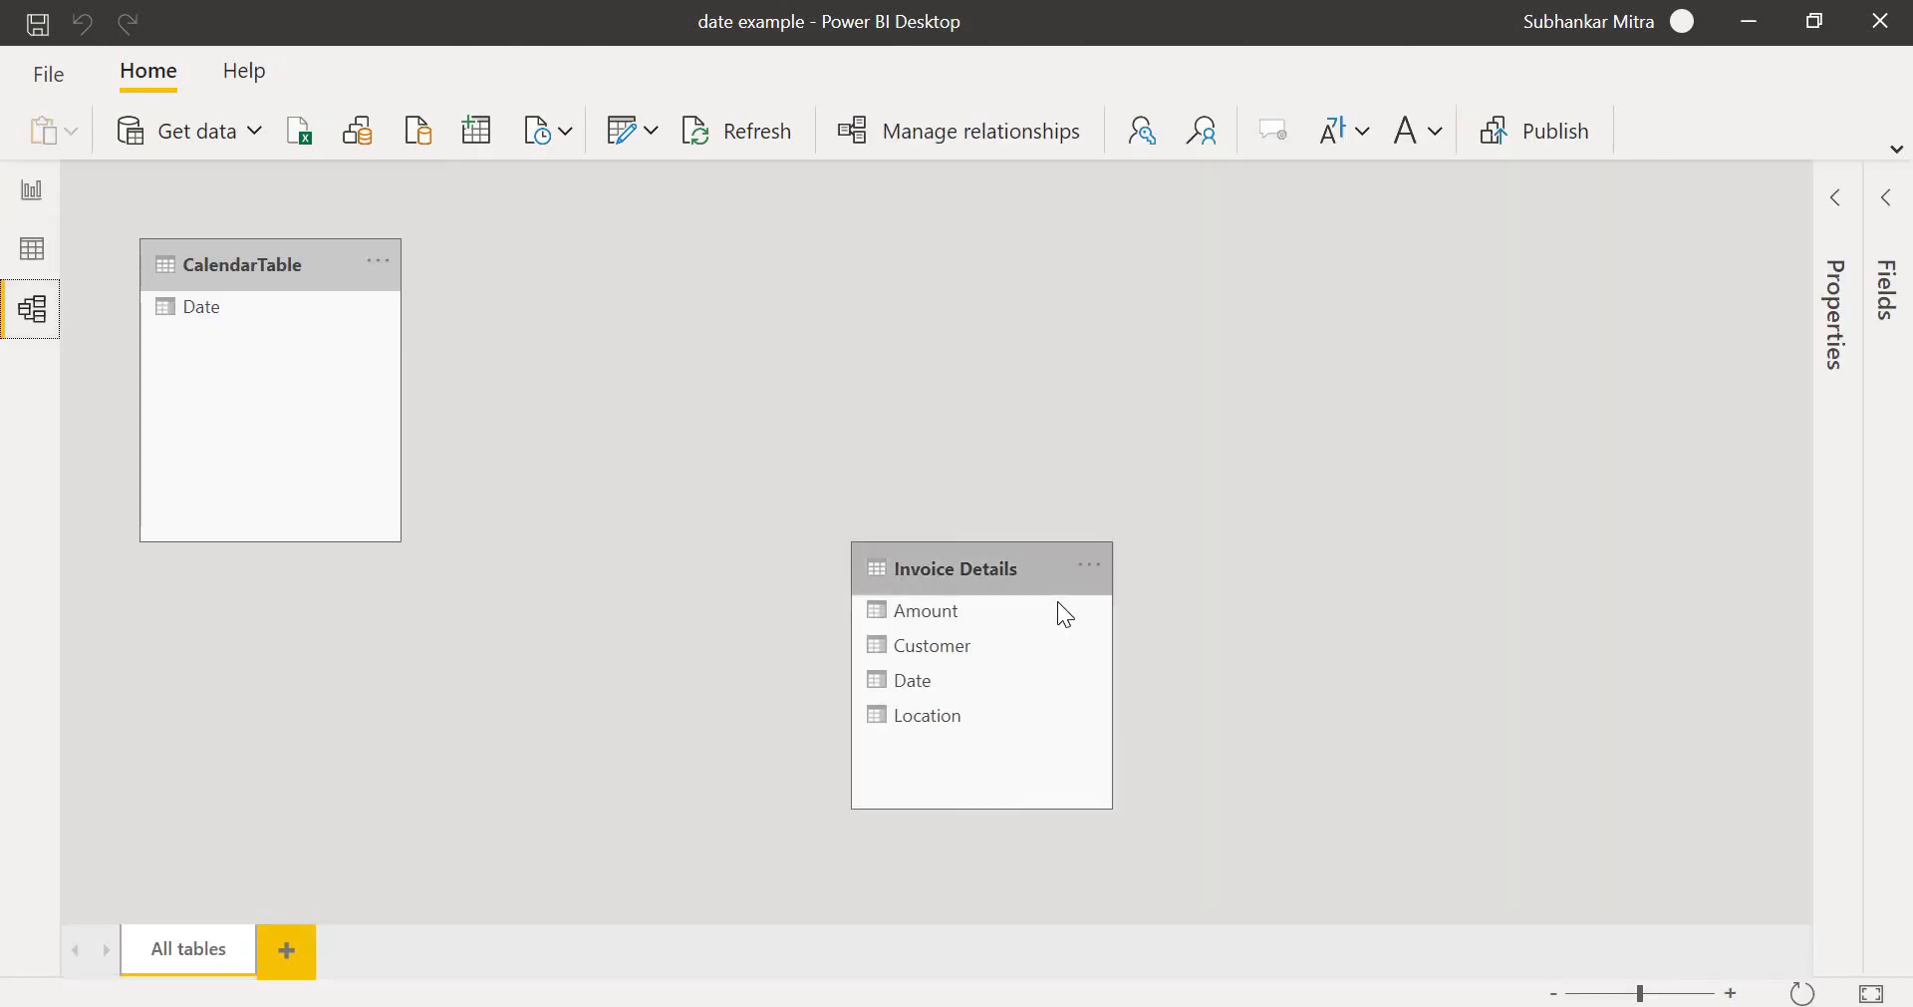
pyautogui.moveTo(974, 568); pyautogui.dragTo(921, 630)
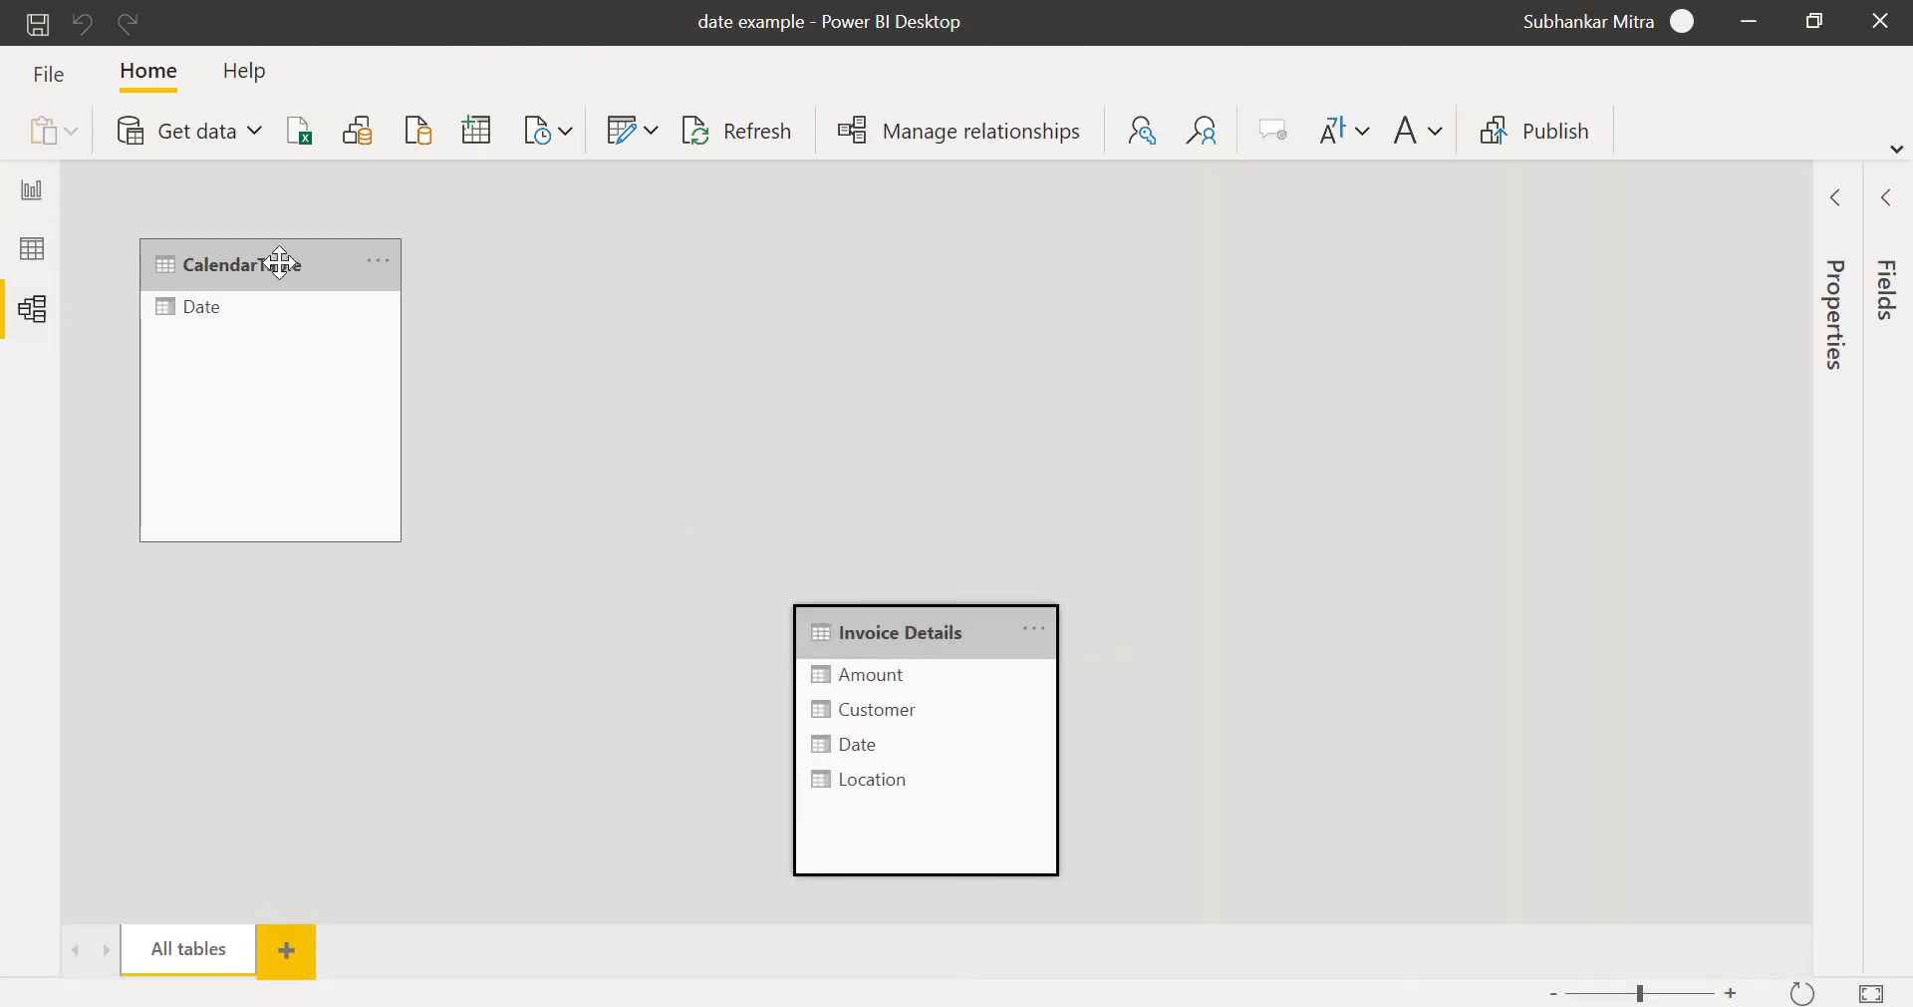
pyautogui.moveTo(278, 263); pyautogui.dragTo(572, 237)
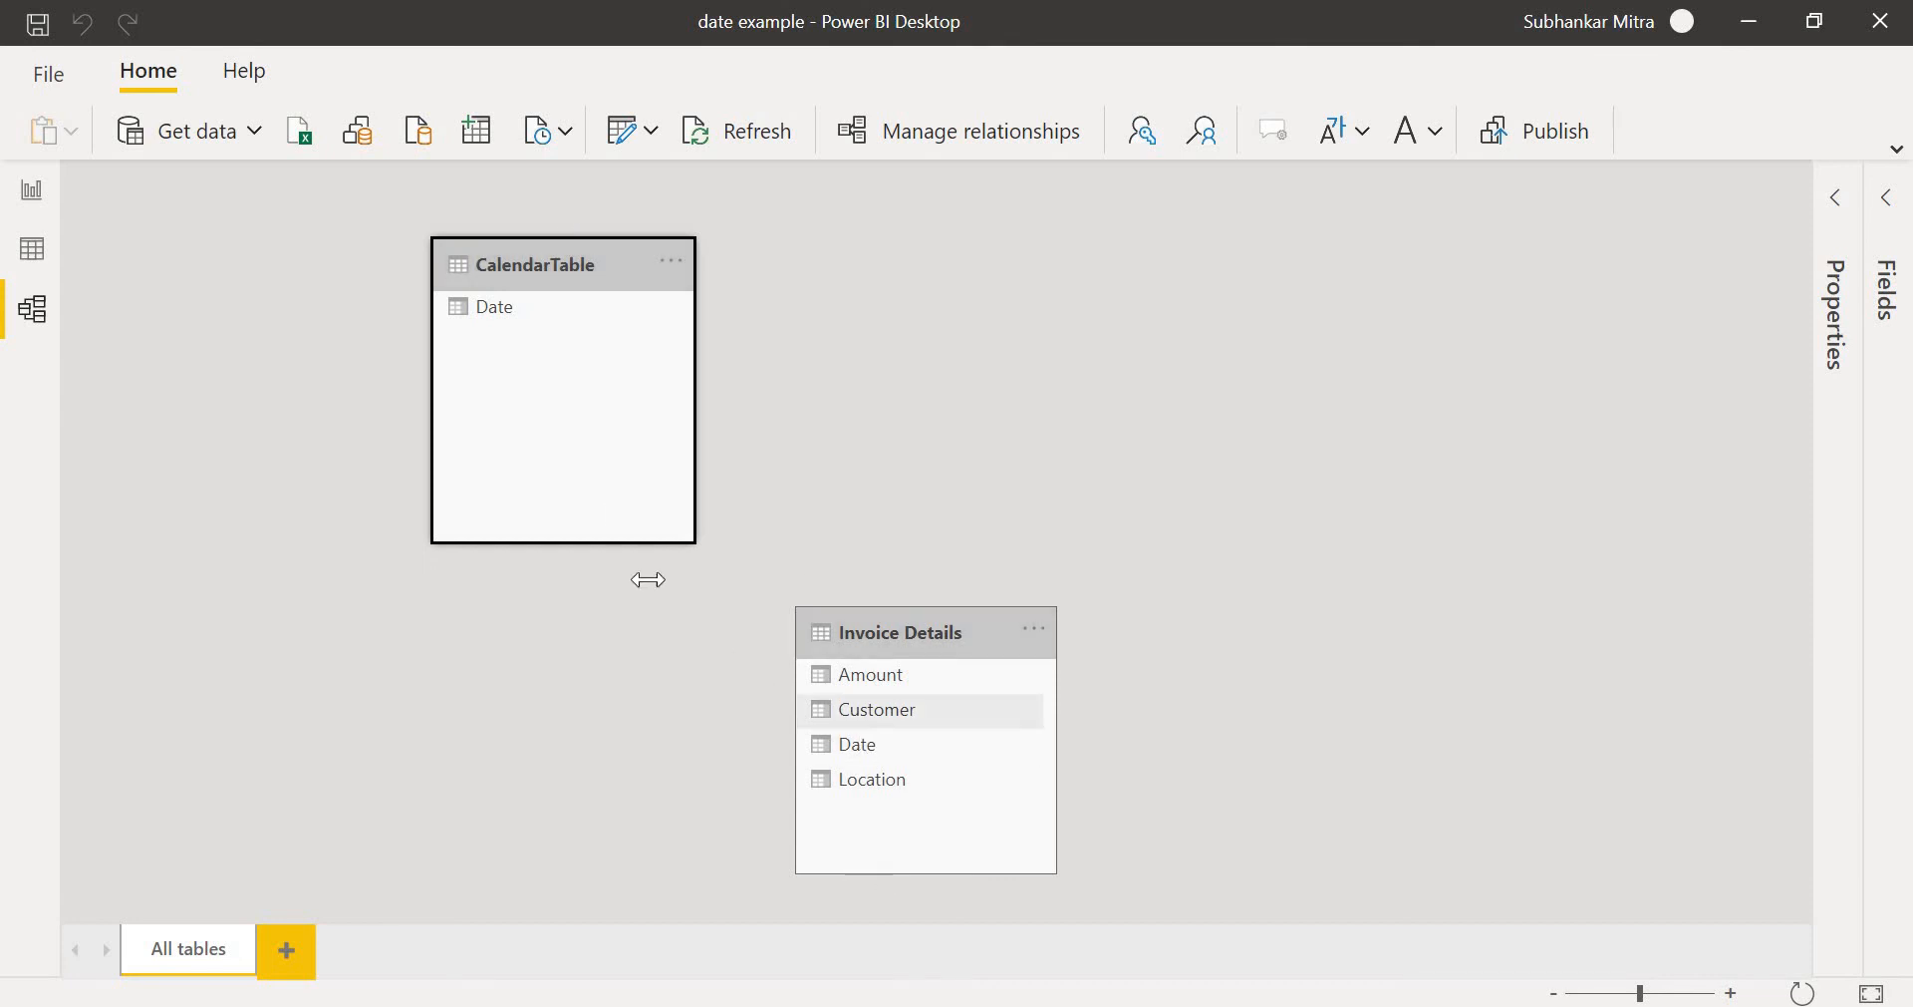
# Create a relationship between CalendarTable's Date and Invoice Details' Date, and return to the report page.
pyautogui.moveTo(504, 317); pyautogui.dragTo(847, 744)
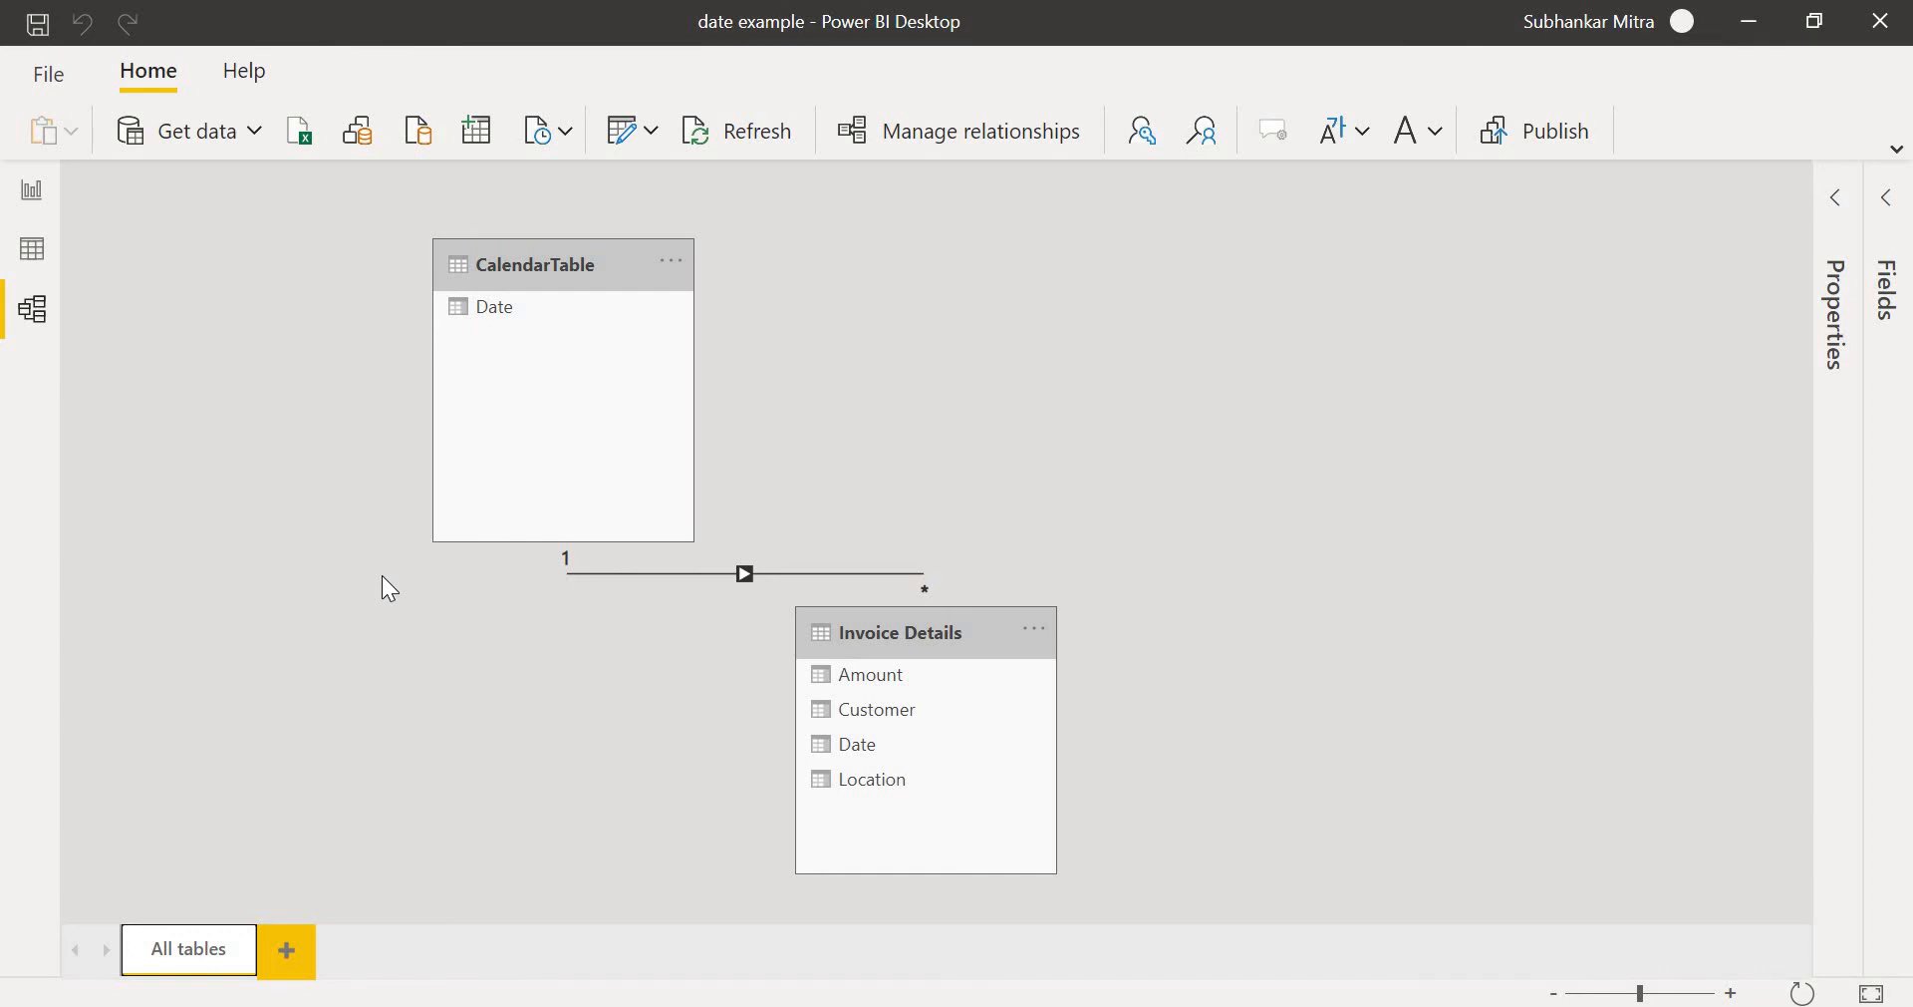
pyautogui.click(32, 269)
pyautogui.click(28, 186)
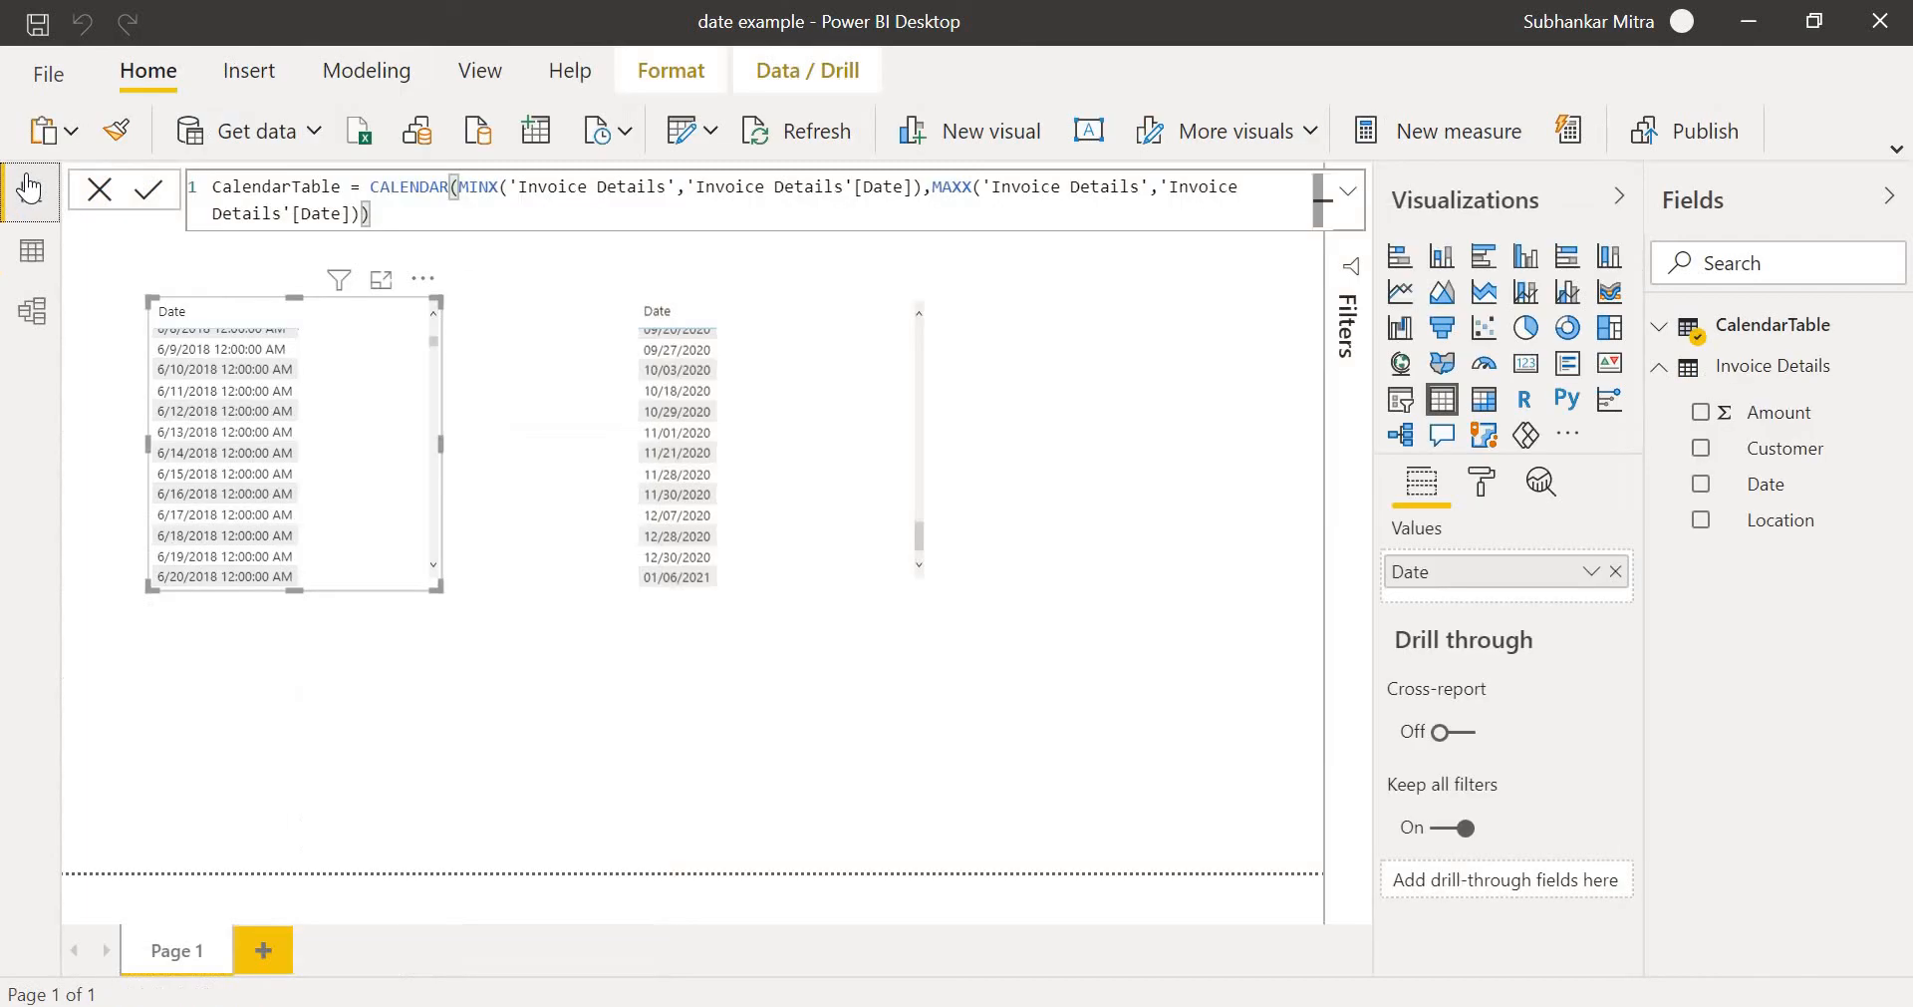